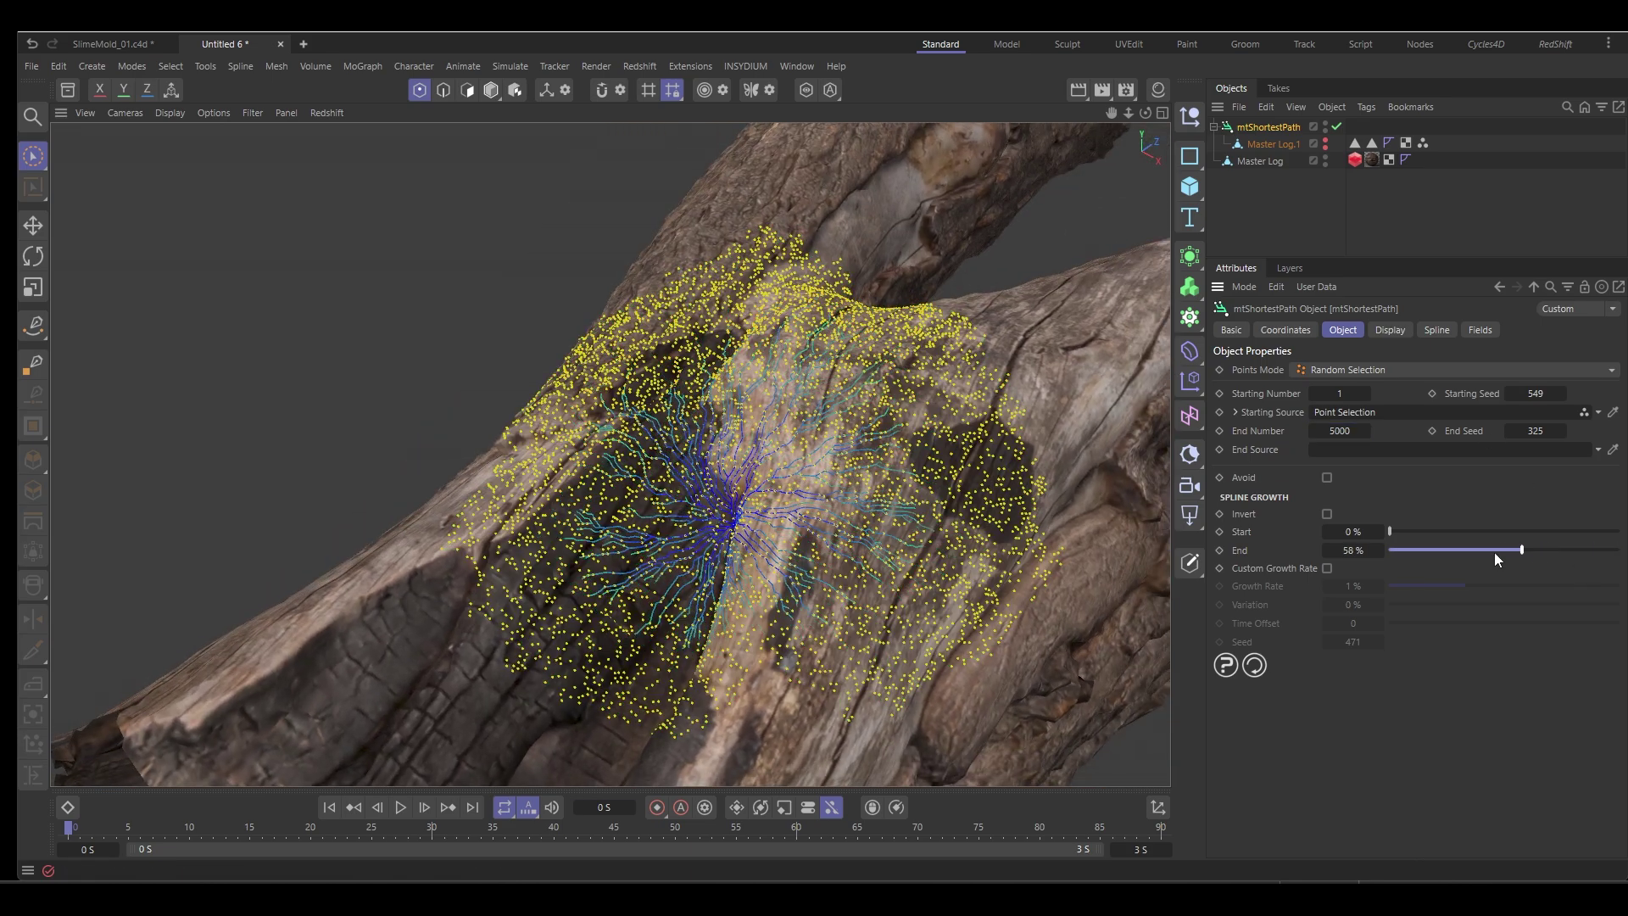
Set the mtShortestPath object's End Number to 500 and open its display settings
double_click(1348, 432)
type("500")
key("Return")
left_click(1397, 330)
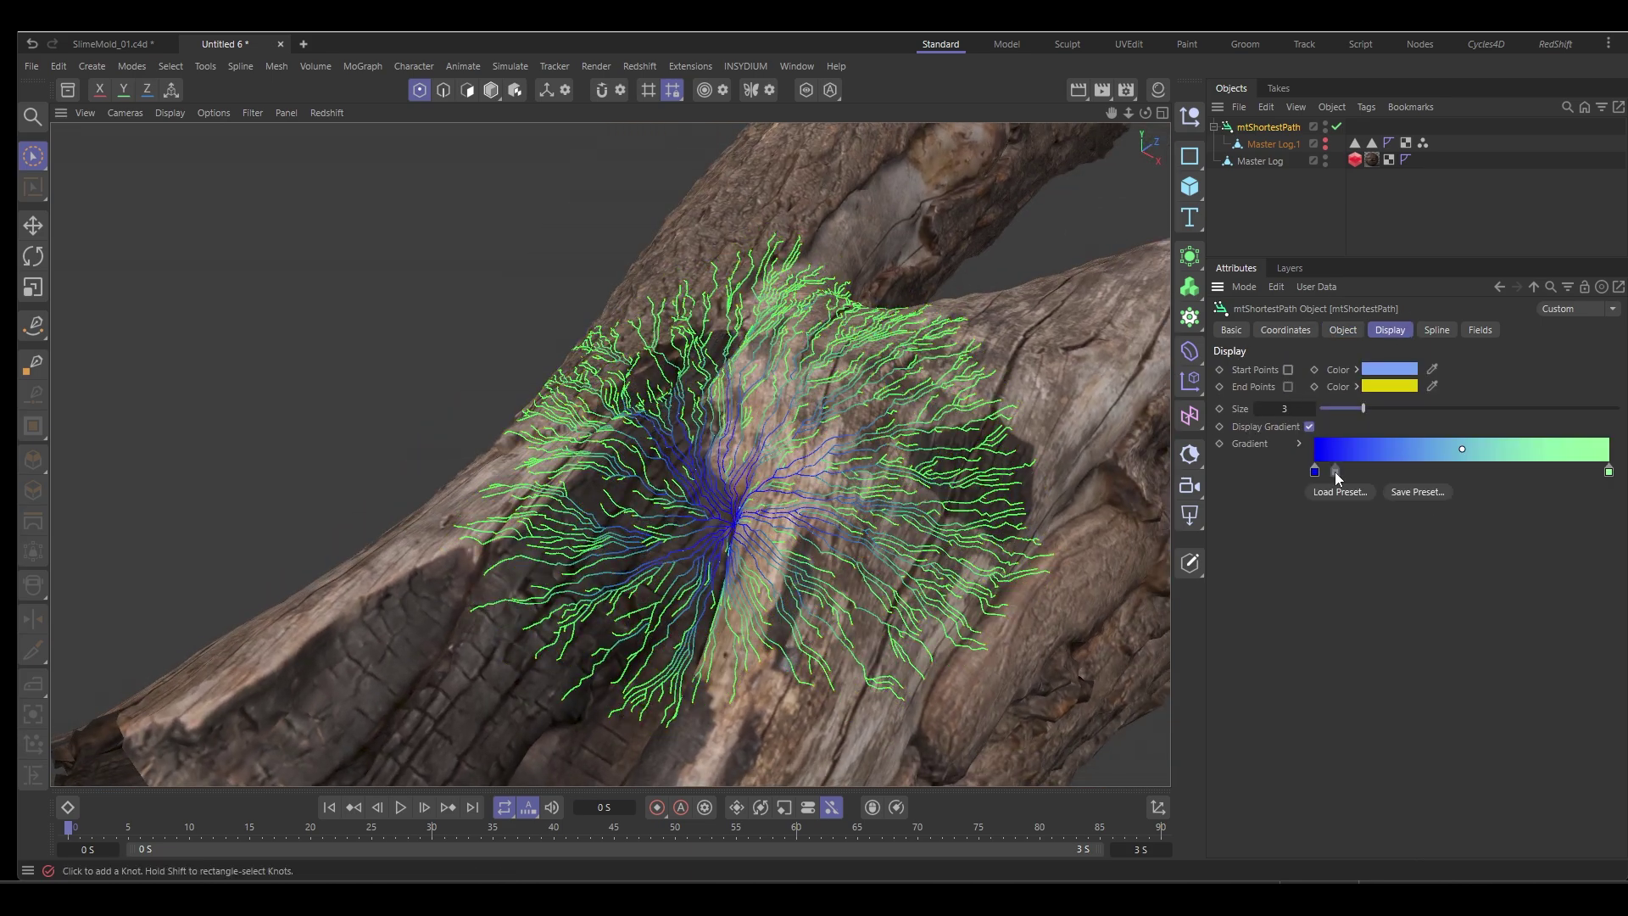
Set the intermediate points of the mtShortestPath splines to Uniform
left_click(1436, 329)
left_click(1391, 386)
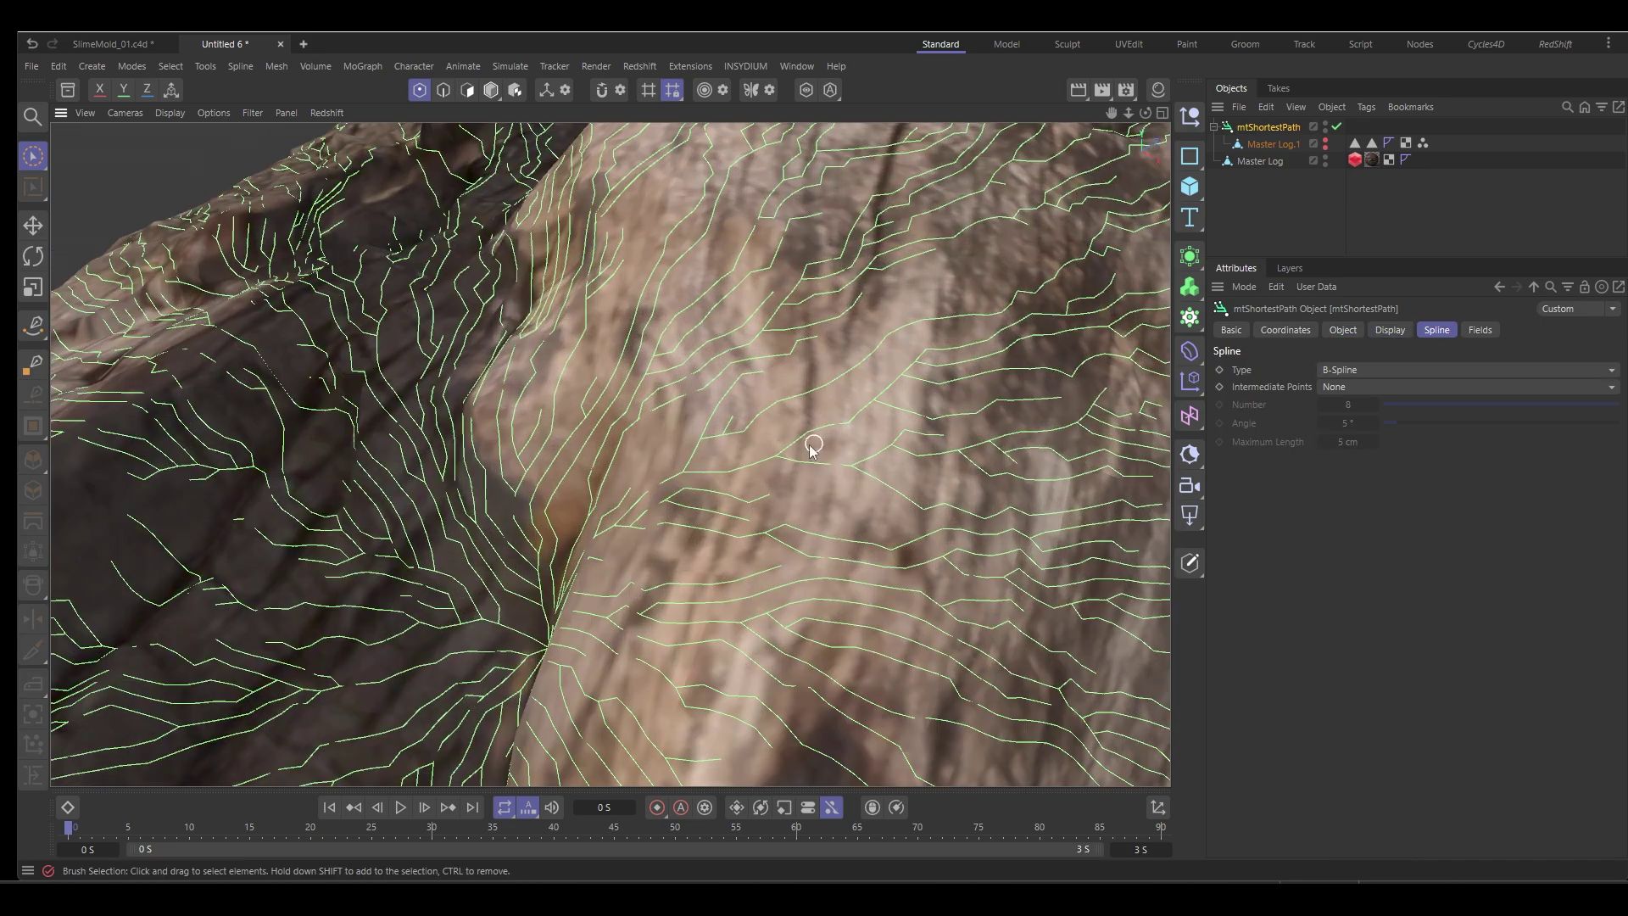
left_click(1391, 387)
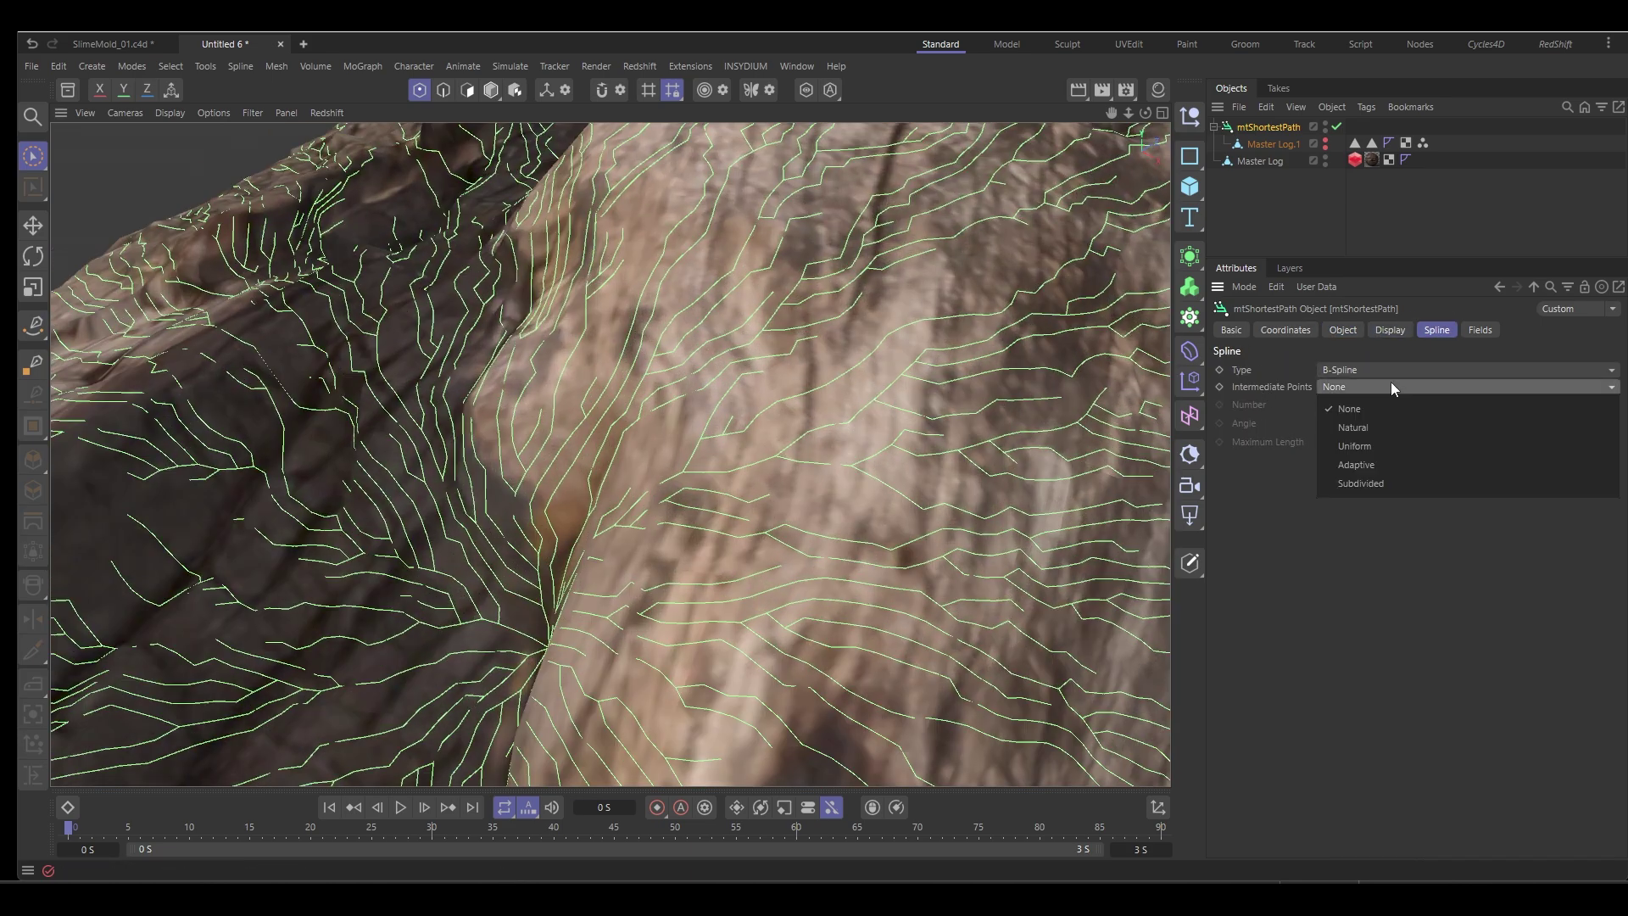
left_click(1354, 446)
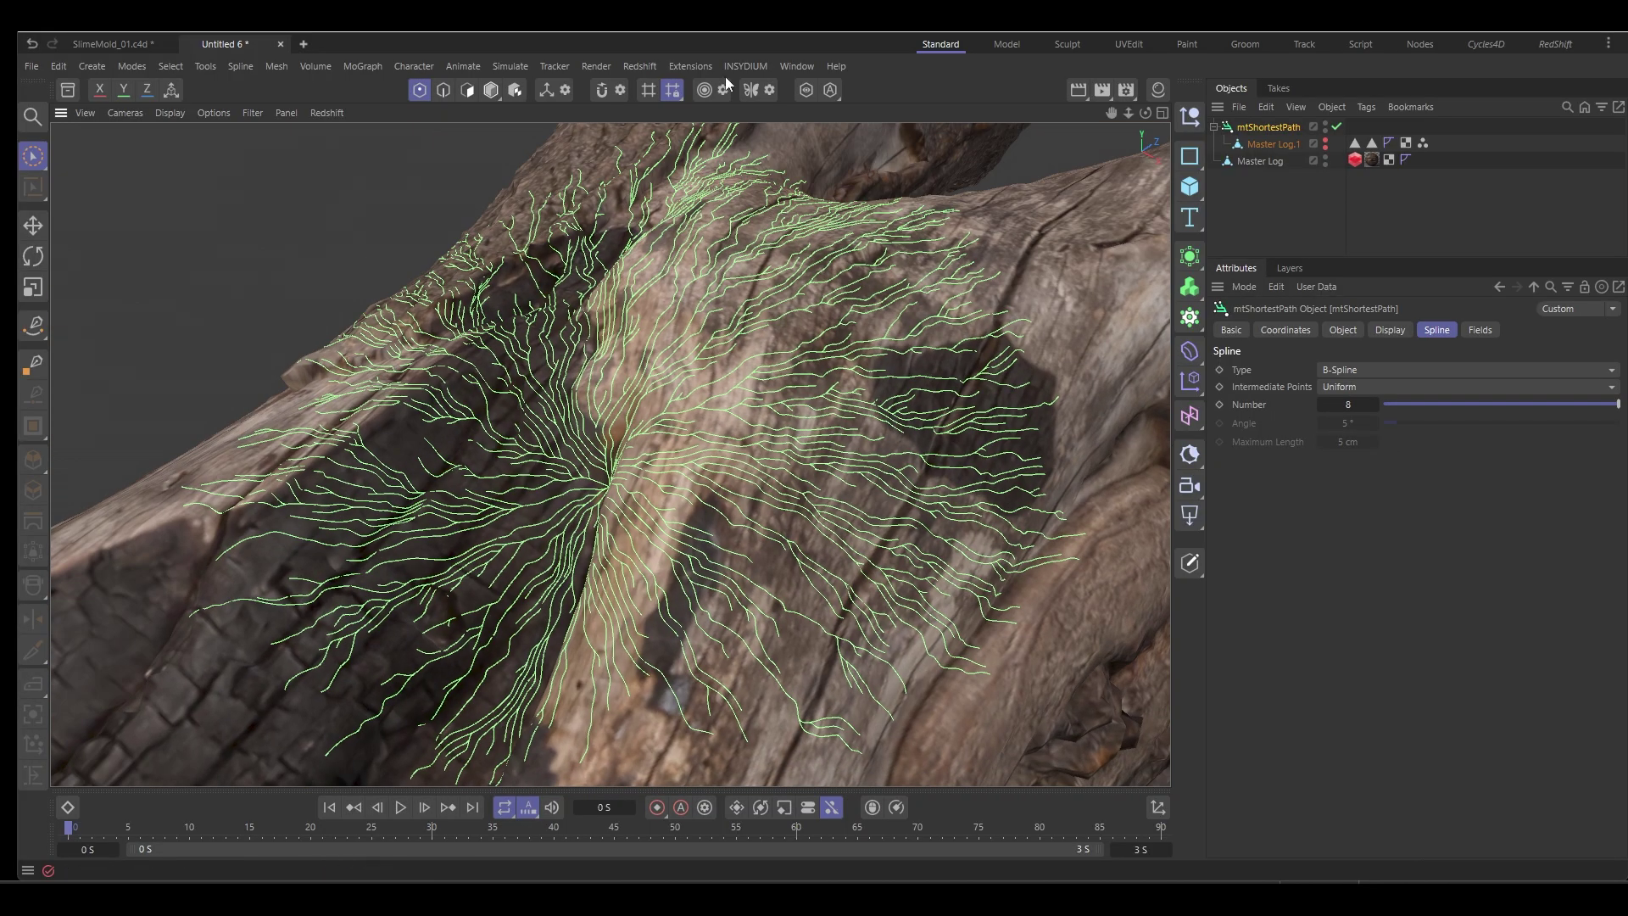
Add an xpSplineMesher and assign mtShortestPath as its source spline object
left_click(745, 66)
left_click(1034, 329)
left_click_drag(1268, 143, 1391, 715)
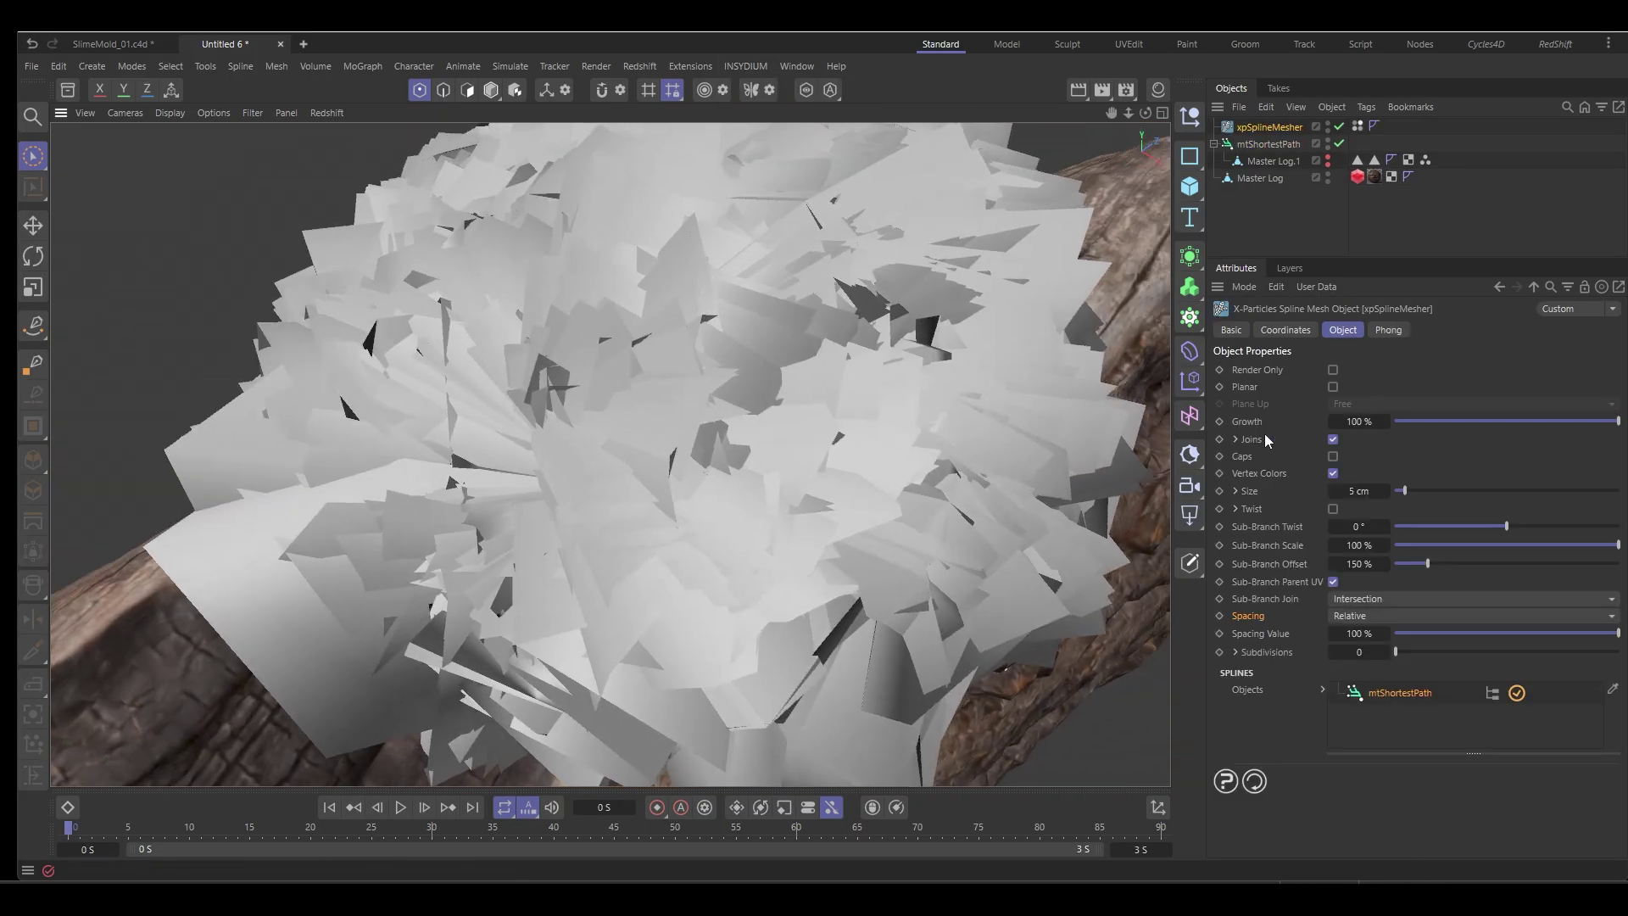
Set the xpSplineMesher's size to 0.2 cm
double_click(1343, 491)
type("0.2")
key("Return")
Examine the meshed branches up close, both with and without wireframe lines on the shading
left_click_drag(1082, 501, 763, 508, "alt")
scroll(736, 656, "up", 5)
key("n")
key("b")
scroll(770, 676, "down", 4)
key("n")
key("a")
left_click_drag(736, 656, 897, 721, "alt")
Set the xpSplineMesher's subdivisions to 2 and pull down the far end of its size scale curve to taper the branches
double_click(1359, 652)
type("2")
key("Return")
left_click(1235, 491)
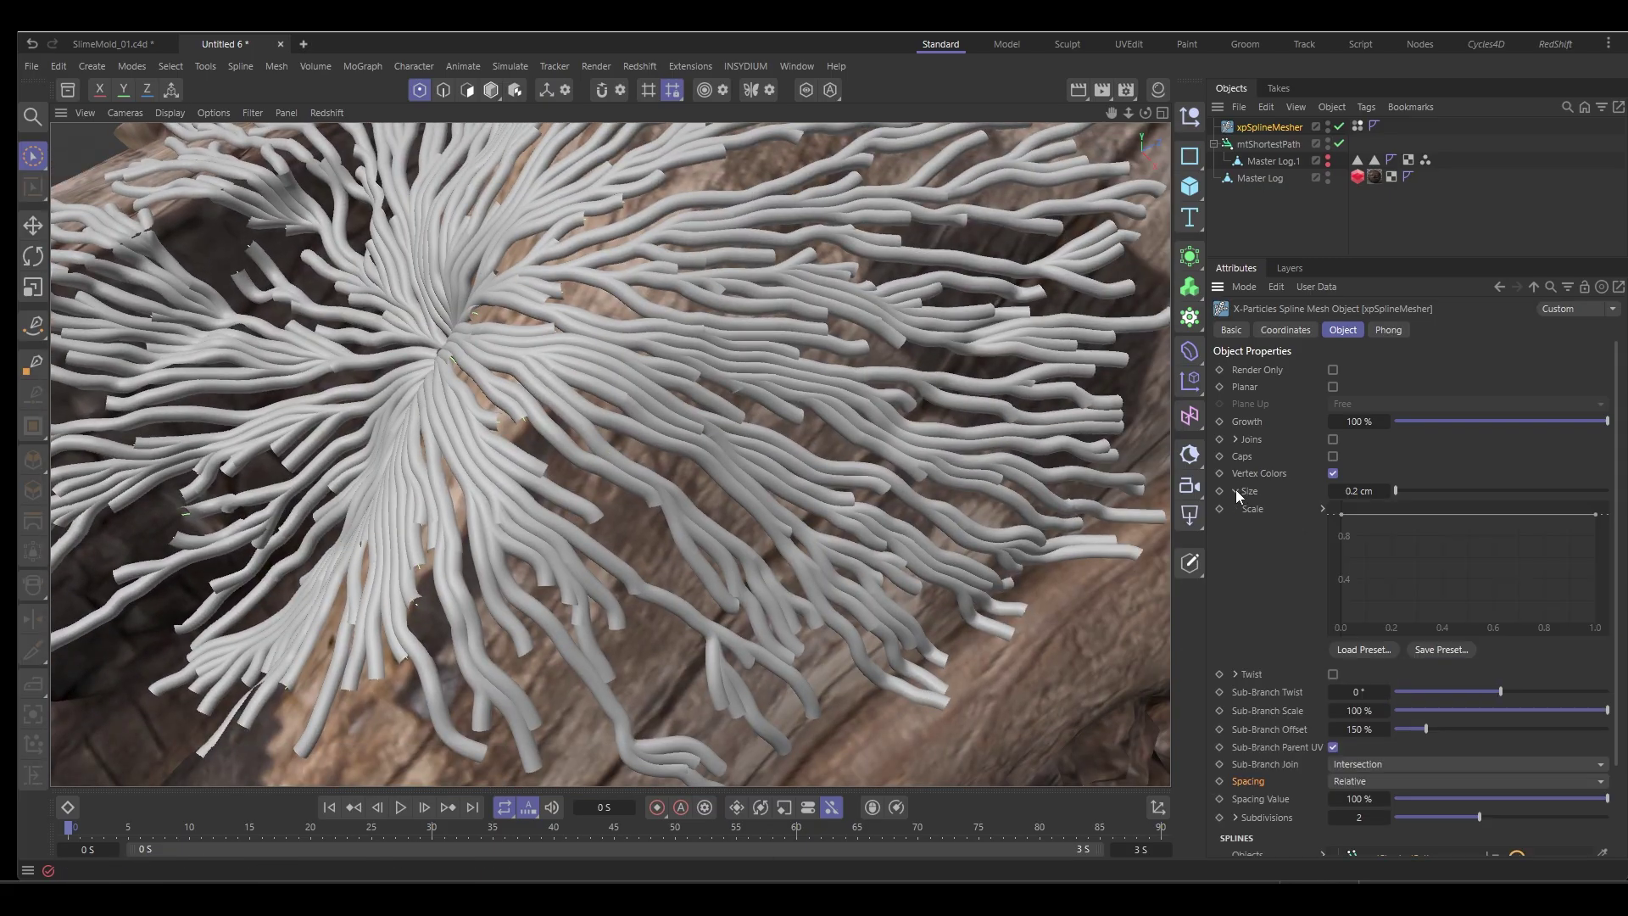
left_click_drag(1570, 513, 1592, 624)
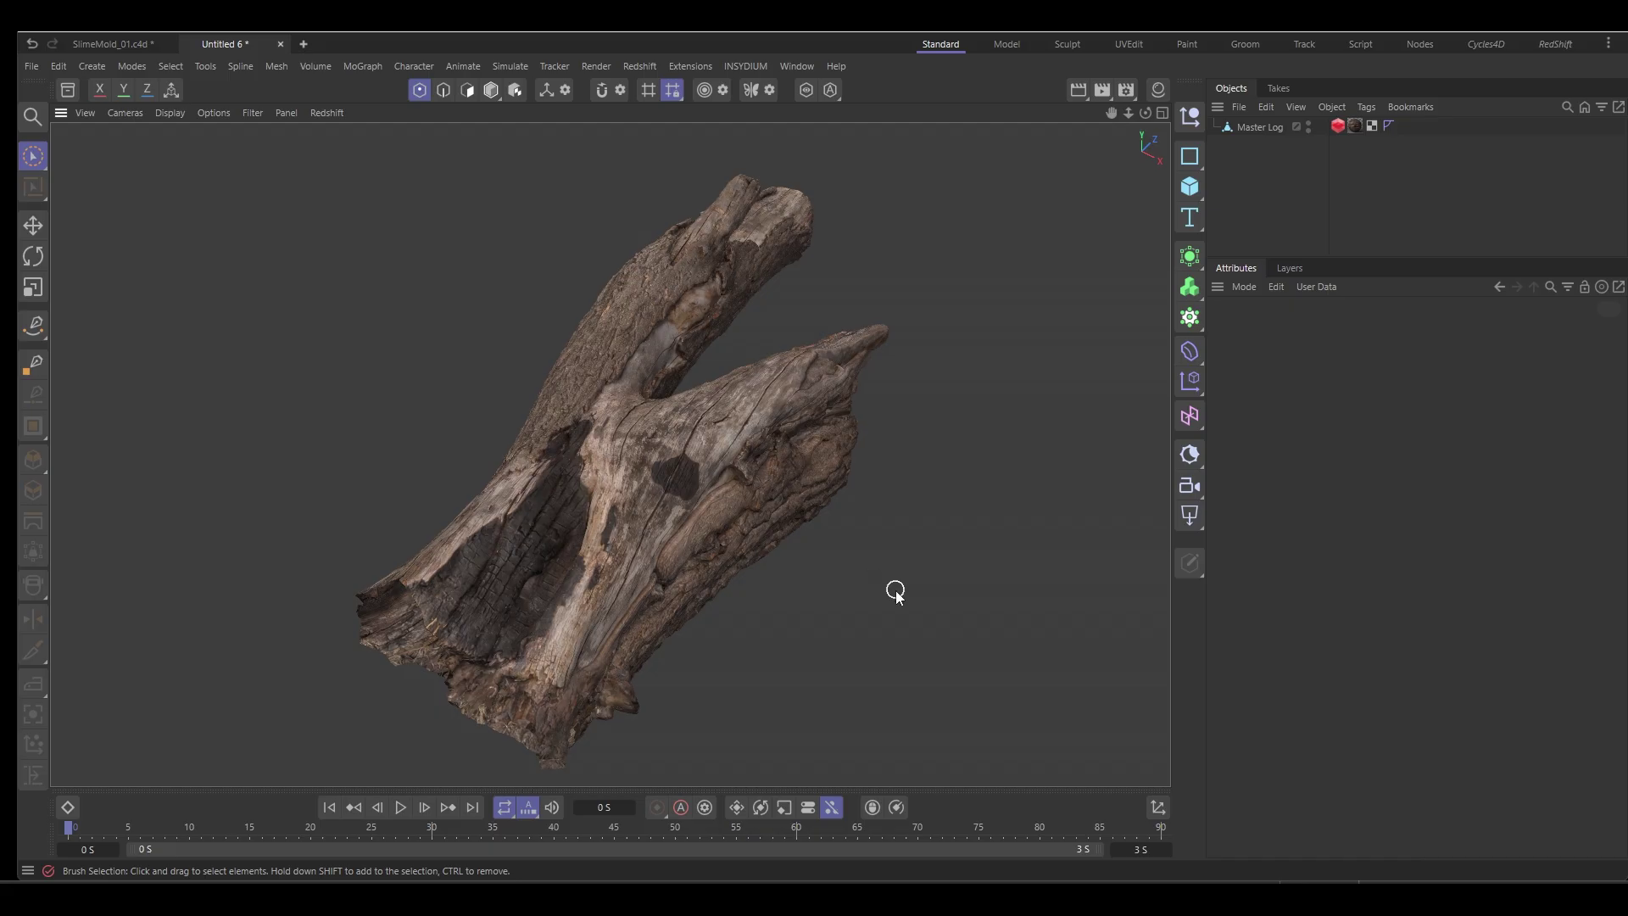
Brush-select a patch of polygons around the fork of Master Log in polygon mode
mouse_move(897, 592)
left_mouse_down("alt")
mouse_move(865, 574)
mouse_move(923, 618)
mouse_move(902, 581)
mouse_move(920, 585)
mouse_move(897, 602)
left_mouse_up("alt")
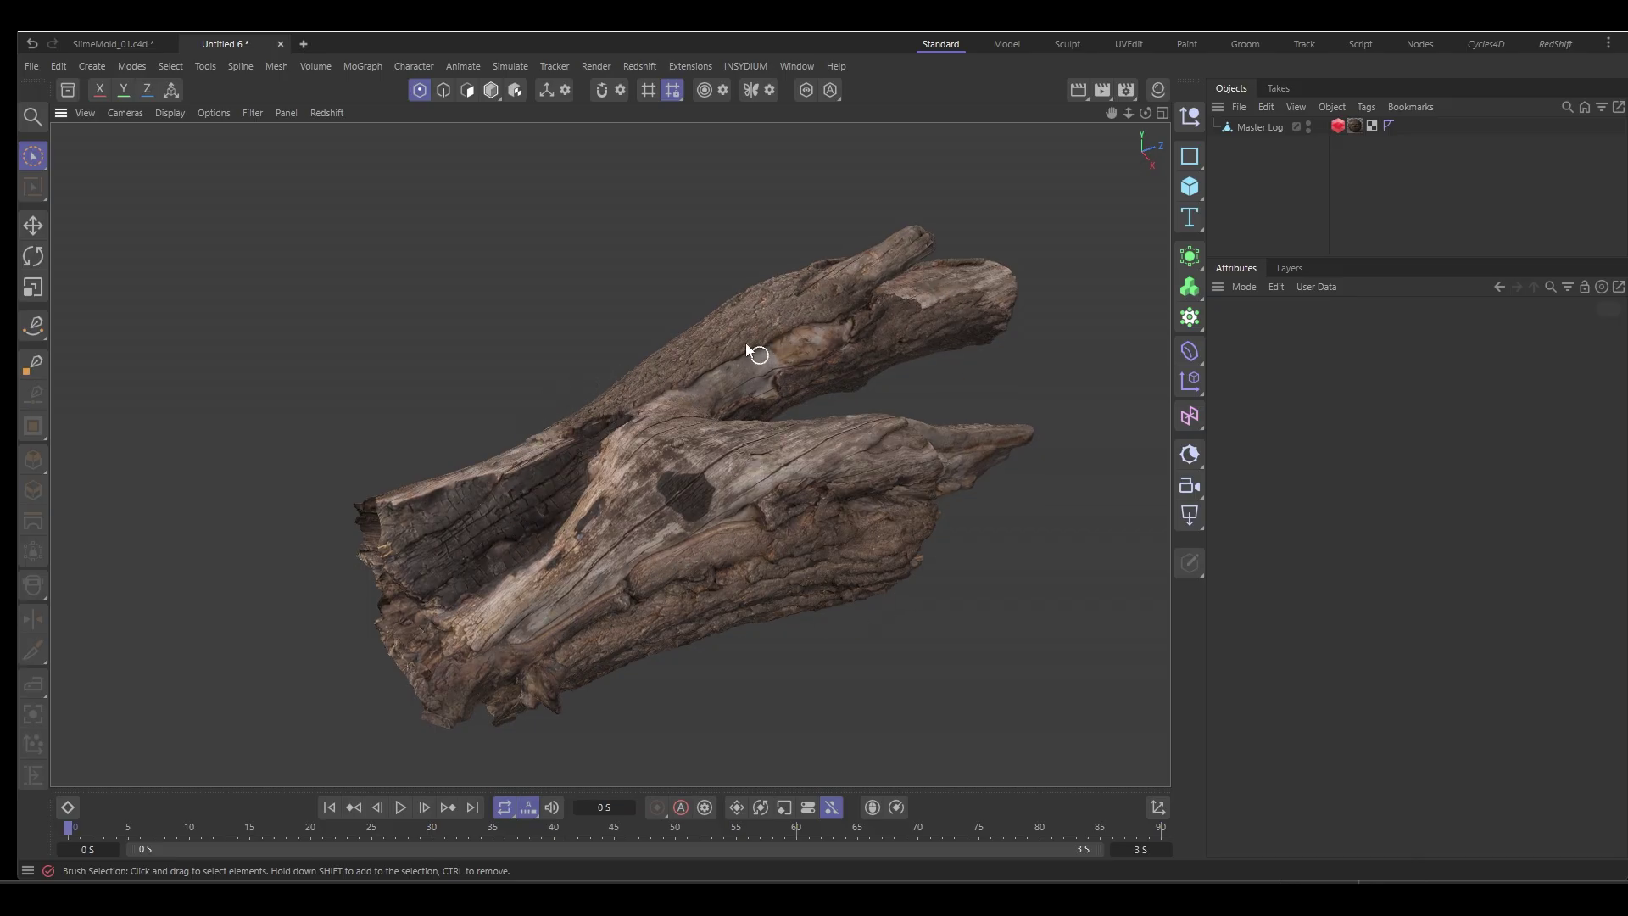
left_click(1253, 129)
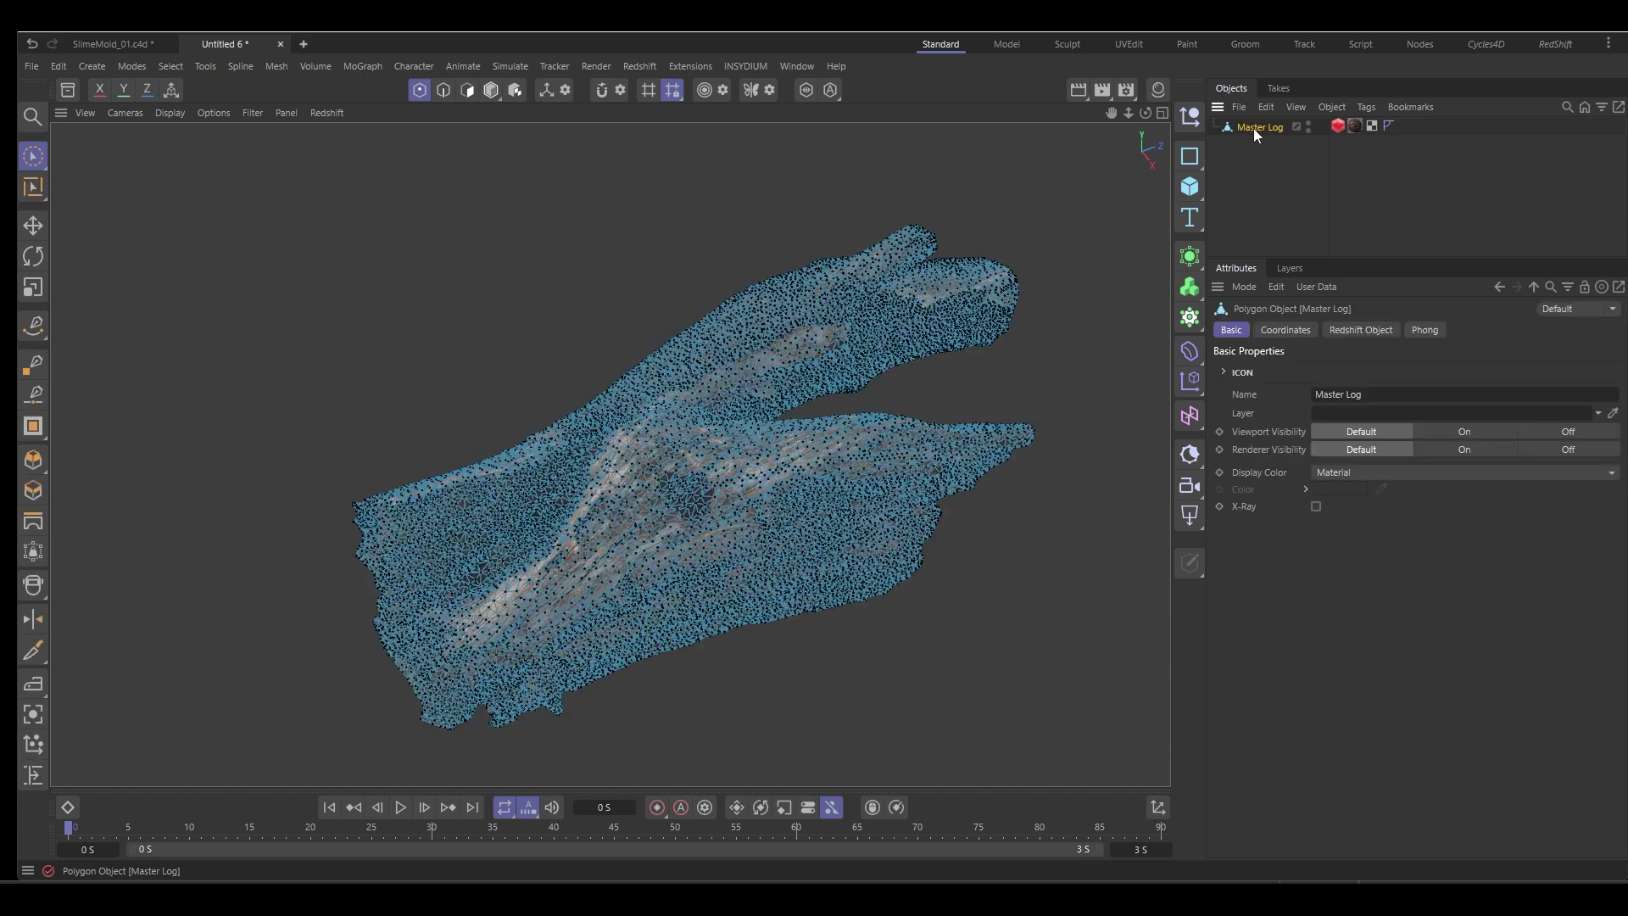
left_click(467, 89)
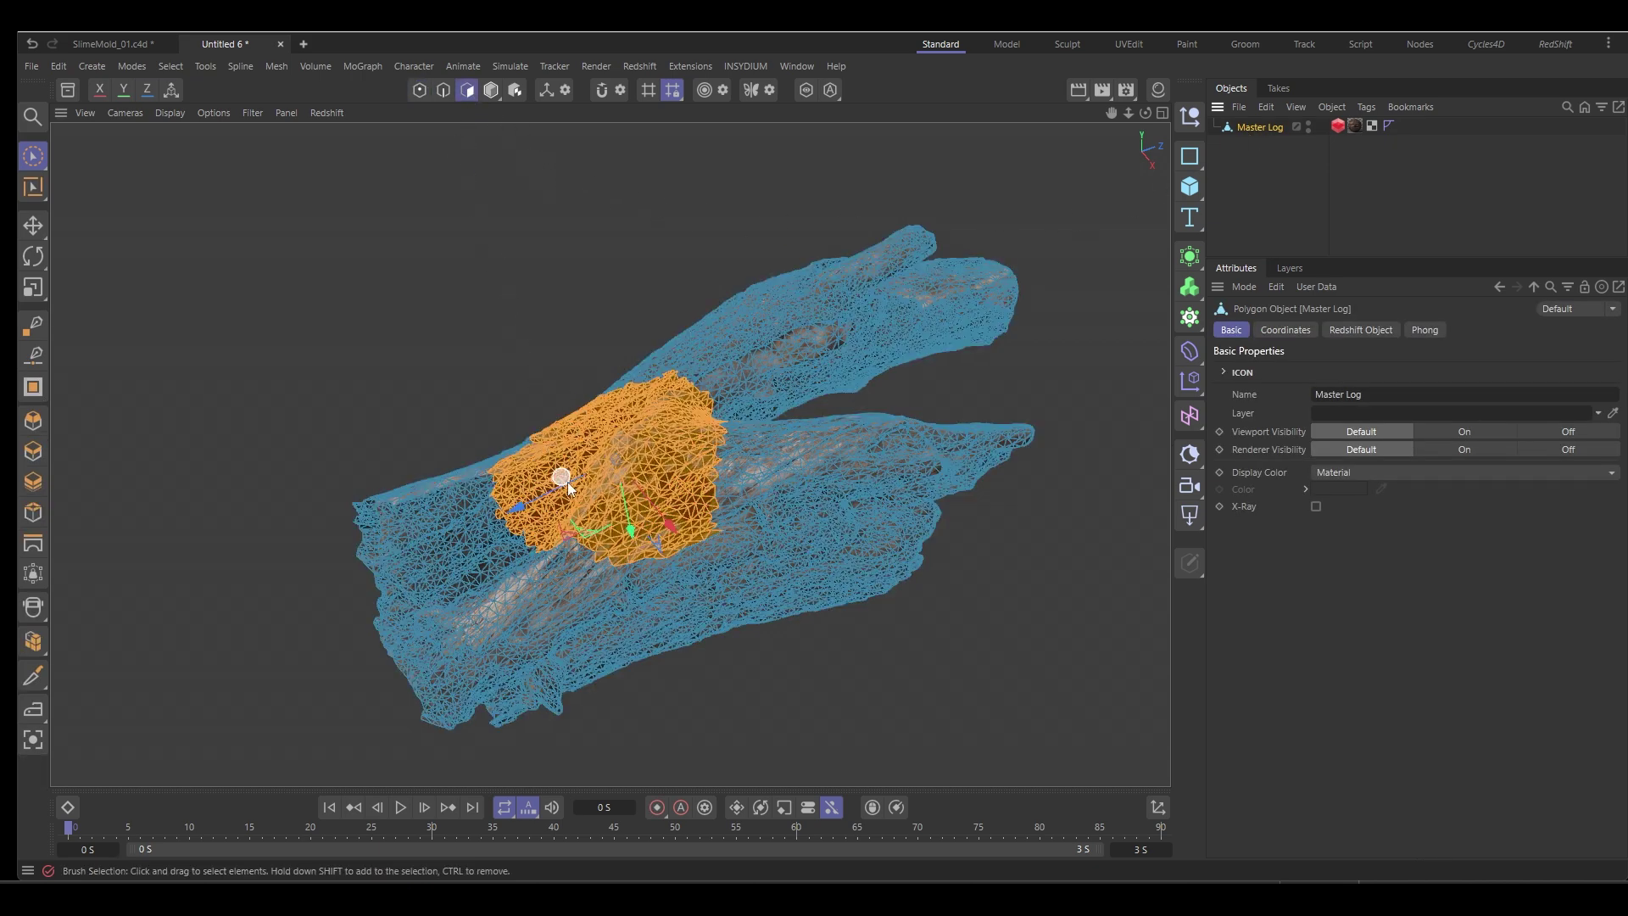
mouse_move(498, 489)
left_mouse_down("alt")
mouse_move(502, 533)
mouse_move(623, 514)
mouse_move(524, 497)
left_mouse_up("alt")
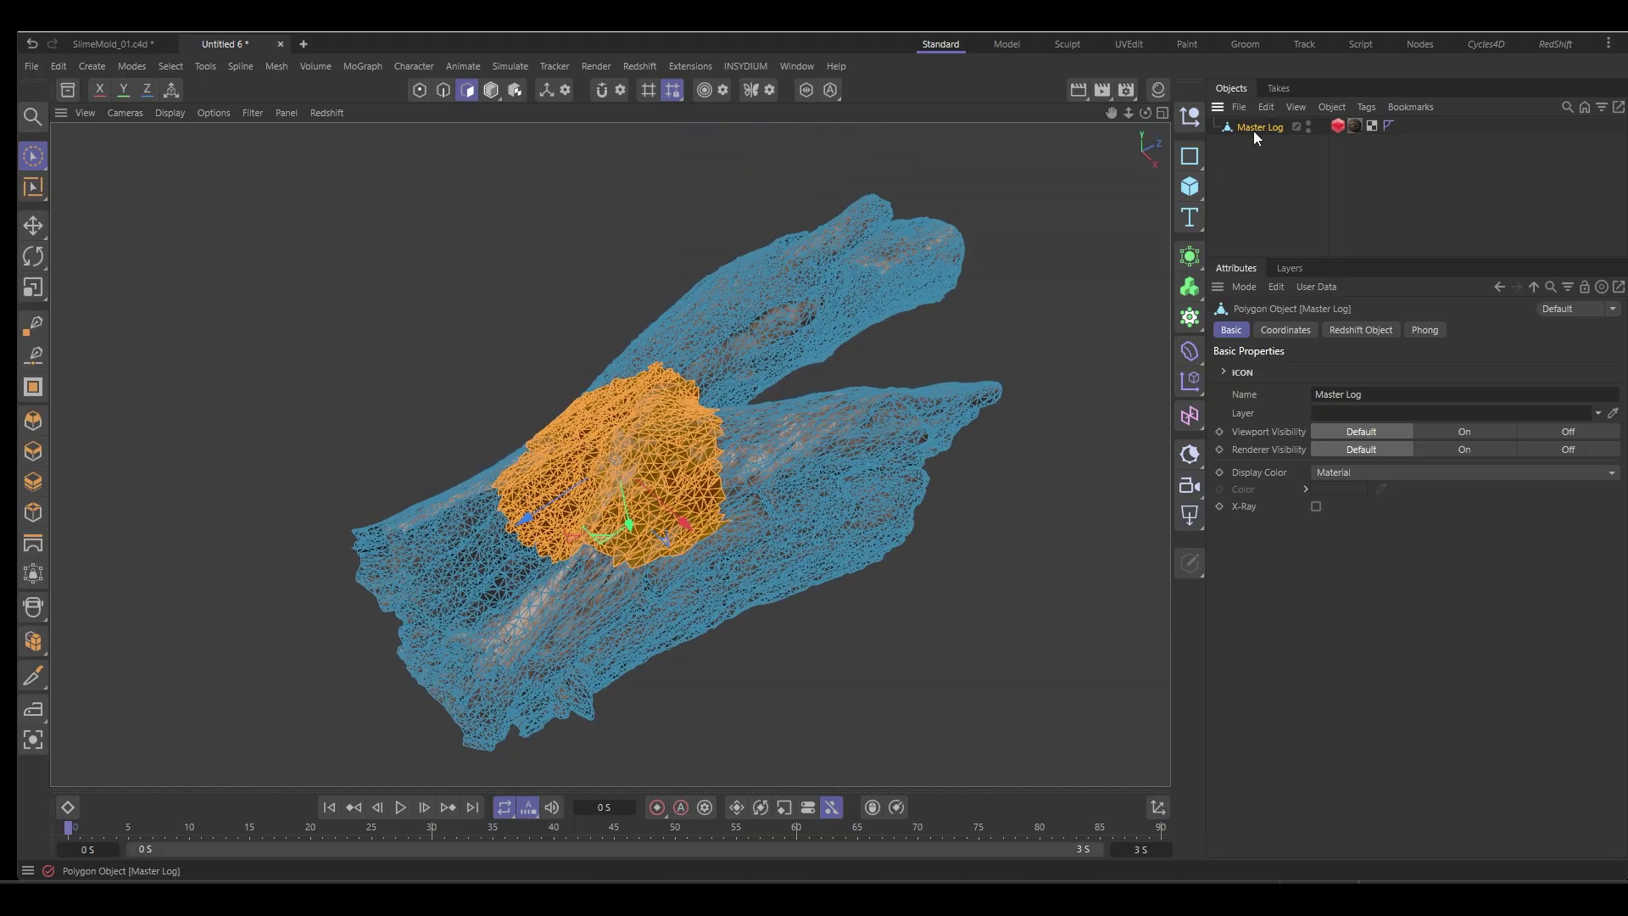
Duplicate Master Log and, with the original hidden, delete every polygon outside the selected patch from the copy
key("ctrl+c")
key("ctrl+v")
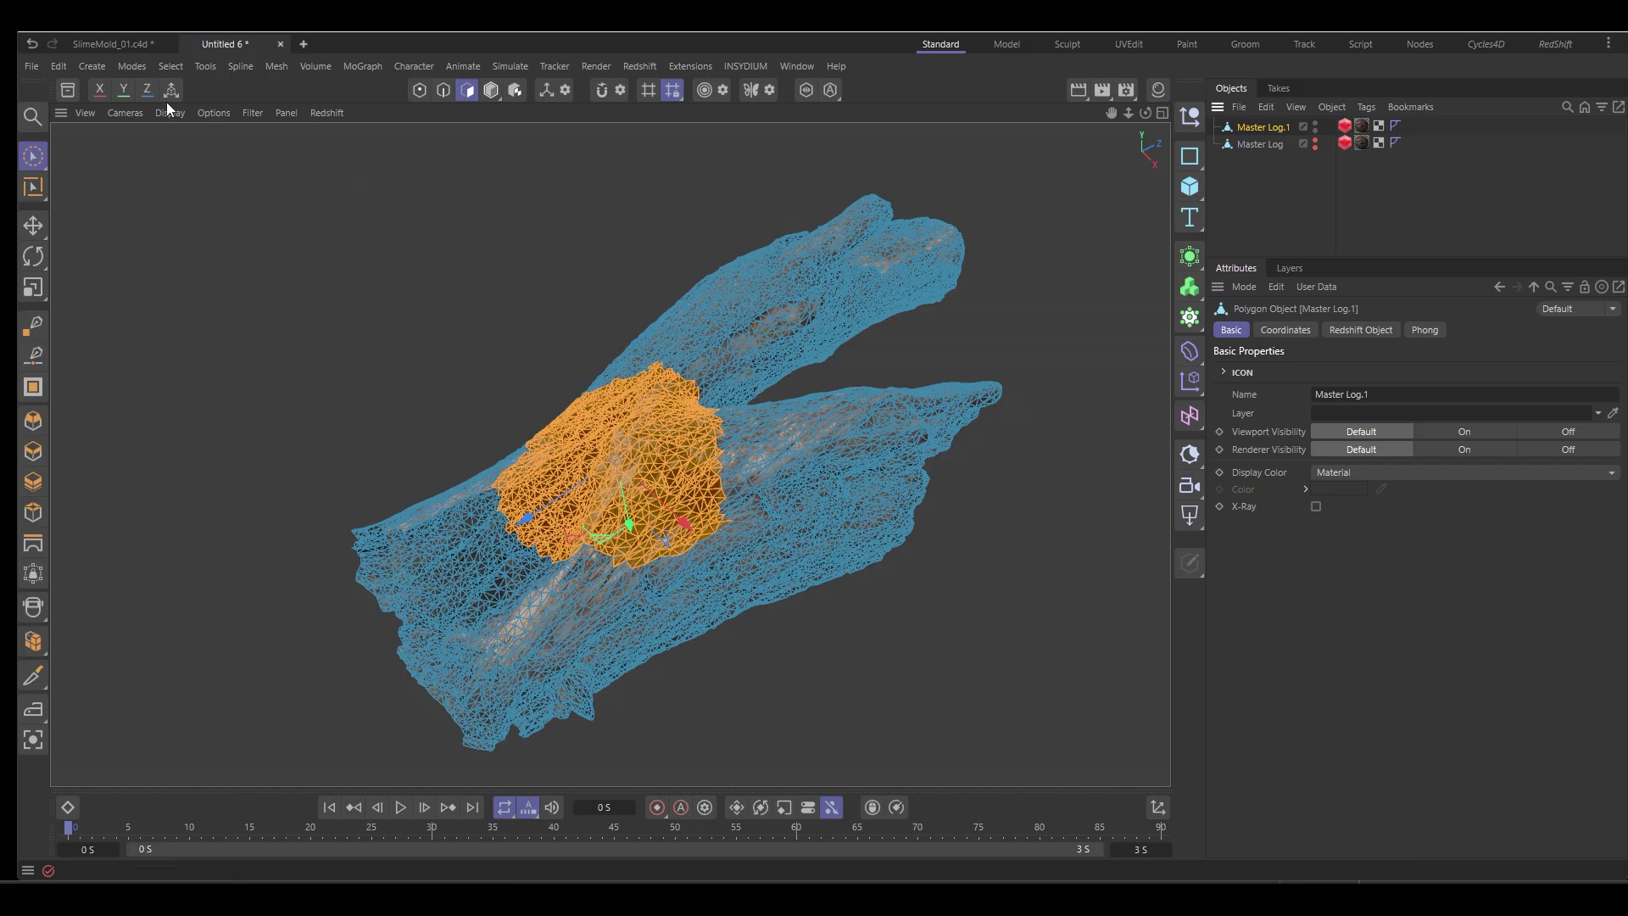
left_click(171, 66)
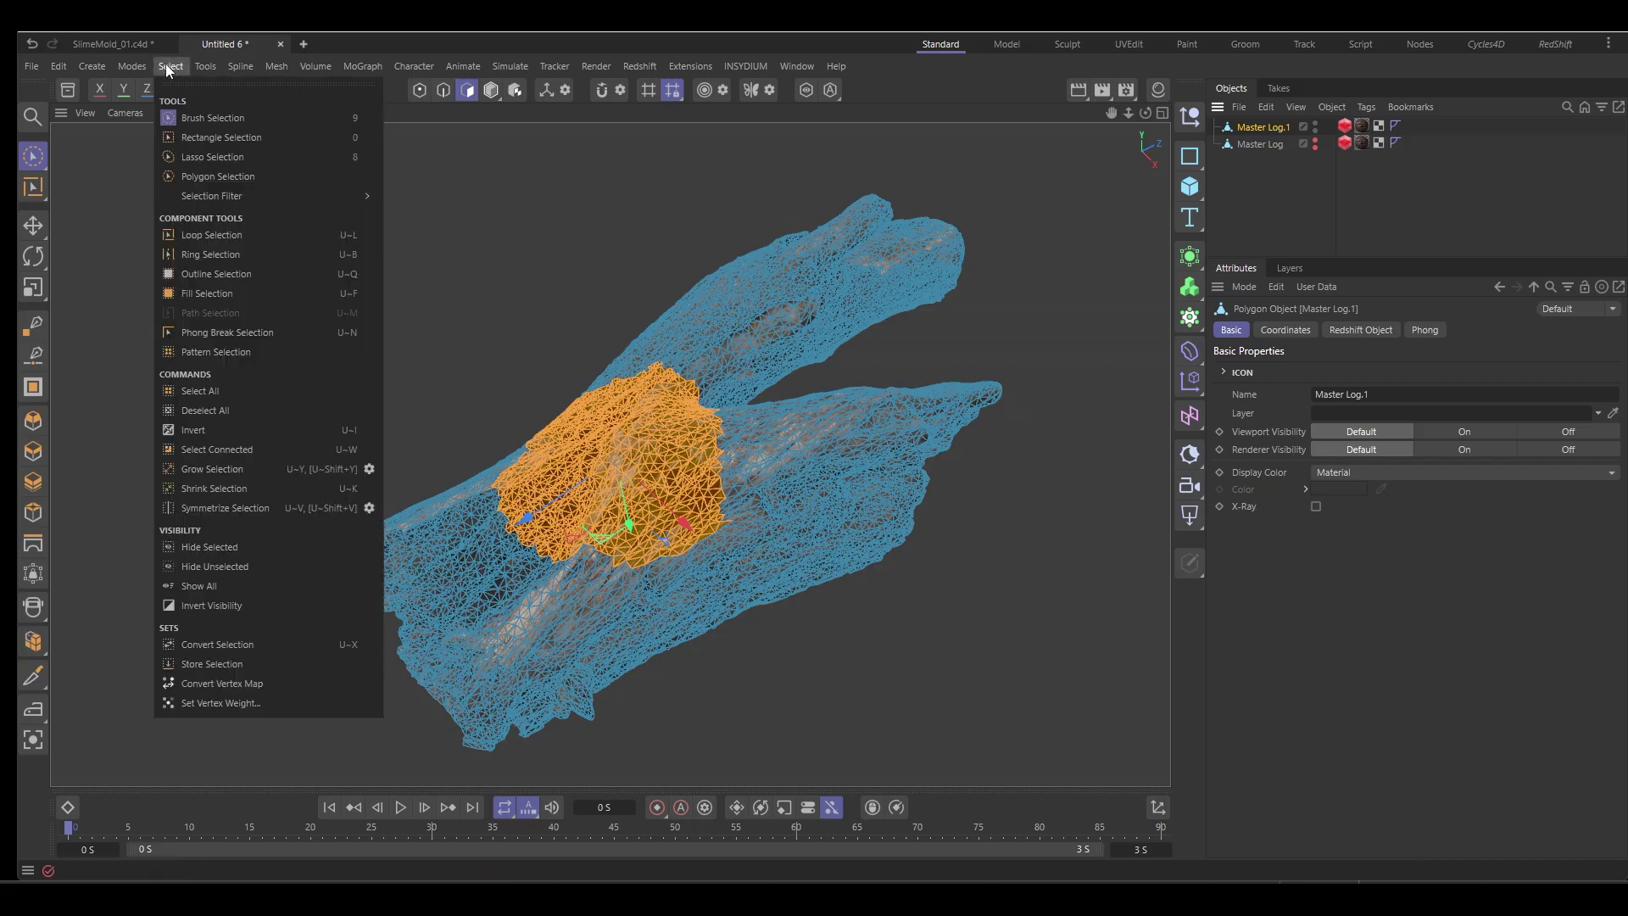
left_click(245, 430)
key("Delete")
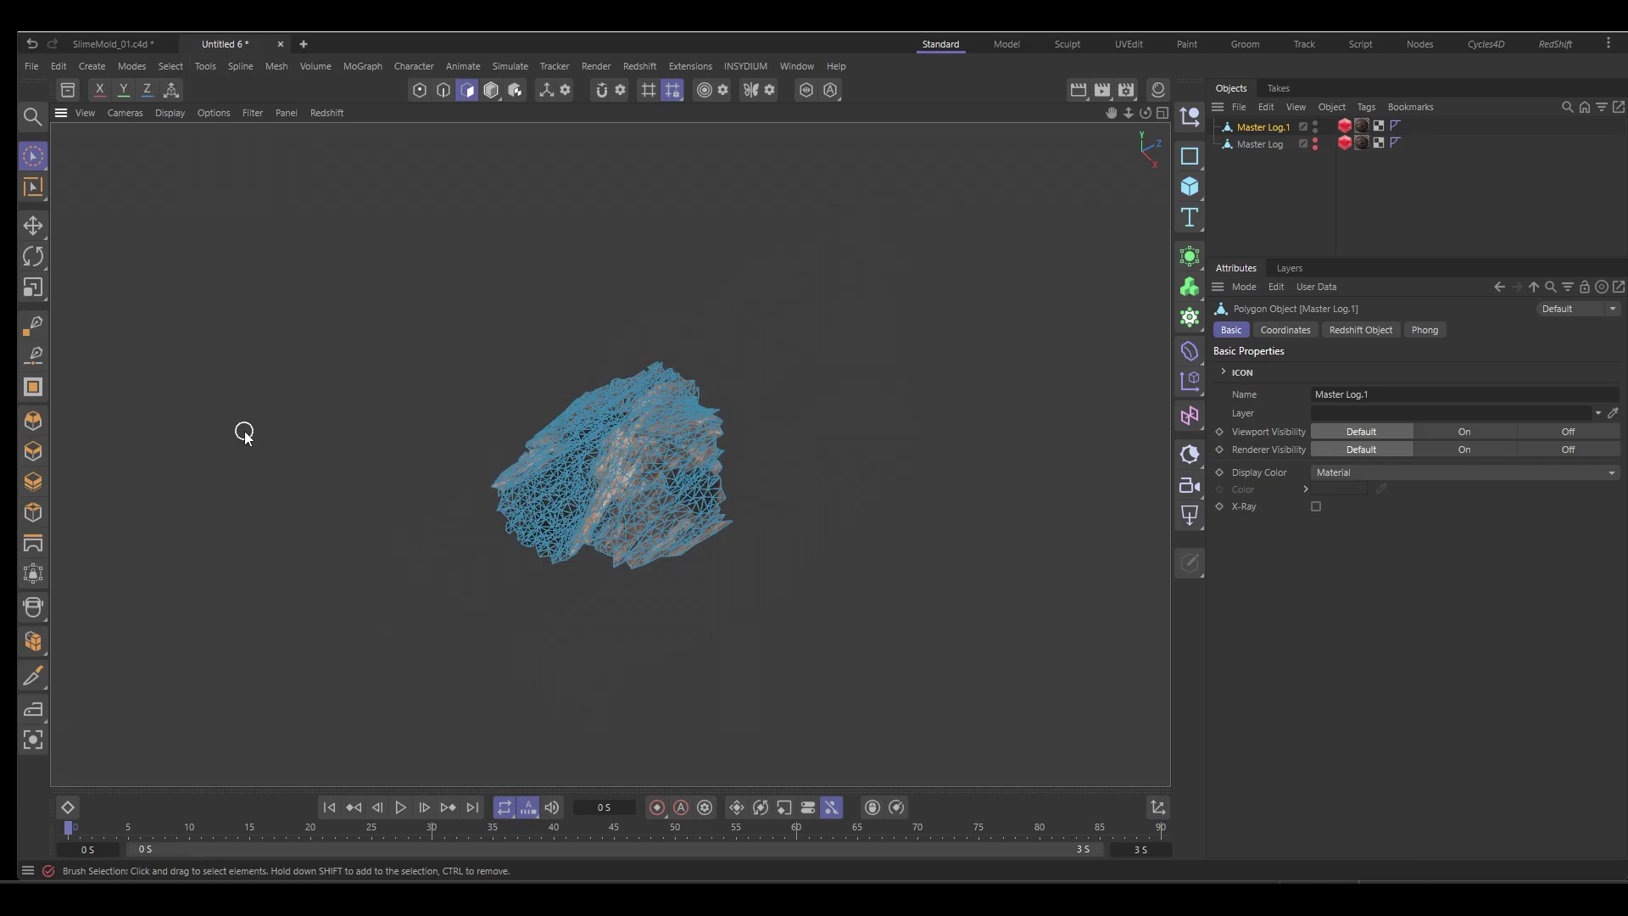
Remove the Redshift Object tag and the material tag from Master Log.1
left_click_drag(852, 422, 843, 440, "alt")
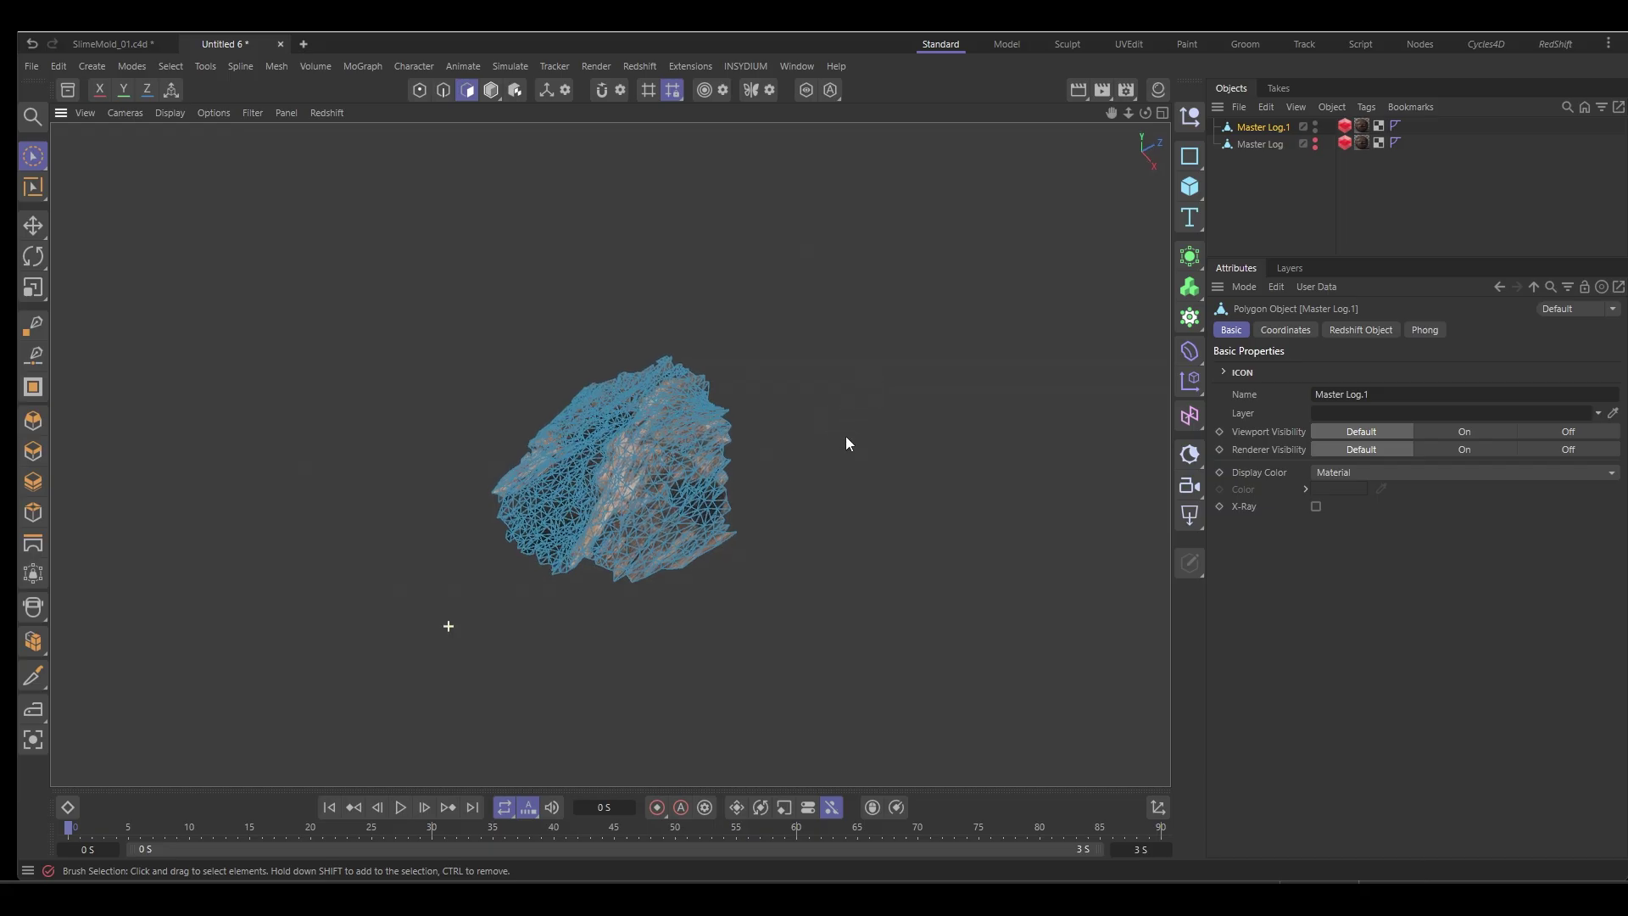
scroll(688, 502, "up", 4)
left_click(1346, 125)
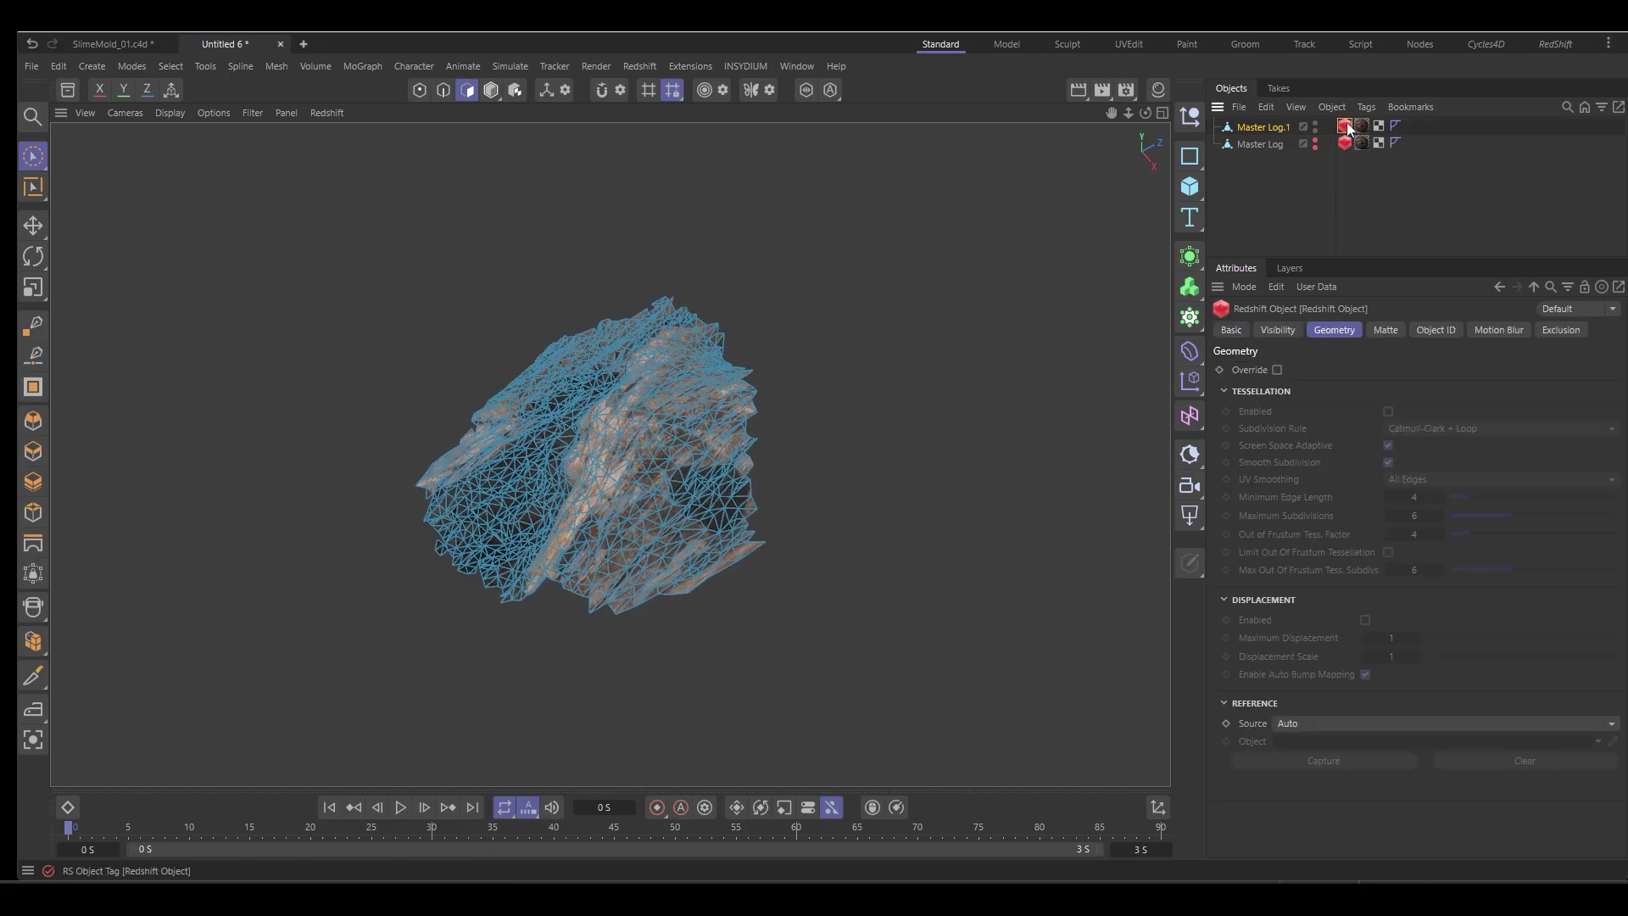
key("Delete")
left_click(1345, 125)
key("Delete")
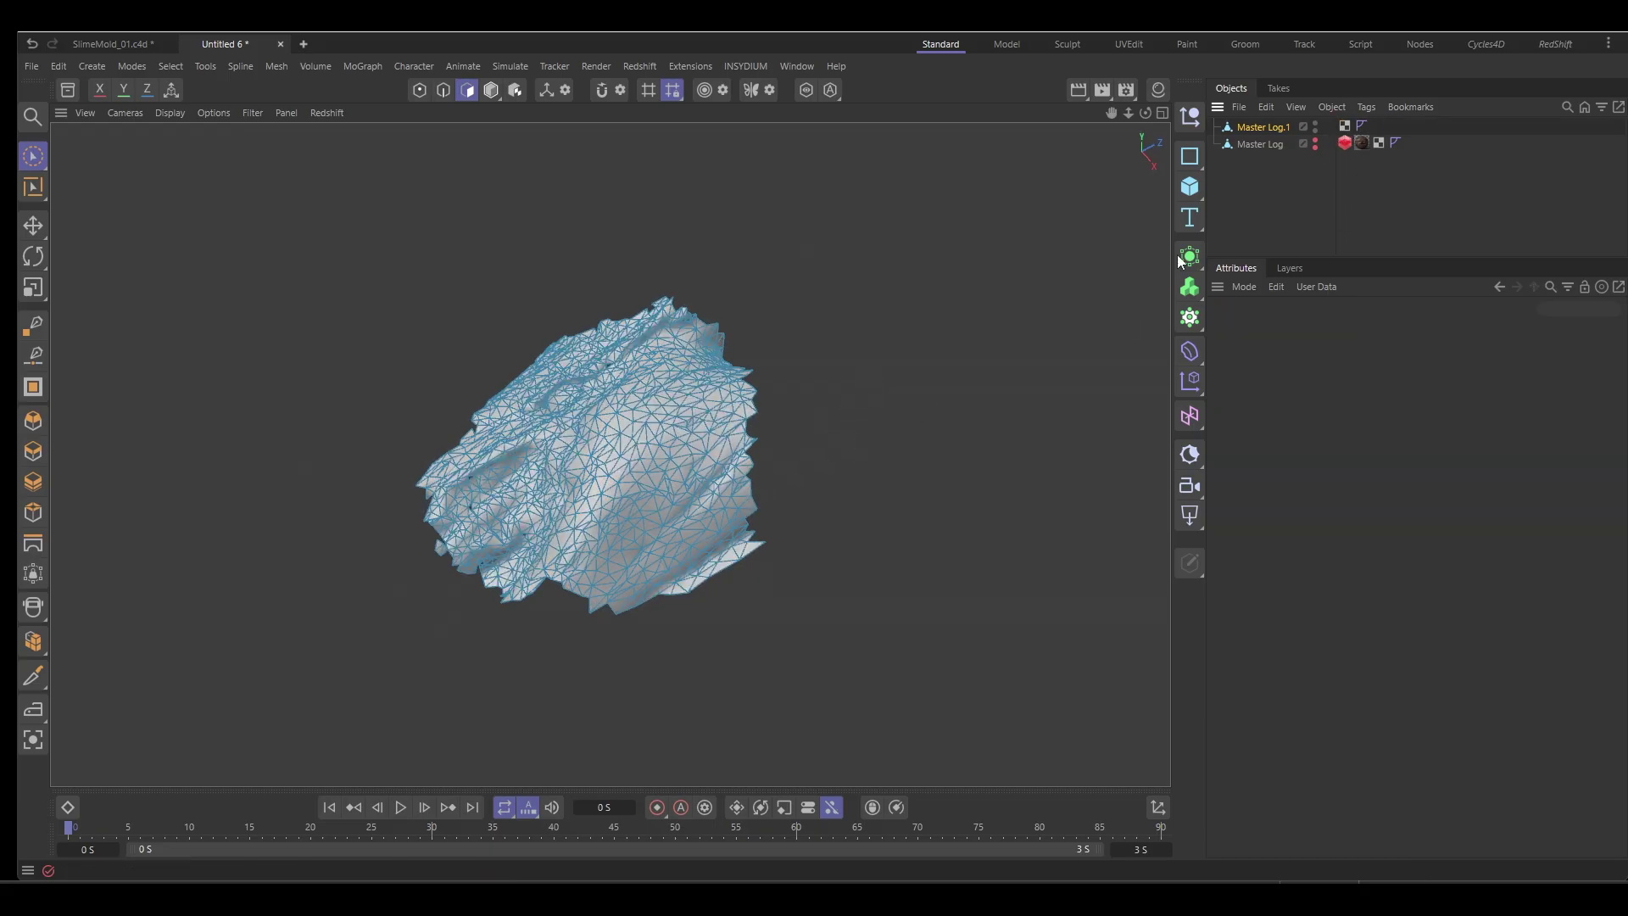
Add an mtRemesh object from the INSYDIUM MeshTools and make Master Log.1 its child
scroll(633, 518, "up", 3)
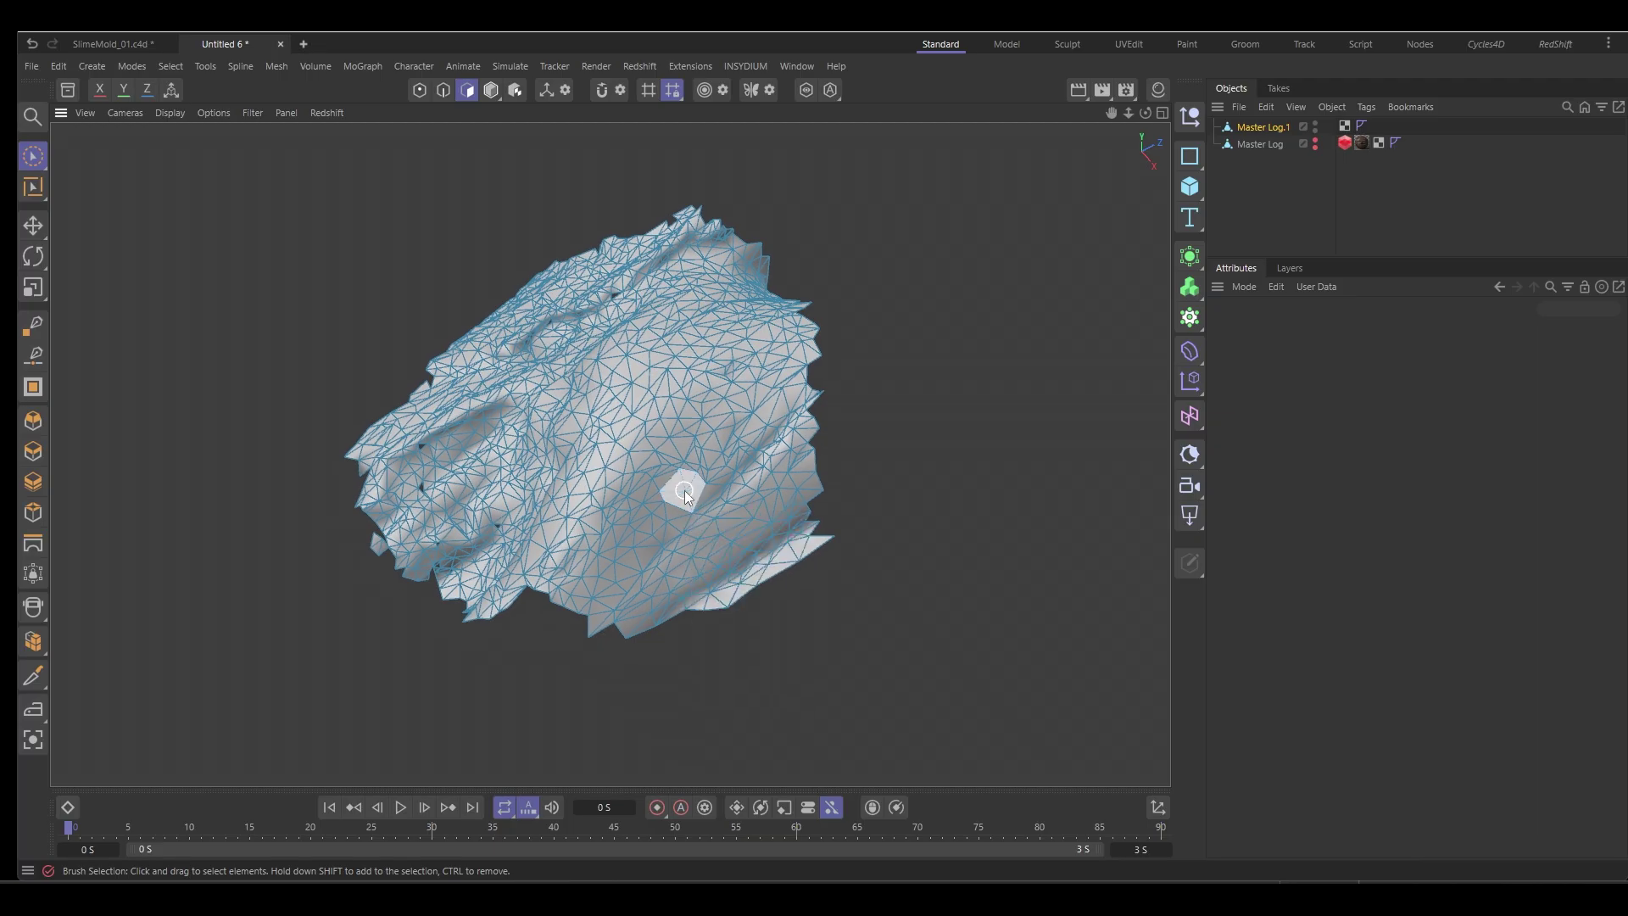
left_click(1261, 175)
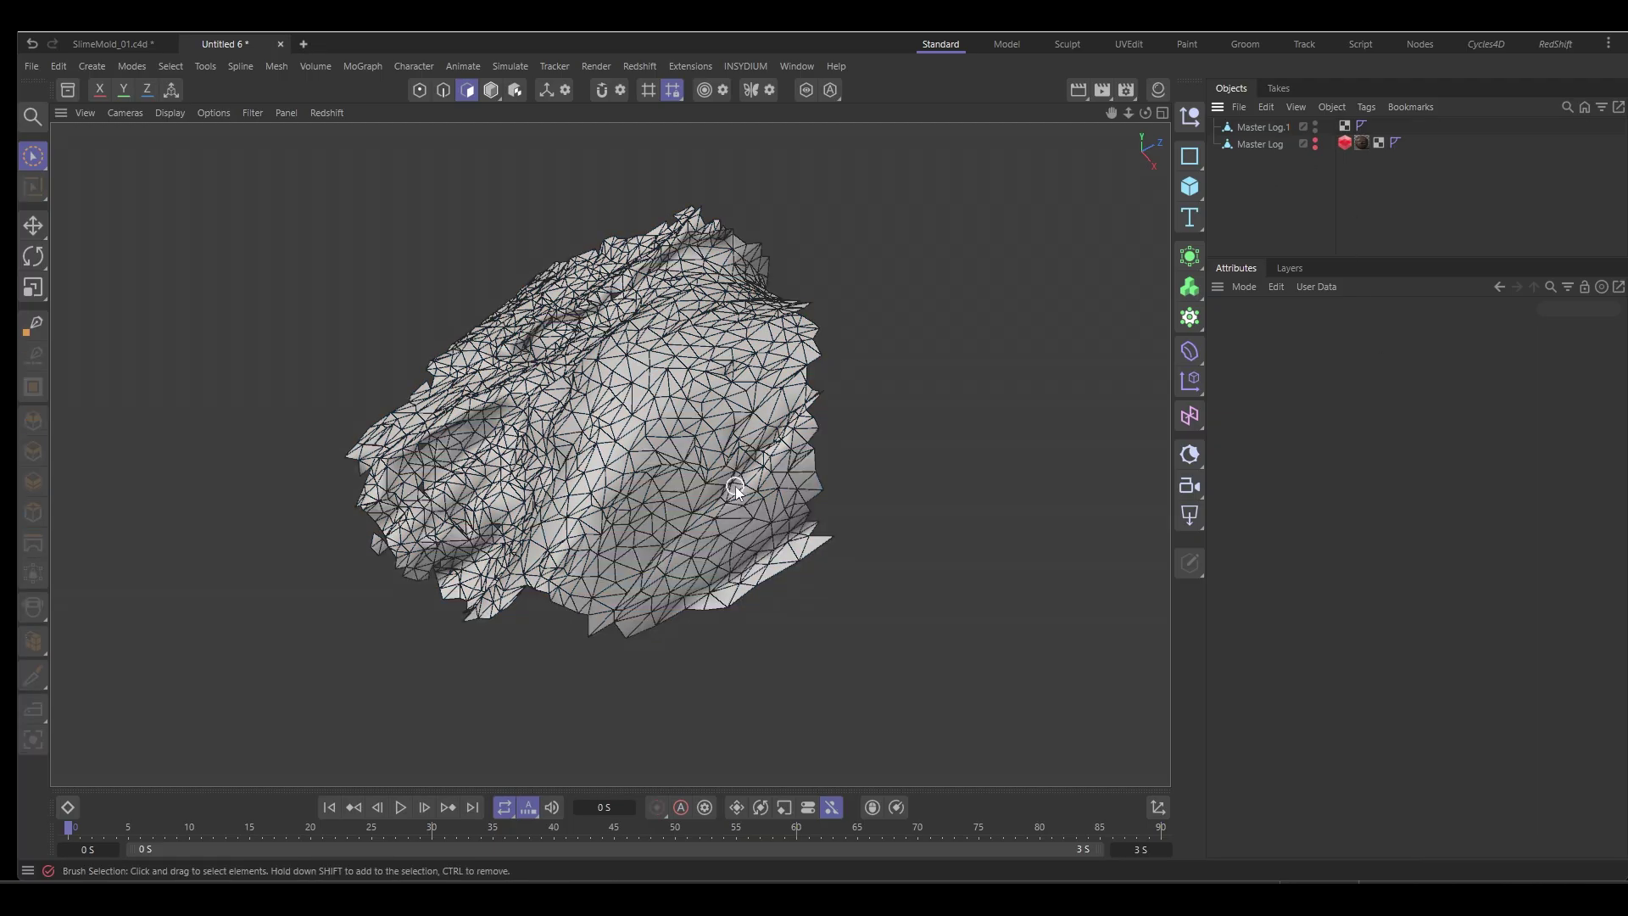
mouse_move(736, 487)
left_mouse_down("alt")
mouse_move(705, 489)
mouse_move(723, 505)
left_mouse_up("alt")
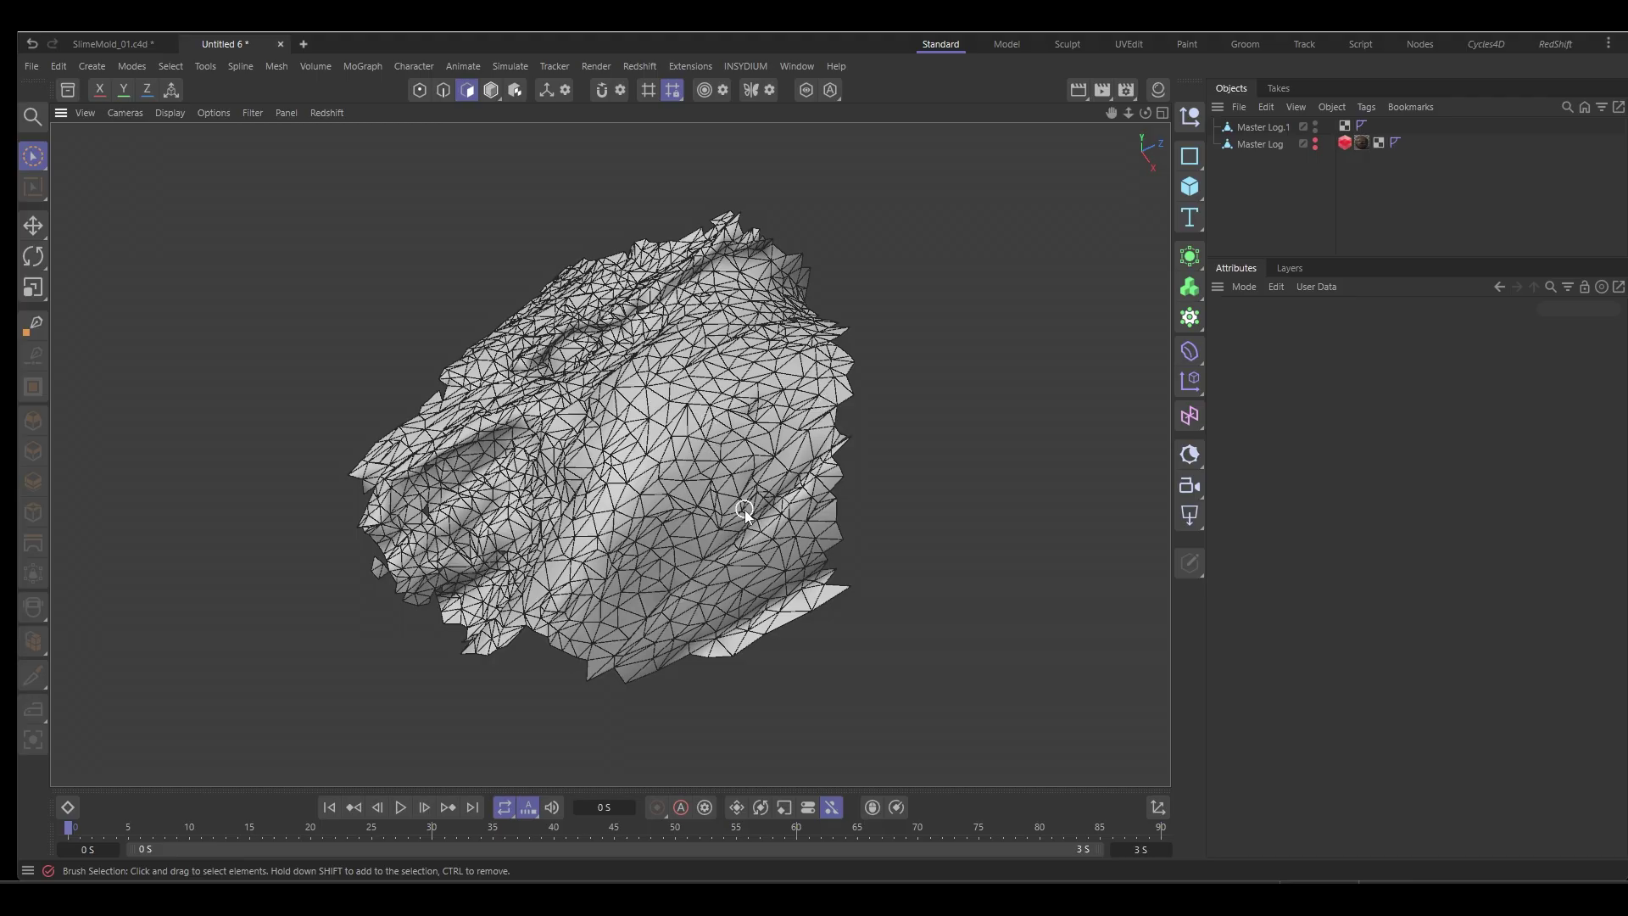
left_click_drag(745, 510, 673, 509, "alt")
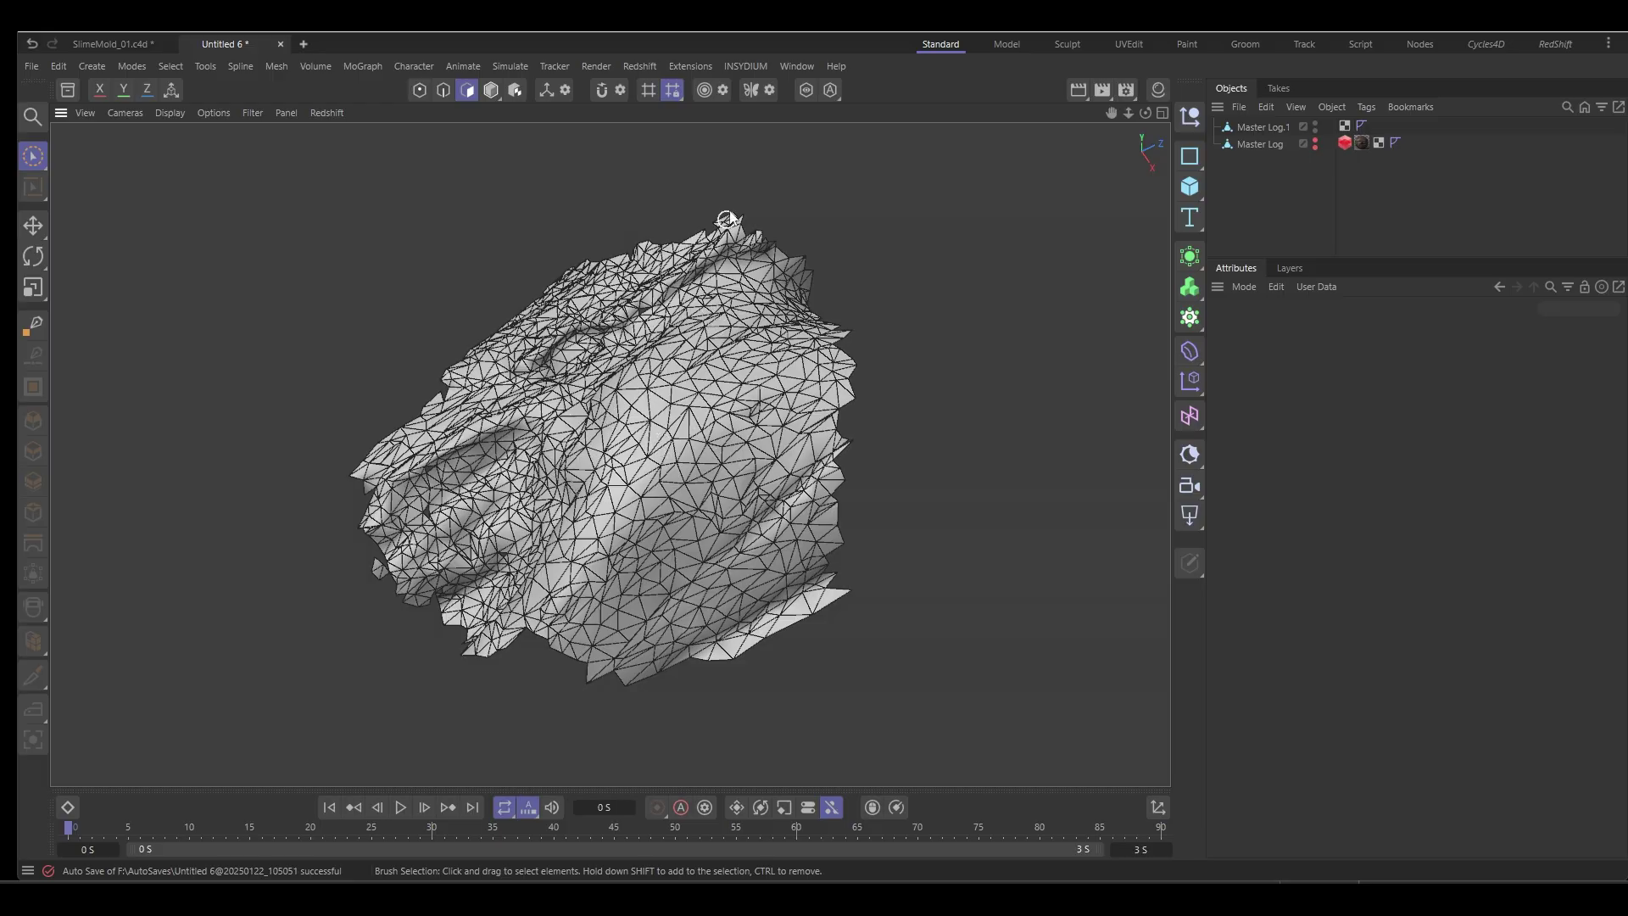
left_click(752, 66)
mouse_move(803, 182)
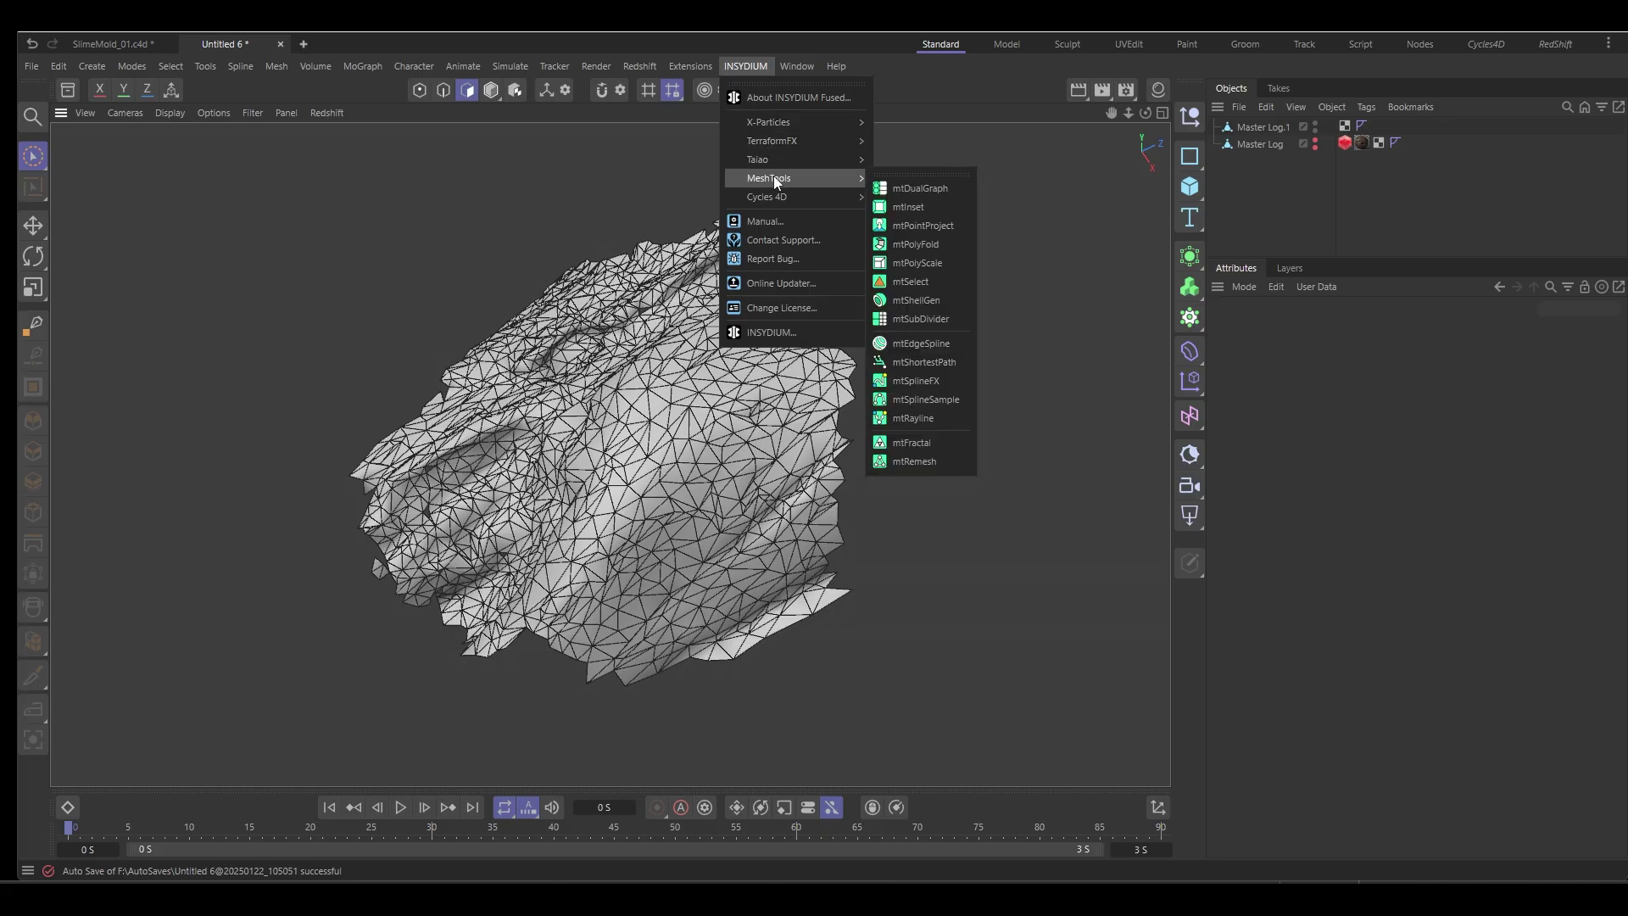
left_click(921, 462)
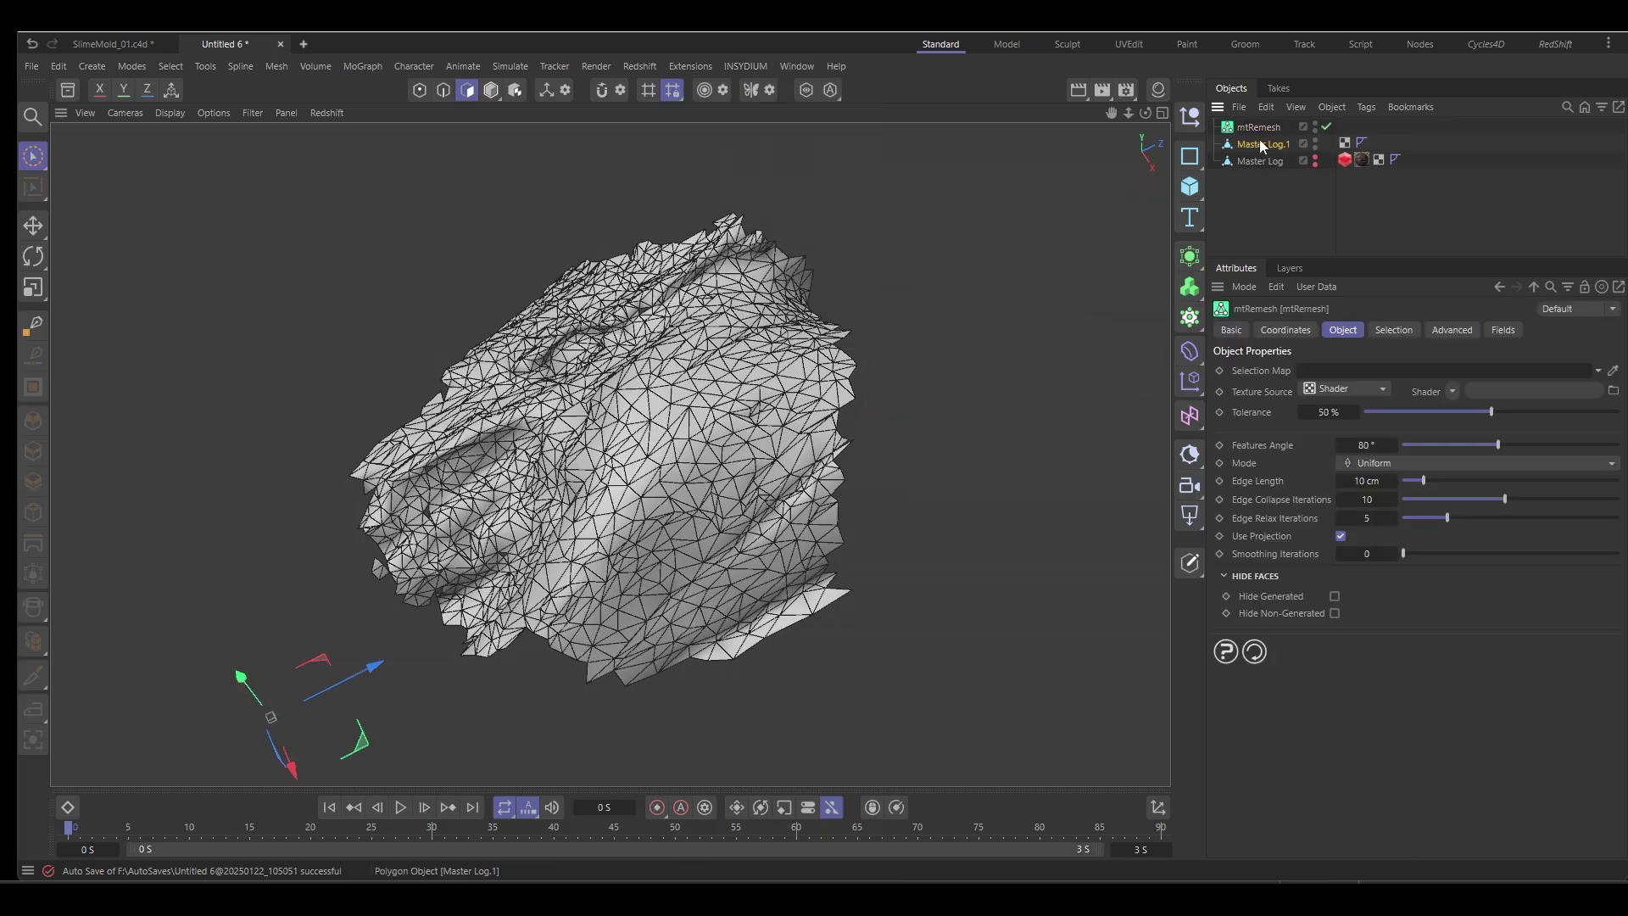
left_click_drag(1260, 142, 1260, 126)
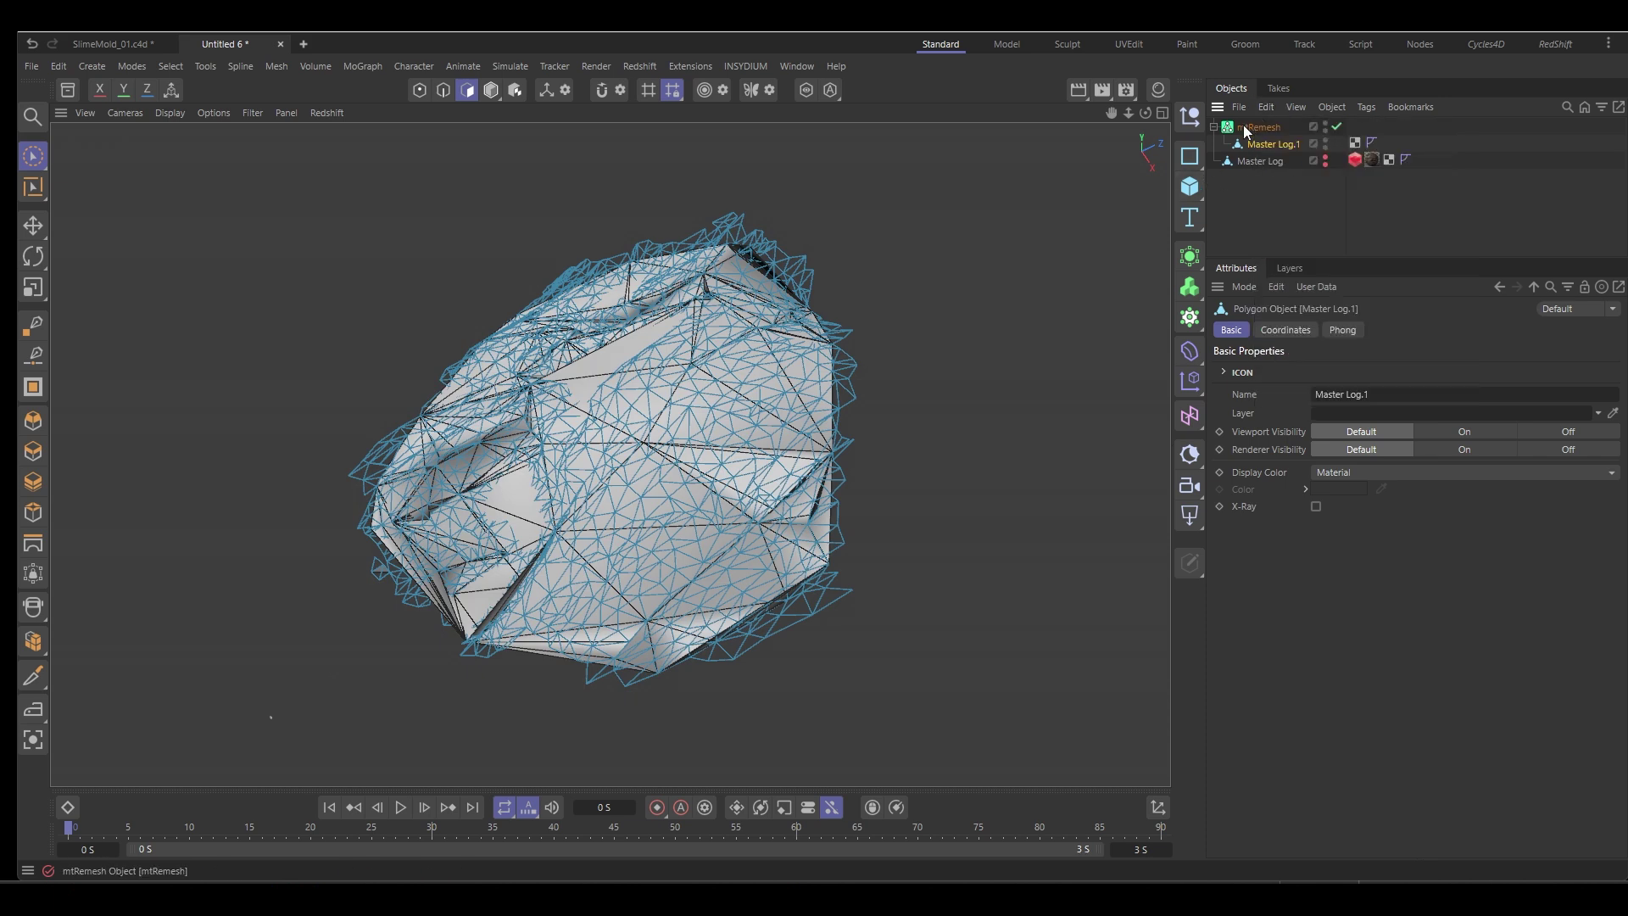
Set the mtRemesh features angle to 180° and its edge length to 0.3 cm
left_click(1255, 127)
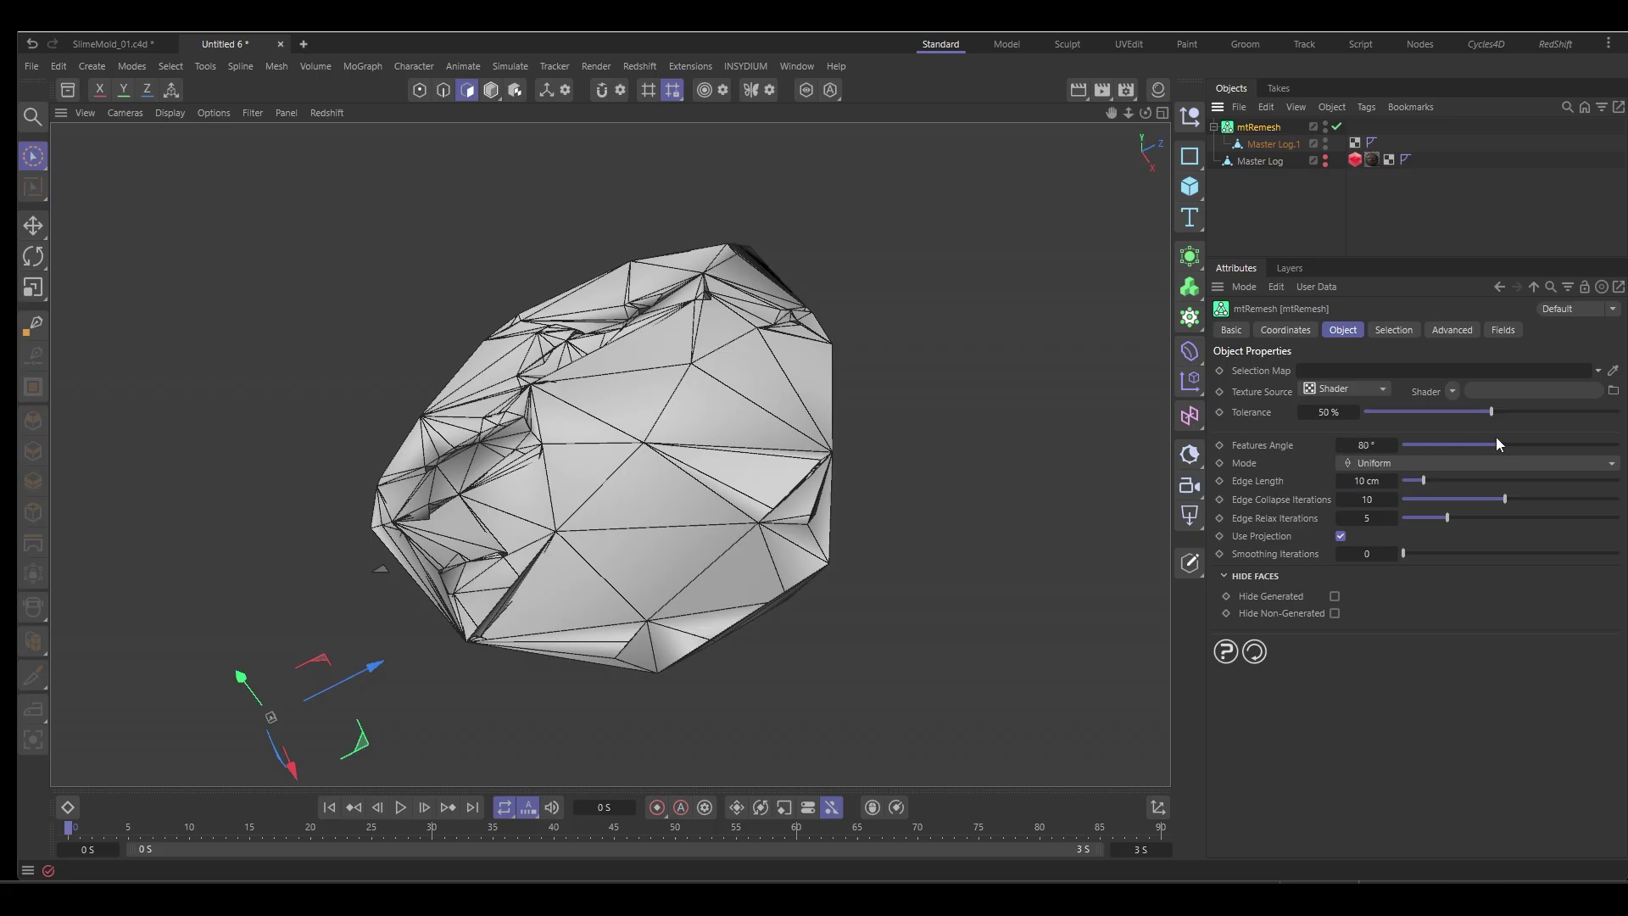
left_click_drag(1498, 443, 1618, 443)
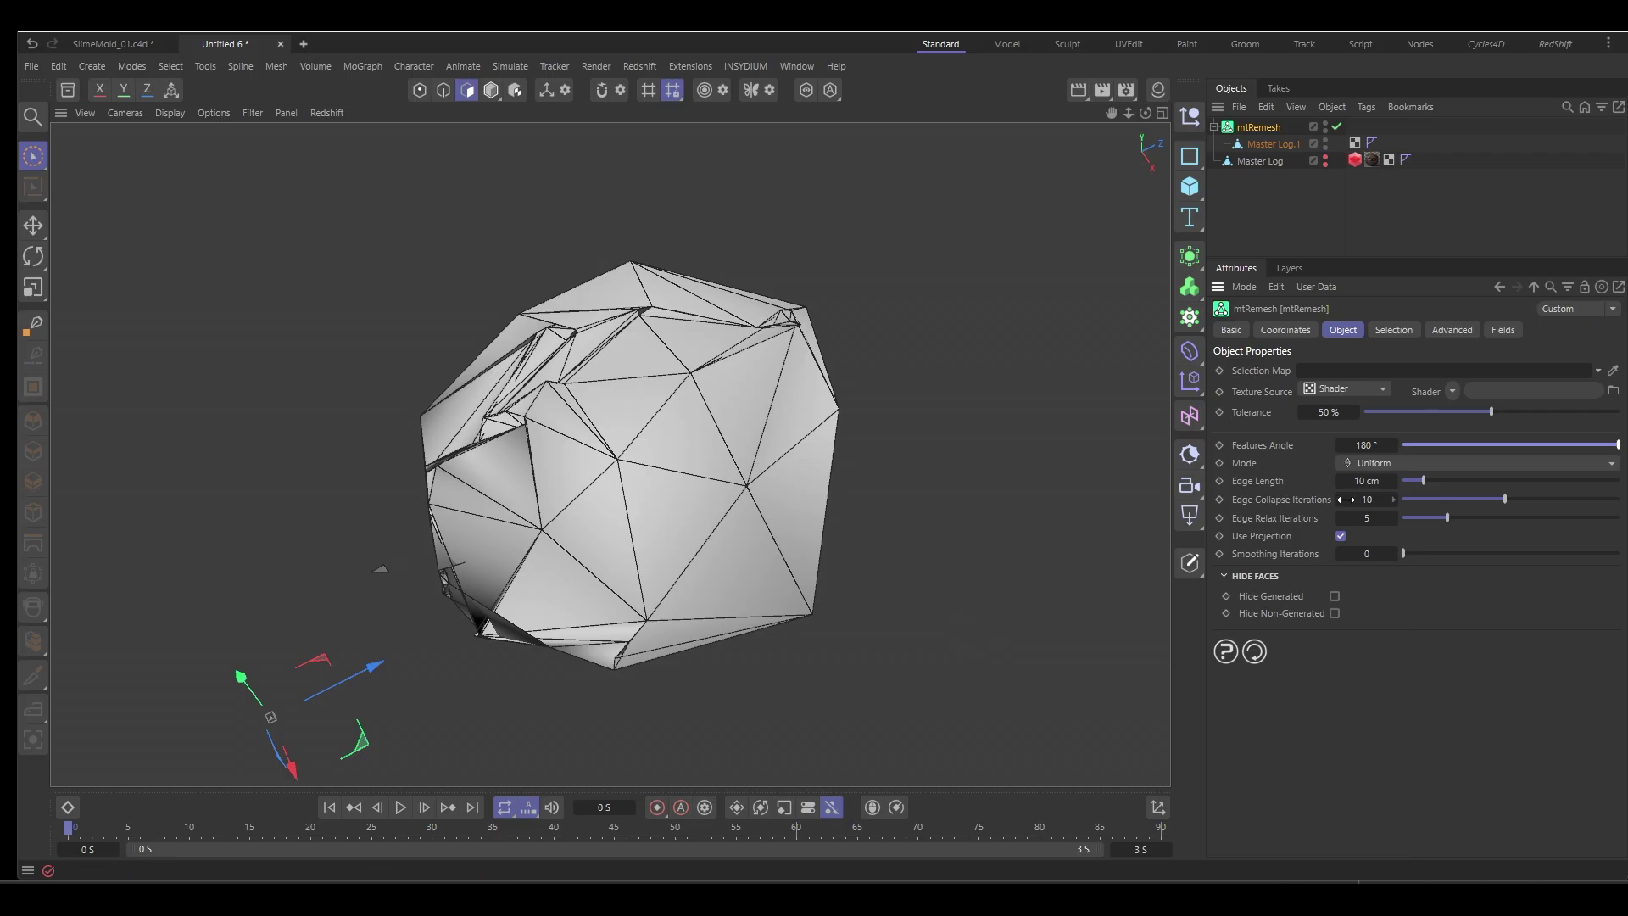
left_click(1366, 480)
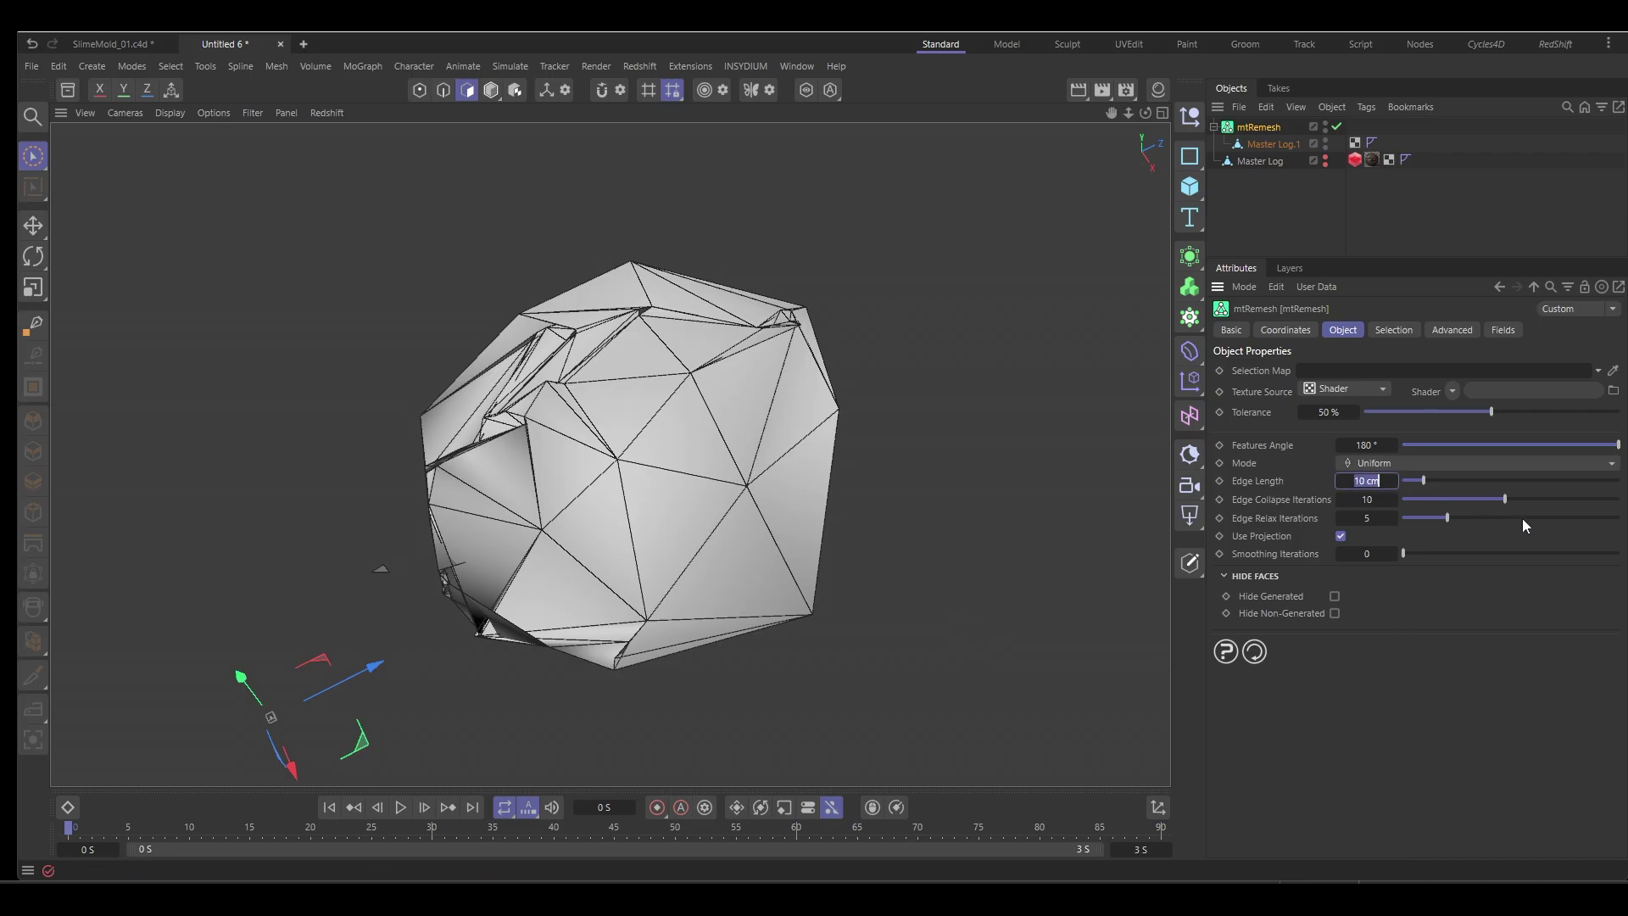
key("BackSpace")
type(".3")
key("Return")
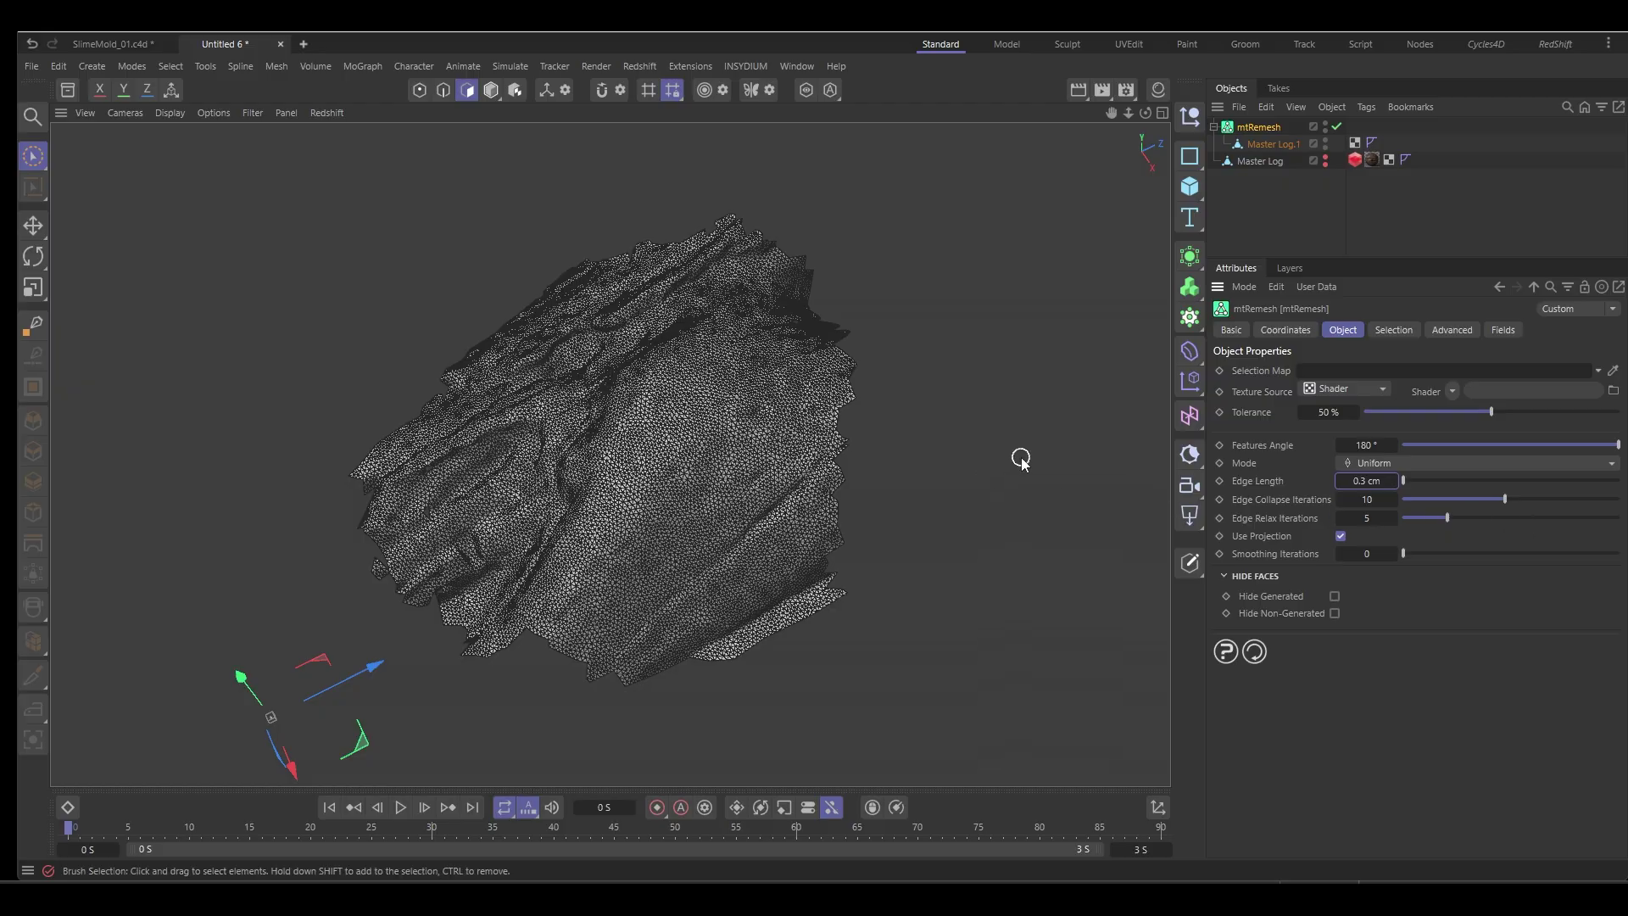
Make the mtRemesh object editable and keep only the remeshed Master Log.1 by moving it out of its parent null and deleting the null
scroll(556, 475, "up", 8)
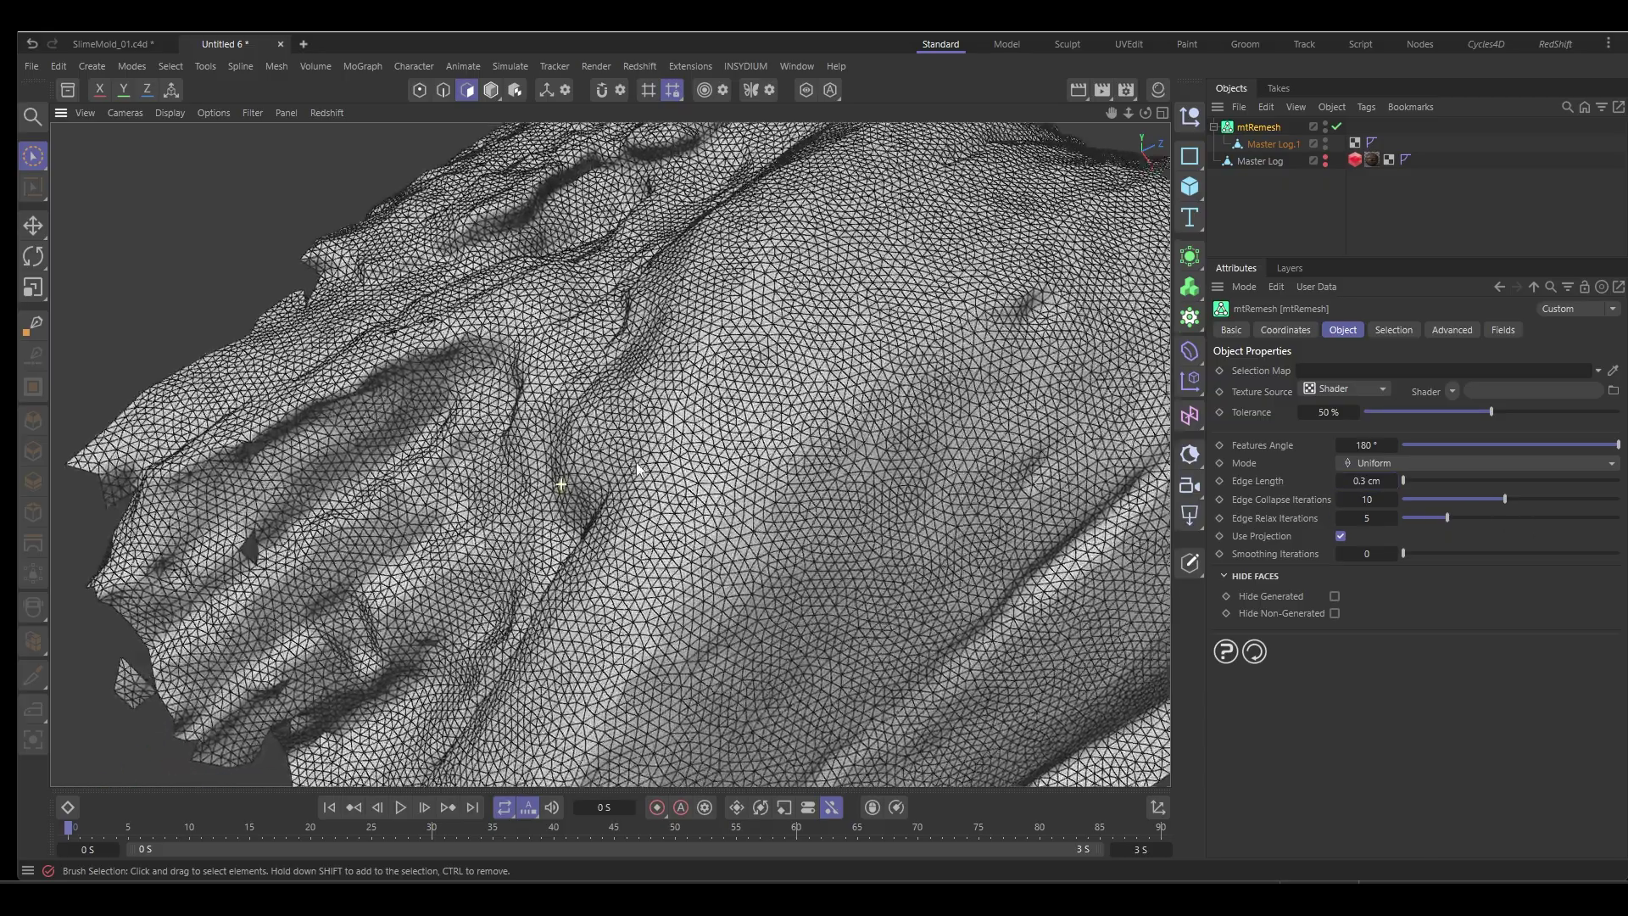
scroll(638, 468, "up", 5)
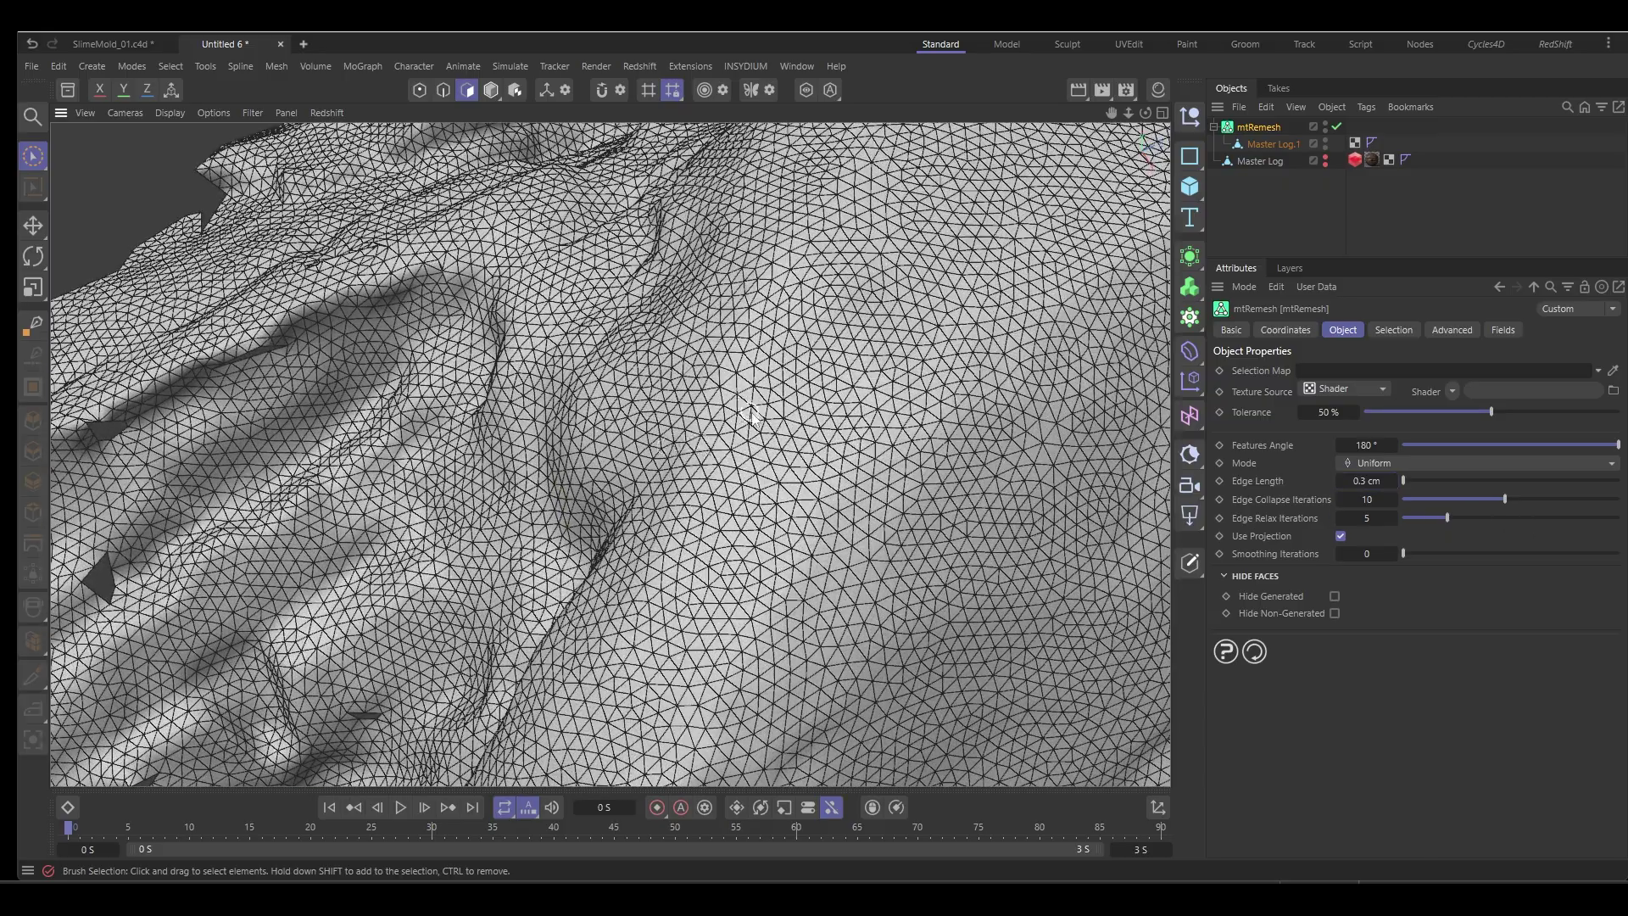
scroll(966, 407, "down", 3)
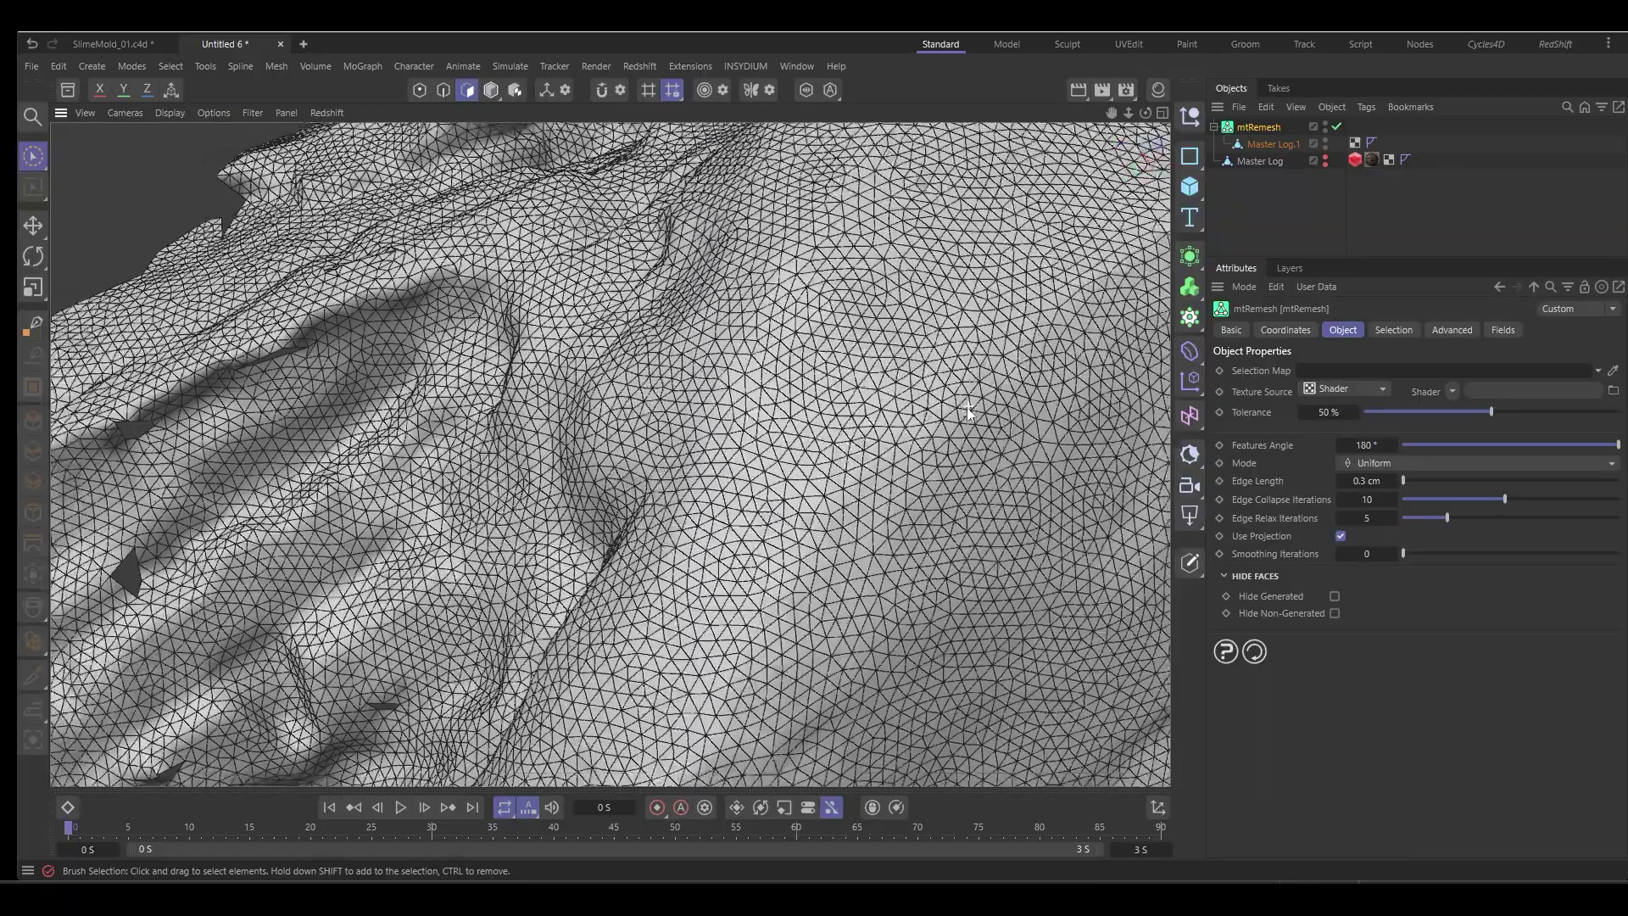
left_click_drag(966, 407, 628, 491, "alt")
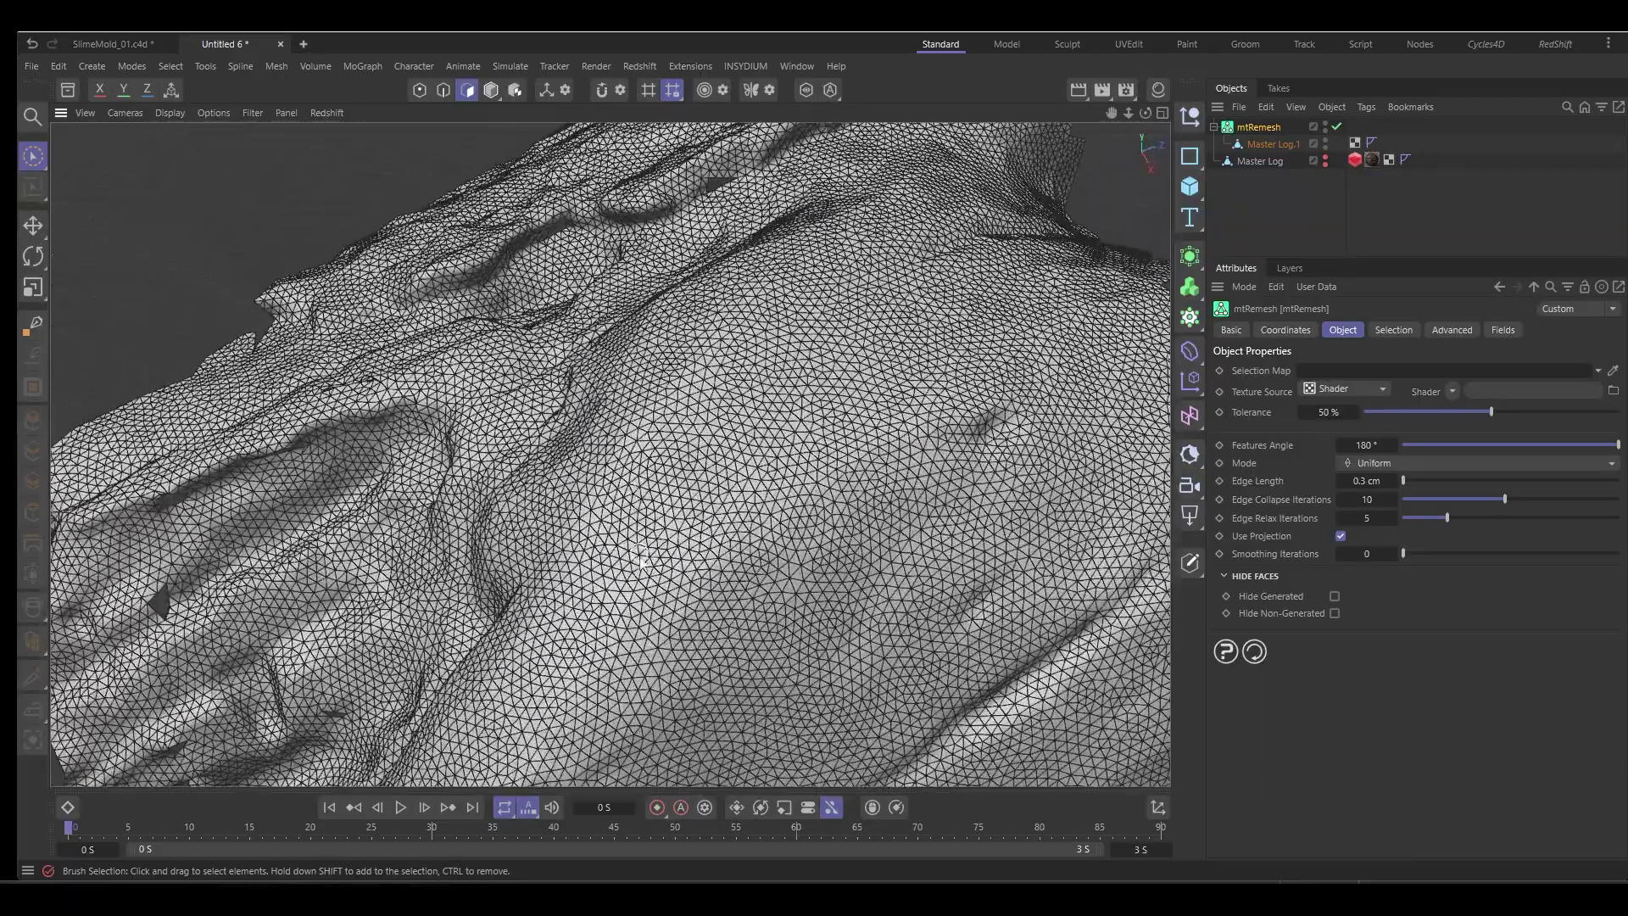
middle_click_drag(640, 566, 658, 443, "alt")
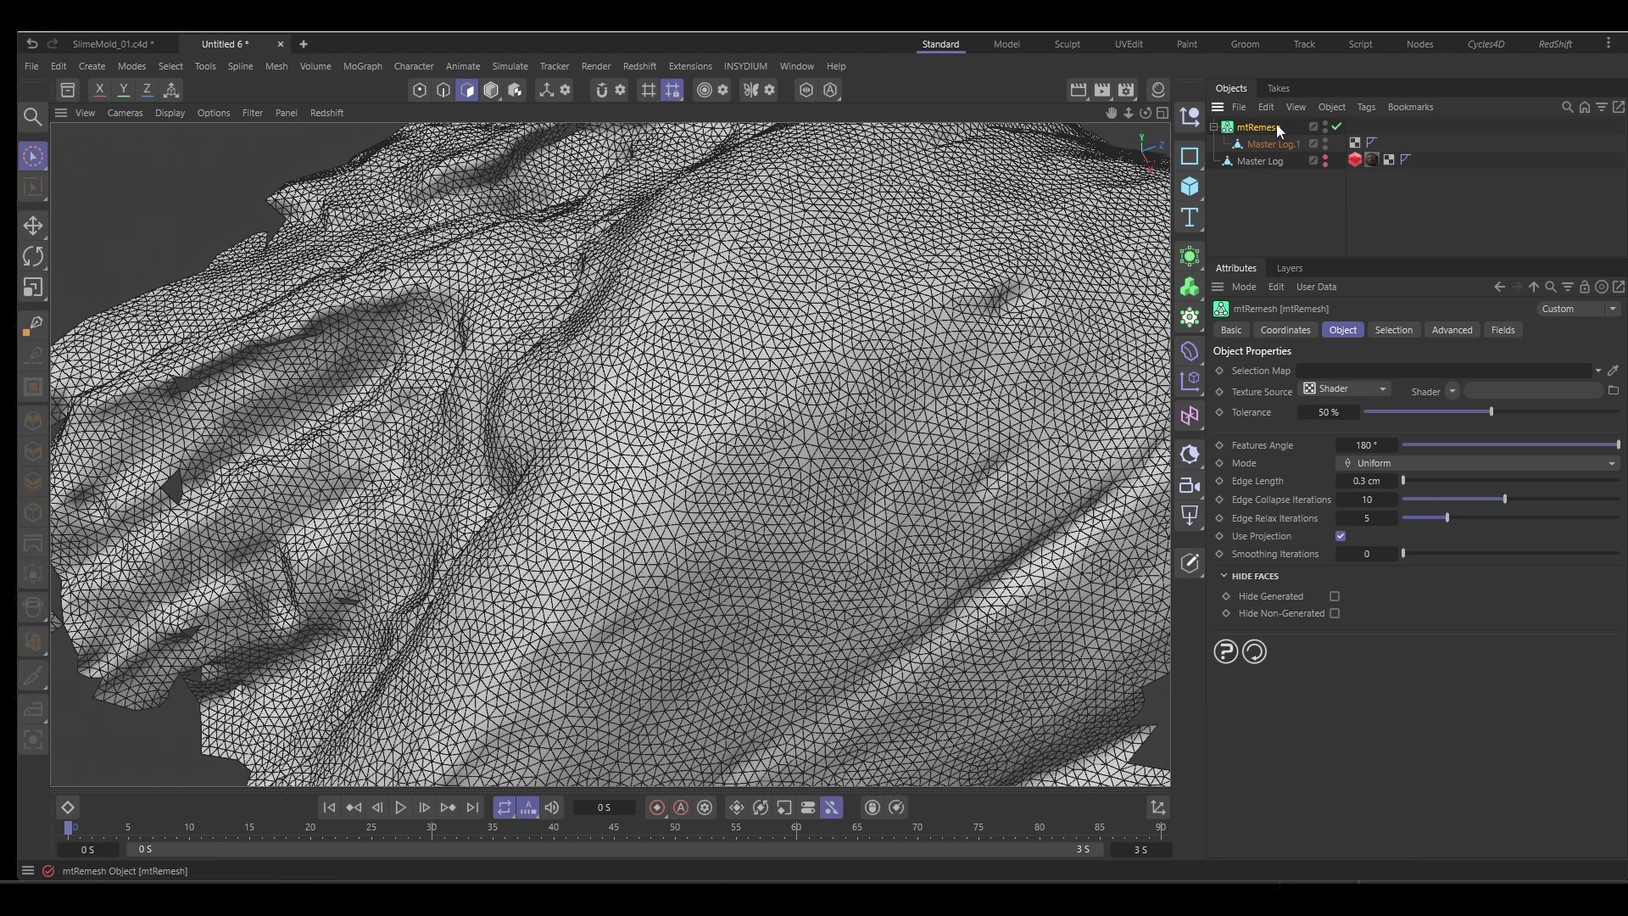
key("c")
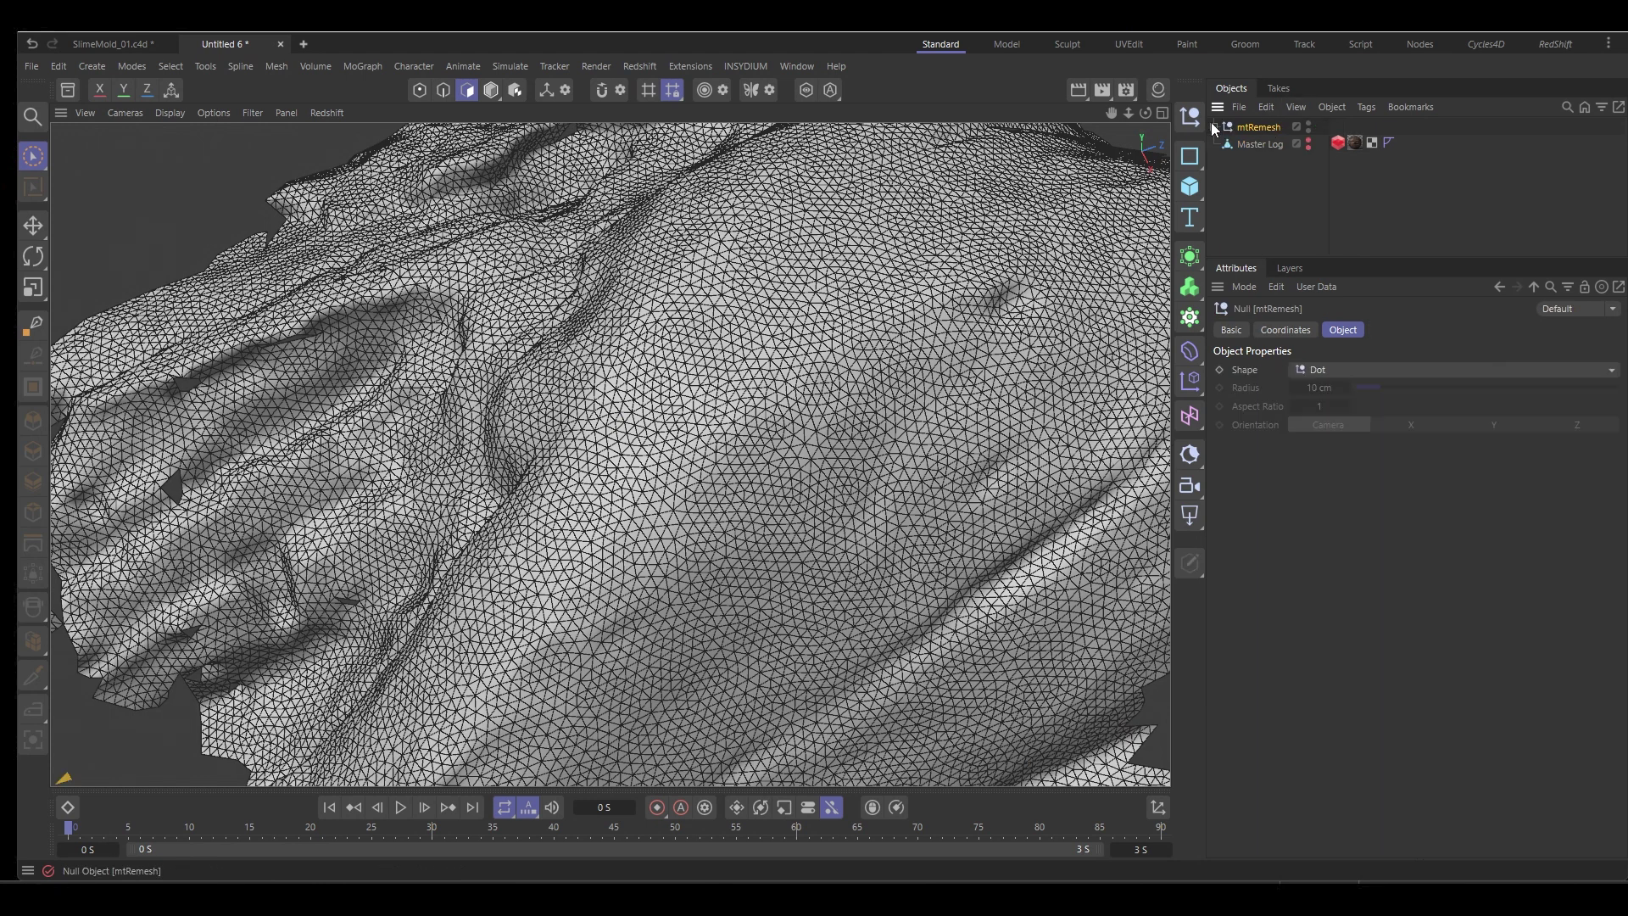
left_click(1215, 127)
left_click_drag(1255, 144, 1262, 122)
left_click(1254, 141)
key("Delete")
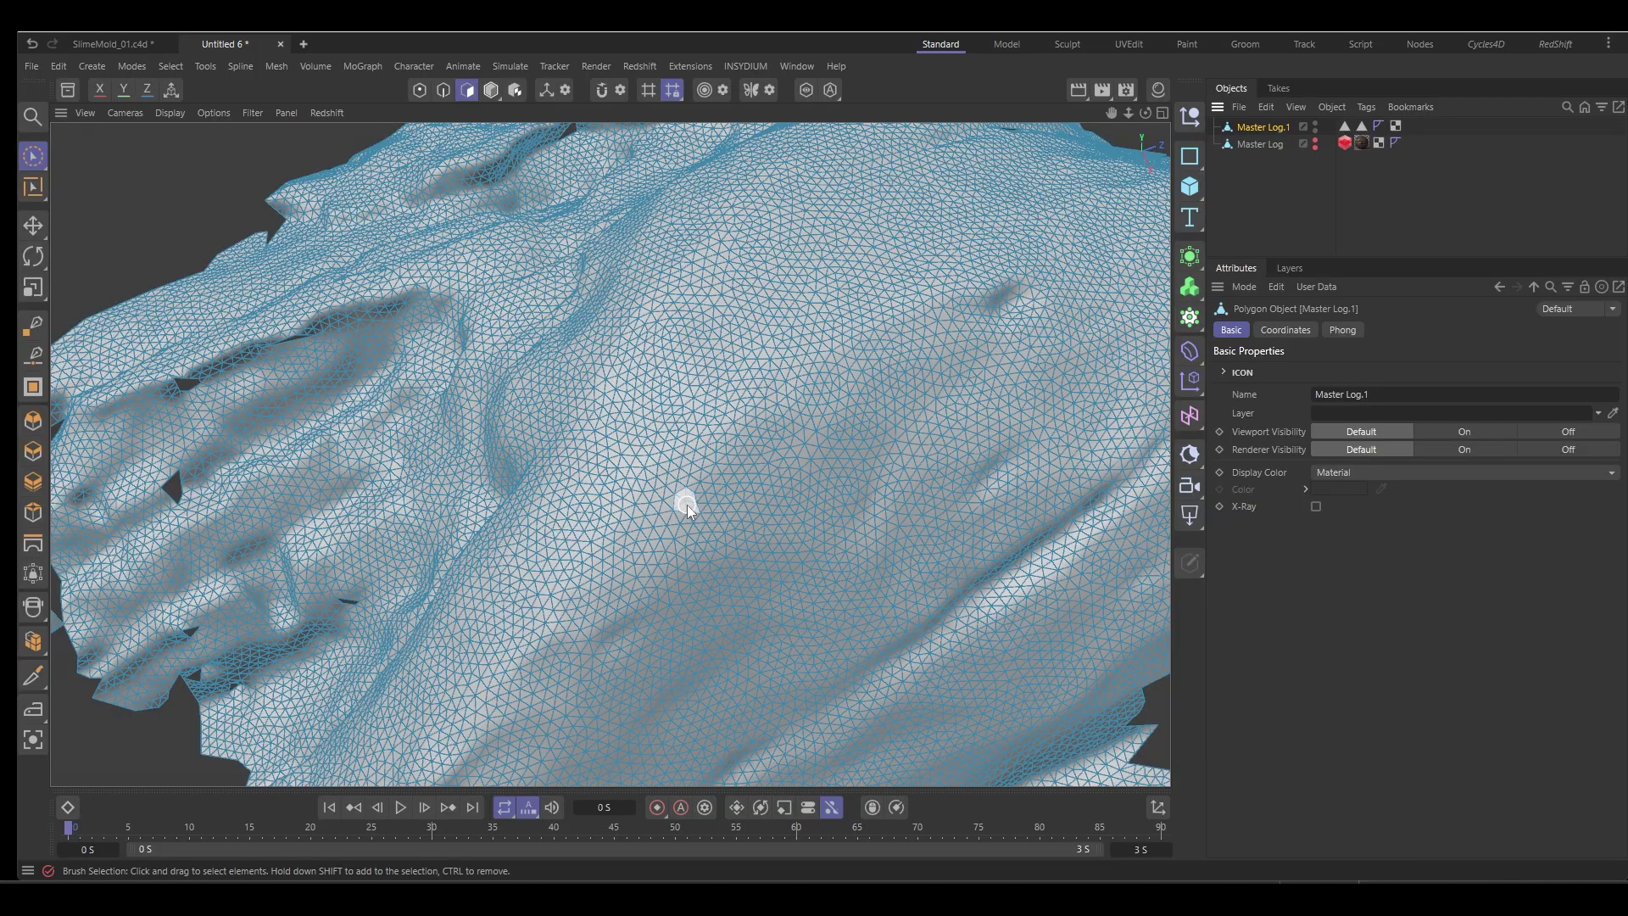
Select a single point of Master Log.1 in point mode, at the upper end of the central crevice
right_click_drag(687, 506, 556, 498, "alt")
left_click_drag(556, 498, 645, 495, "alt")
scroll(665, 461, "up", 10)
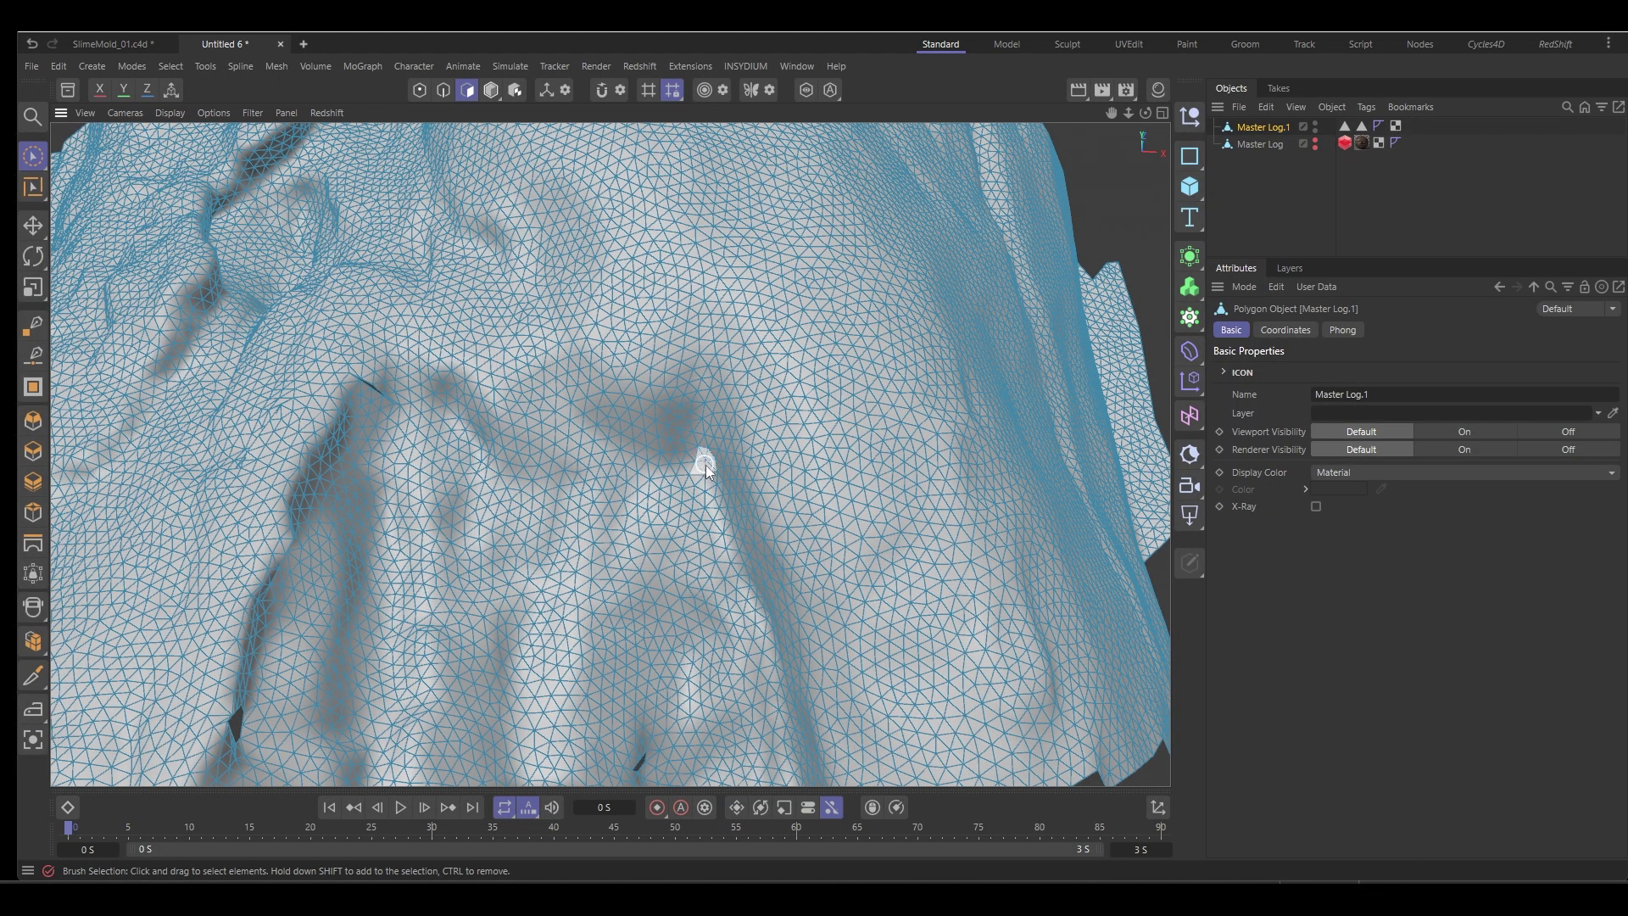
key("Return")
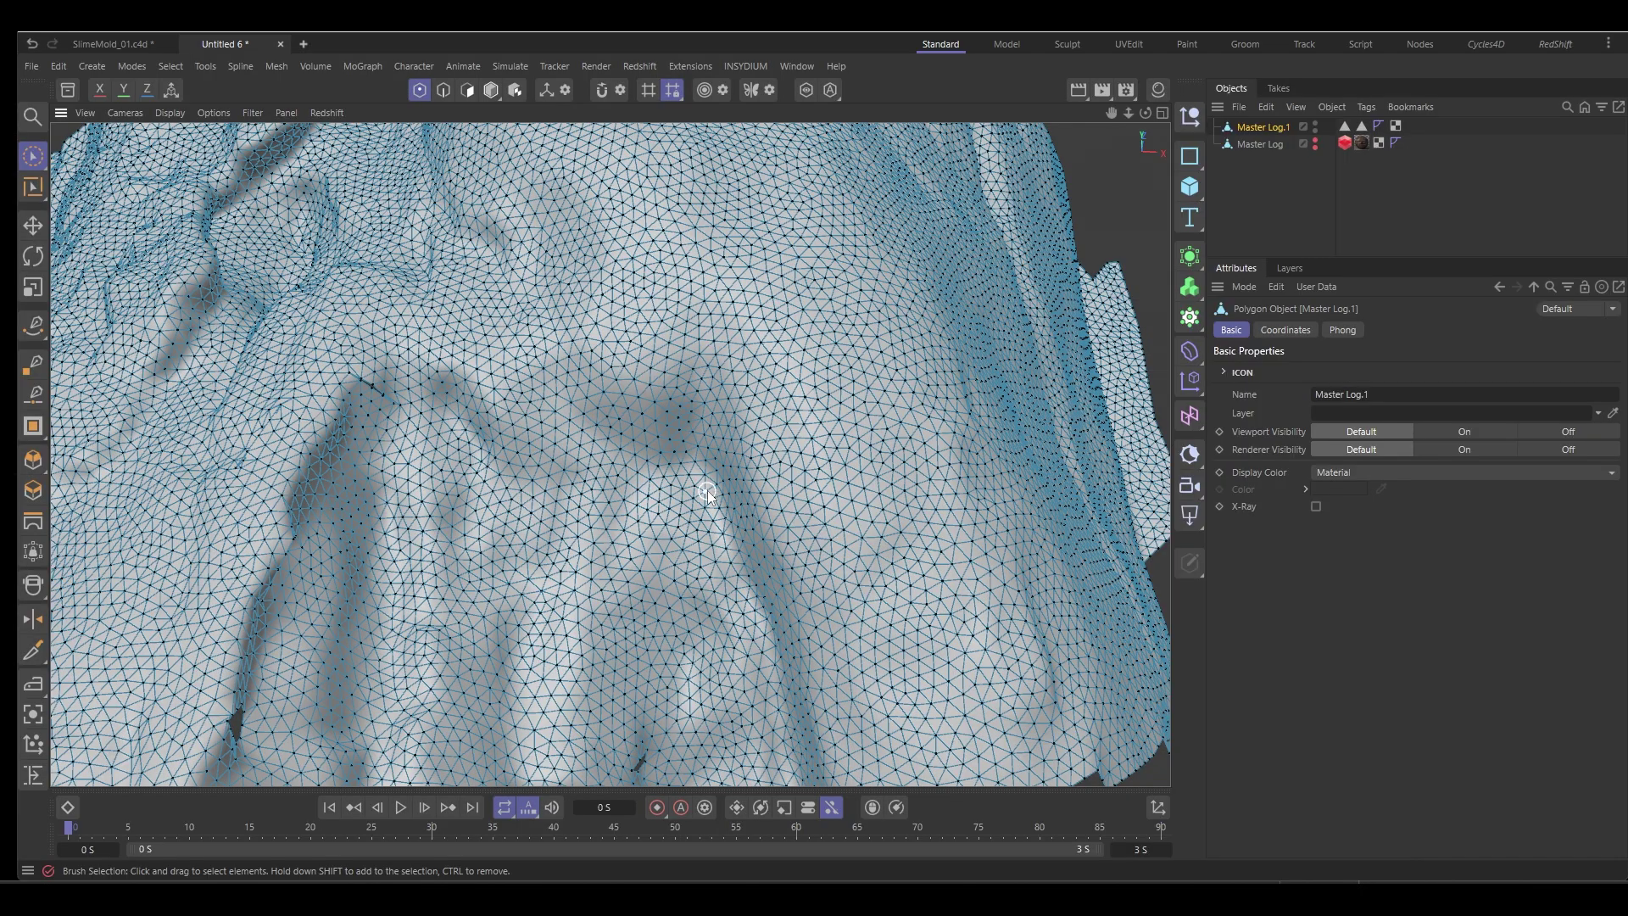
left_click(707, 463)
left_click_drag(764, 519, 844, 546, "alt")
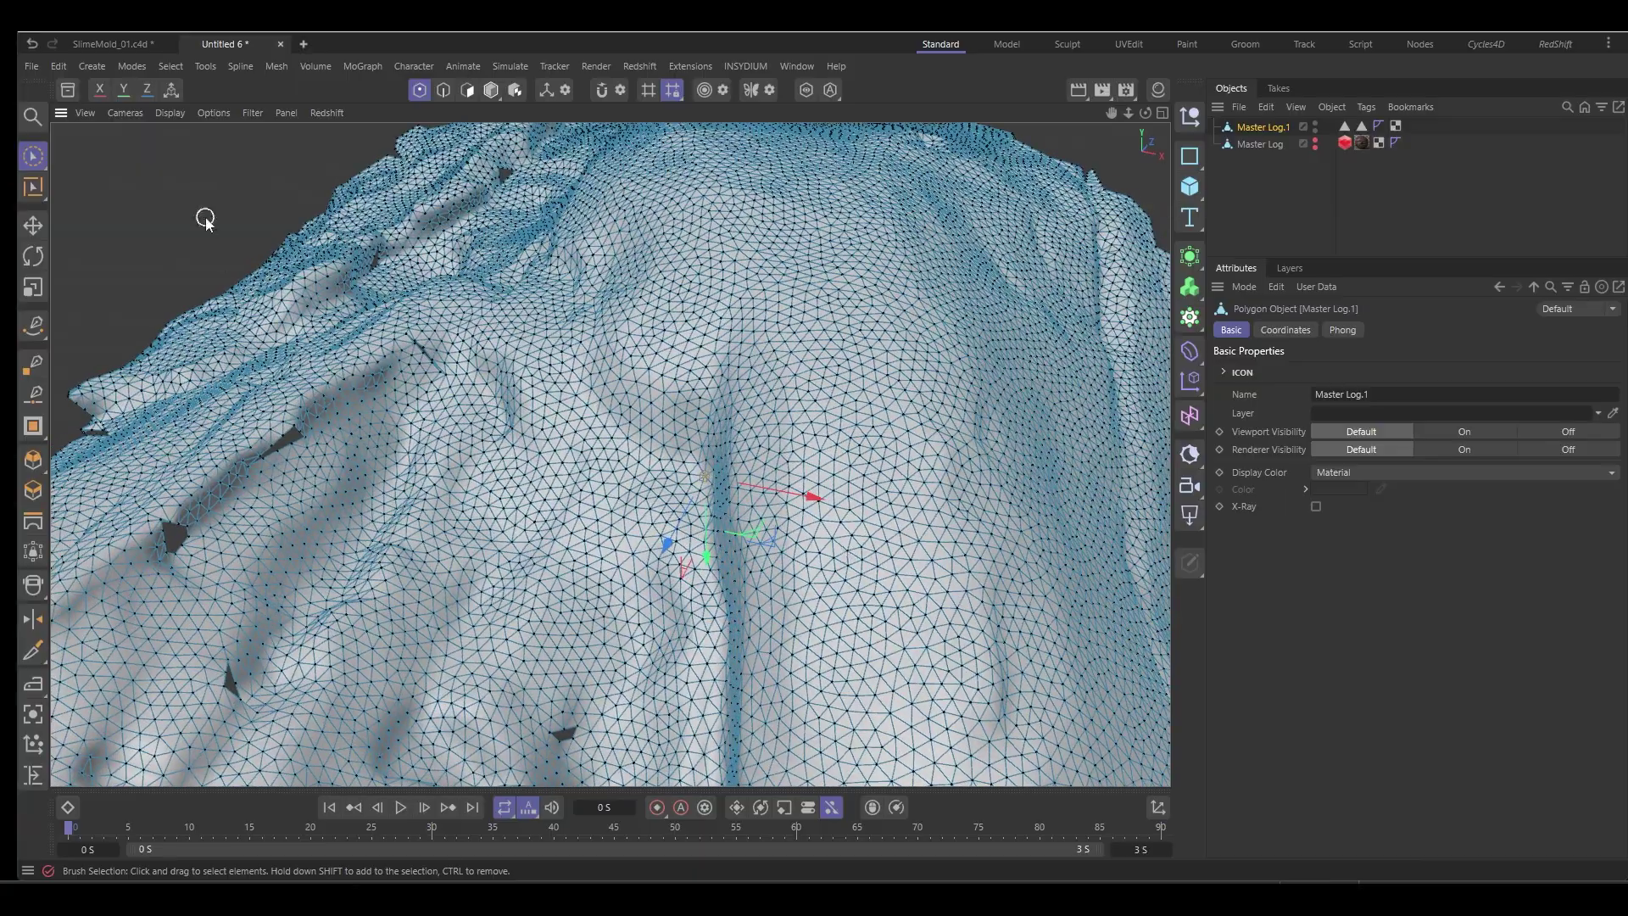
Store the selected point of Master Log.1 as a point selection
left_click(177, 68)
left_click(297, 666)
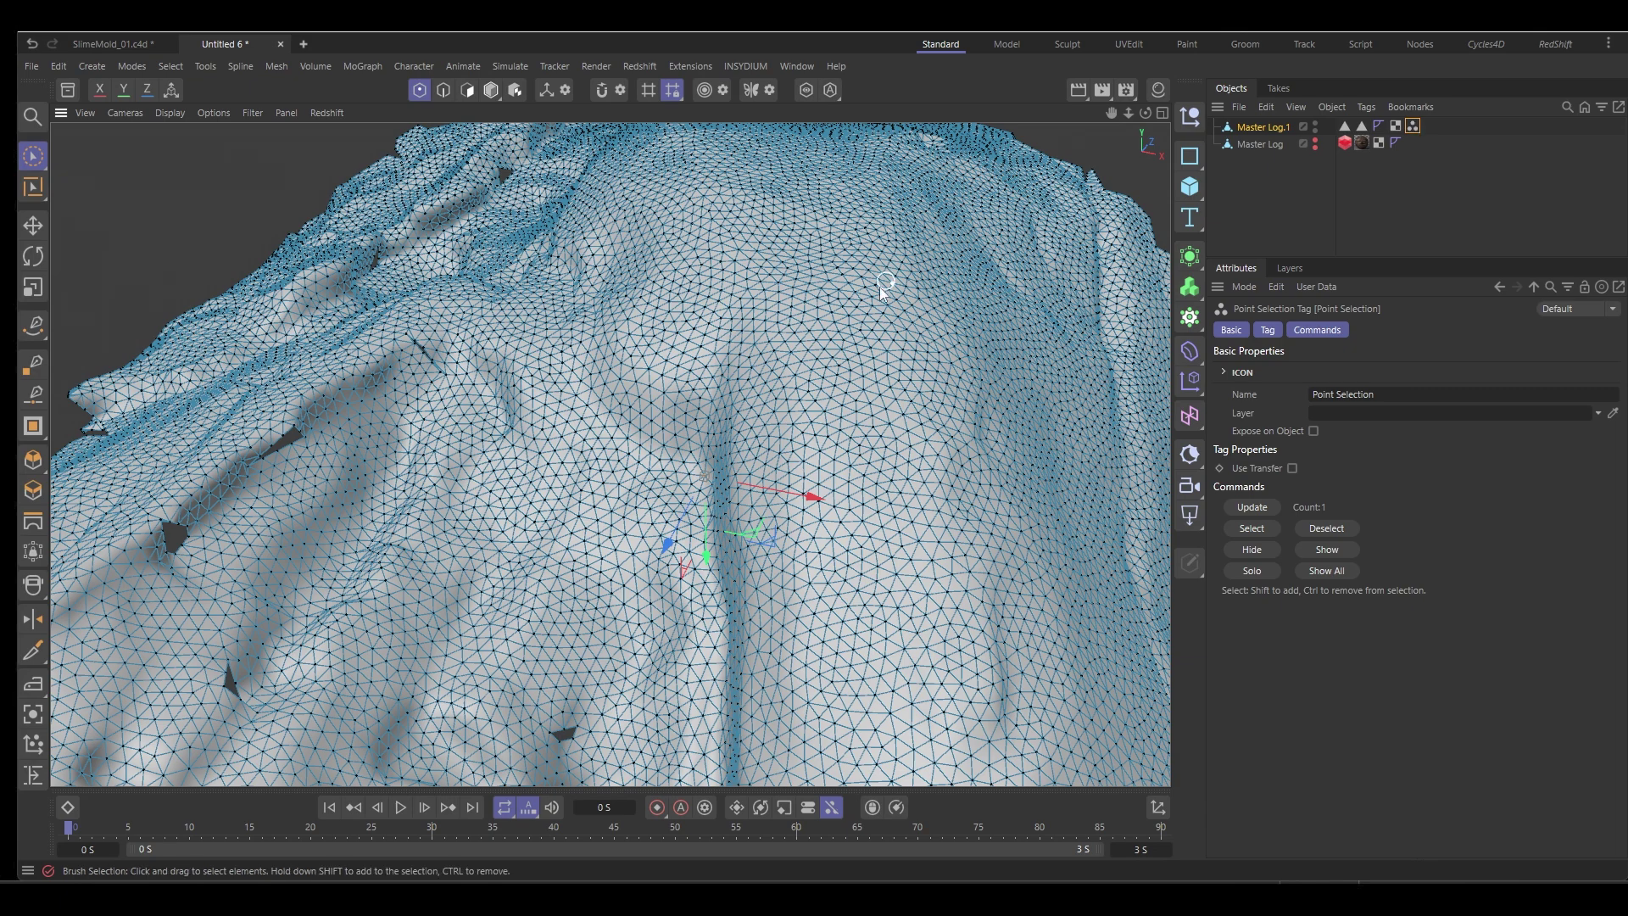
Hide Master Log.1 and turn the original Master Log's visibility back on
right_click_drag(817, 395, 730, 451, "alt")
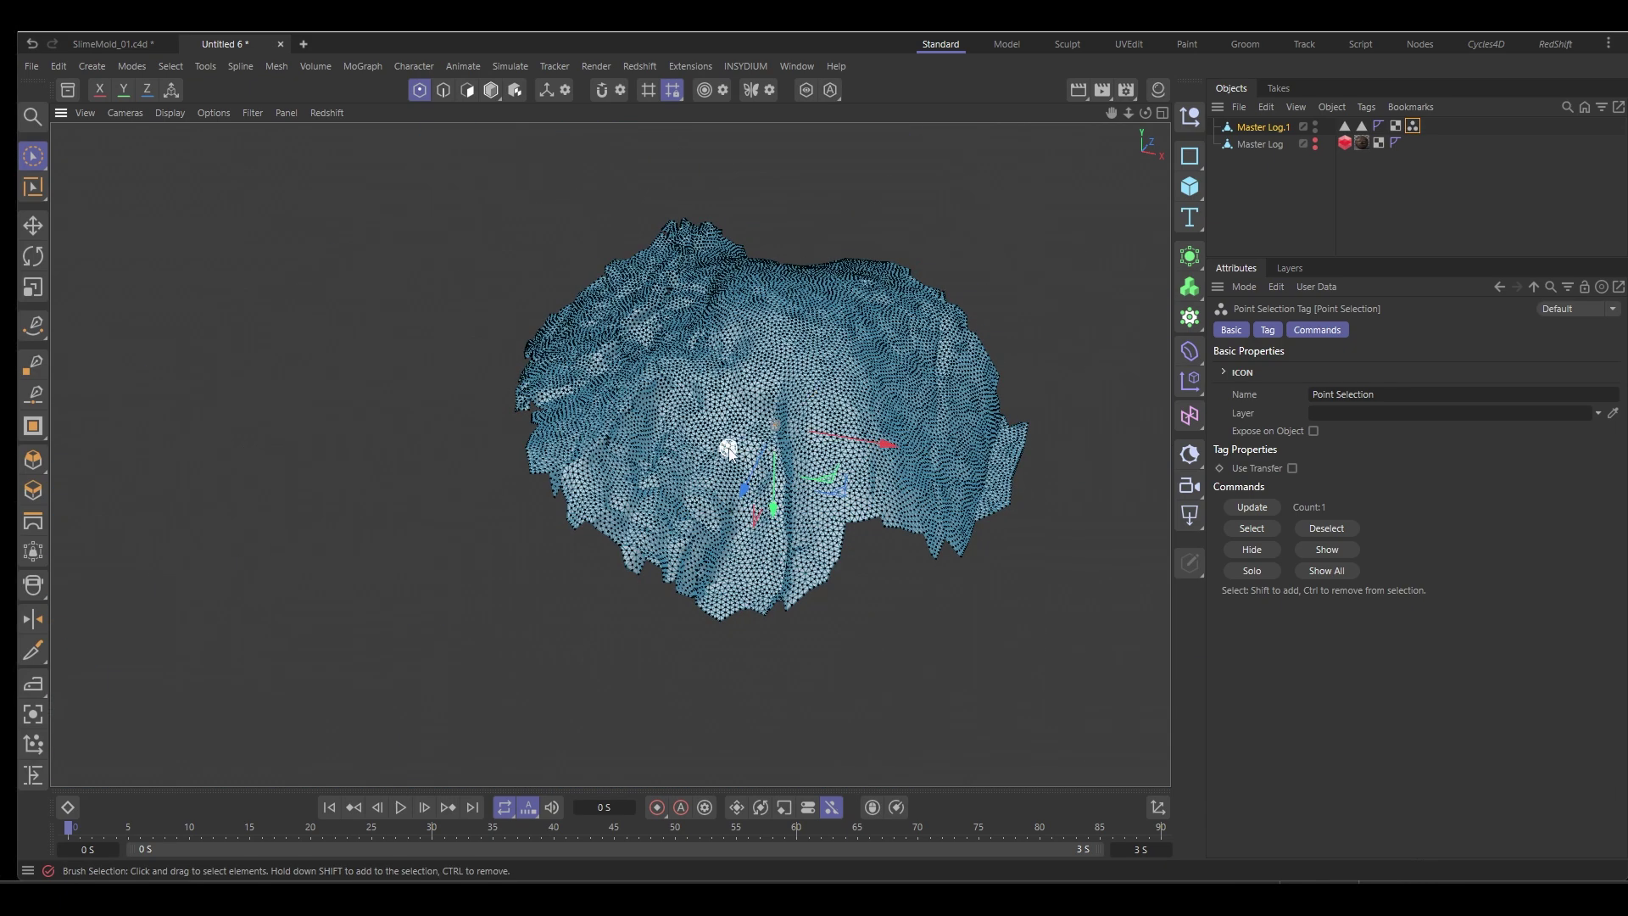
left_click_drag(730, 450, 989, 418, "alt")
left_click(1249, 185)
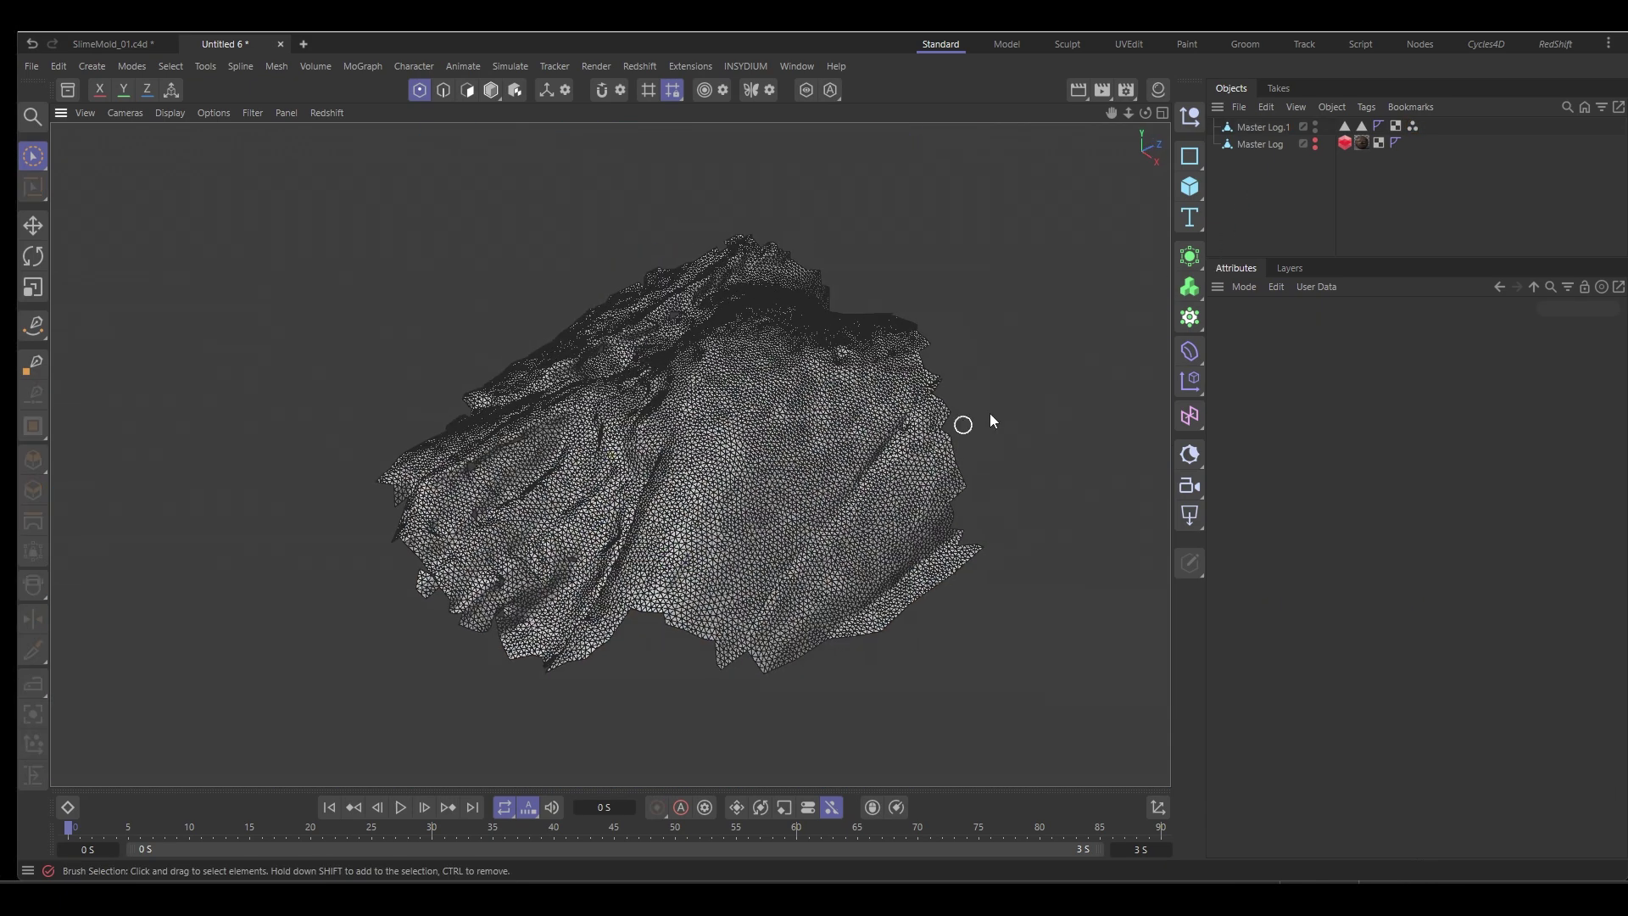
left_click(1315, 126)
left_click(1315, 143)
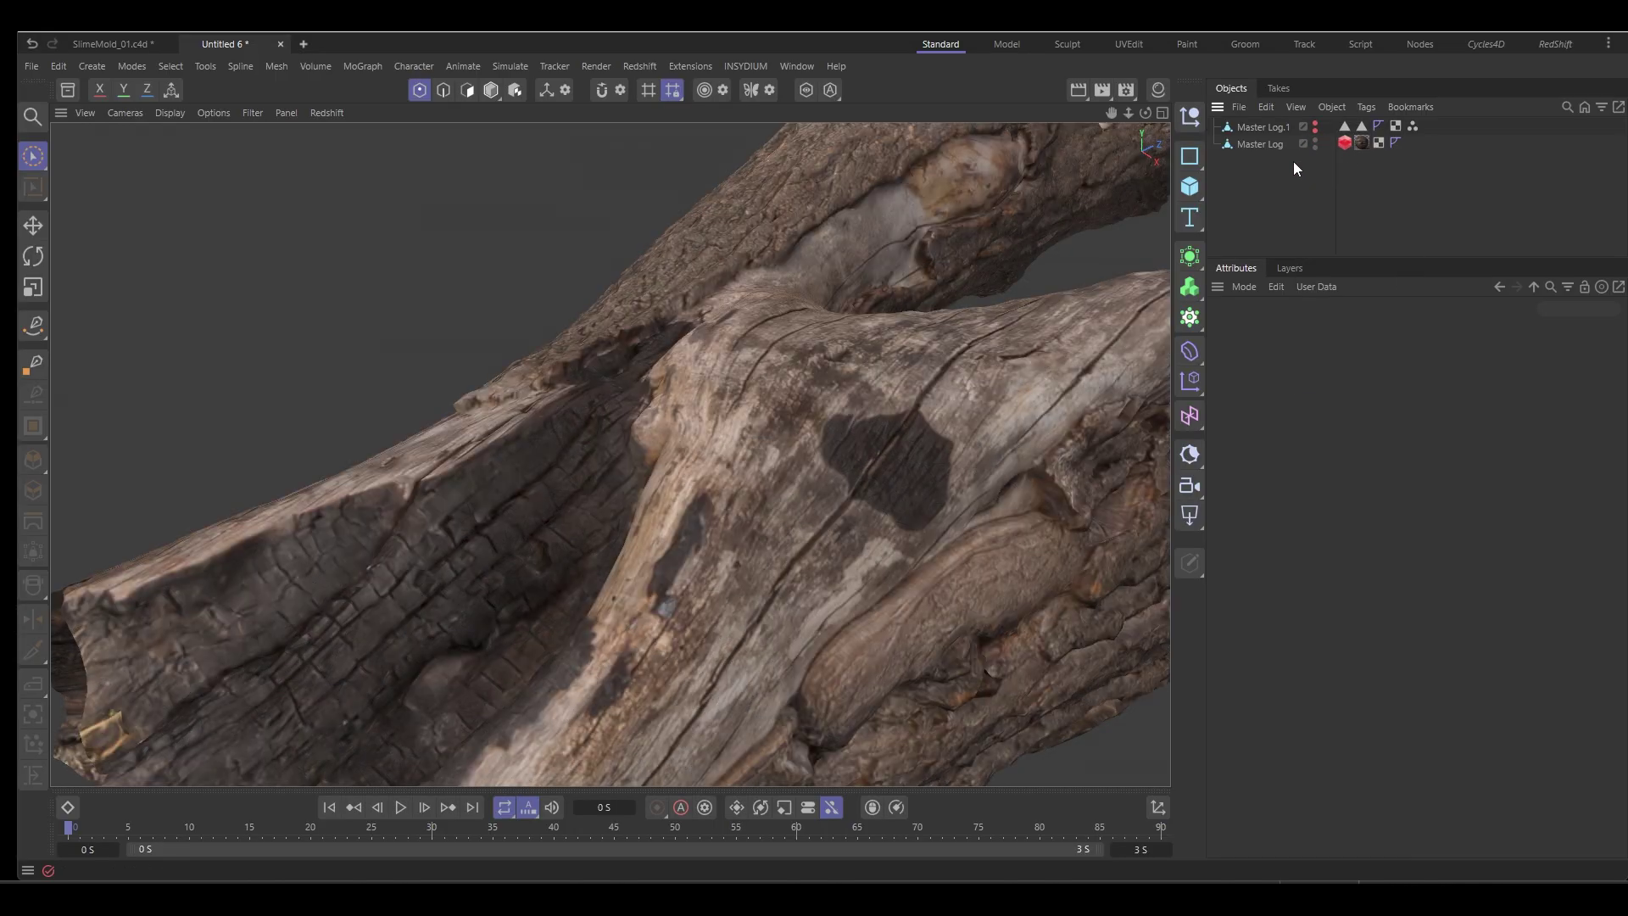
Add an mtShortestPath object from the INSYDIUM MeshTools and make Master Log.1 its child
left_click_drag(712, 462, 614, 429, "alt")
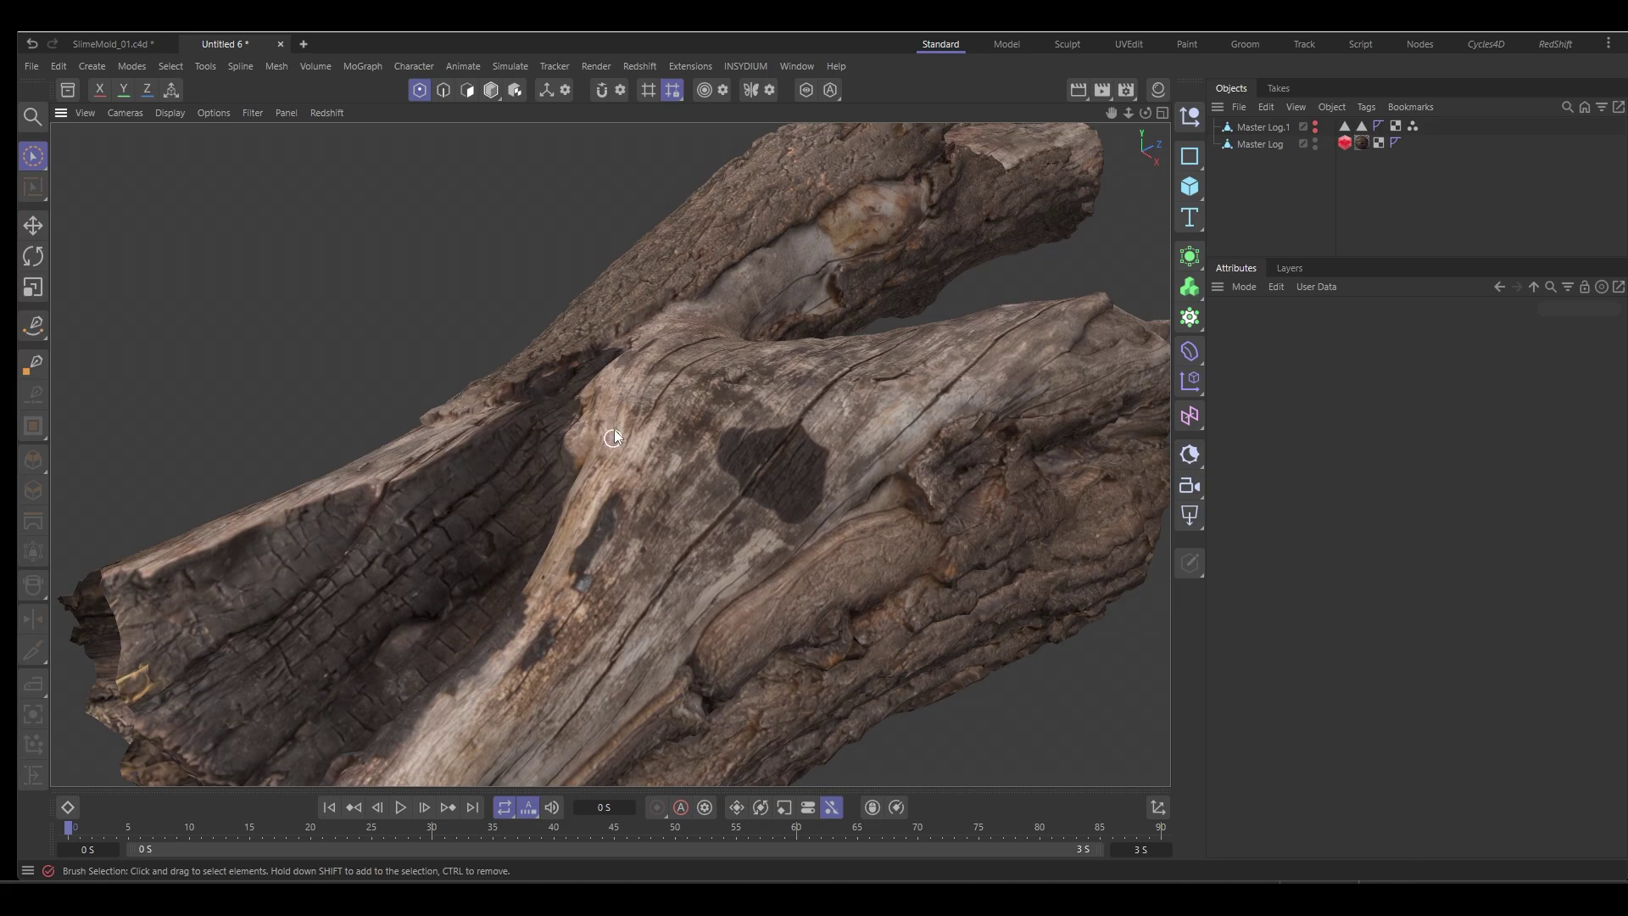
left_click(736, 65)
mouse_move(791, 179)
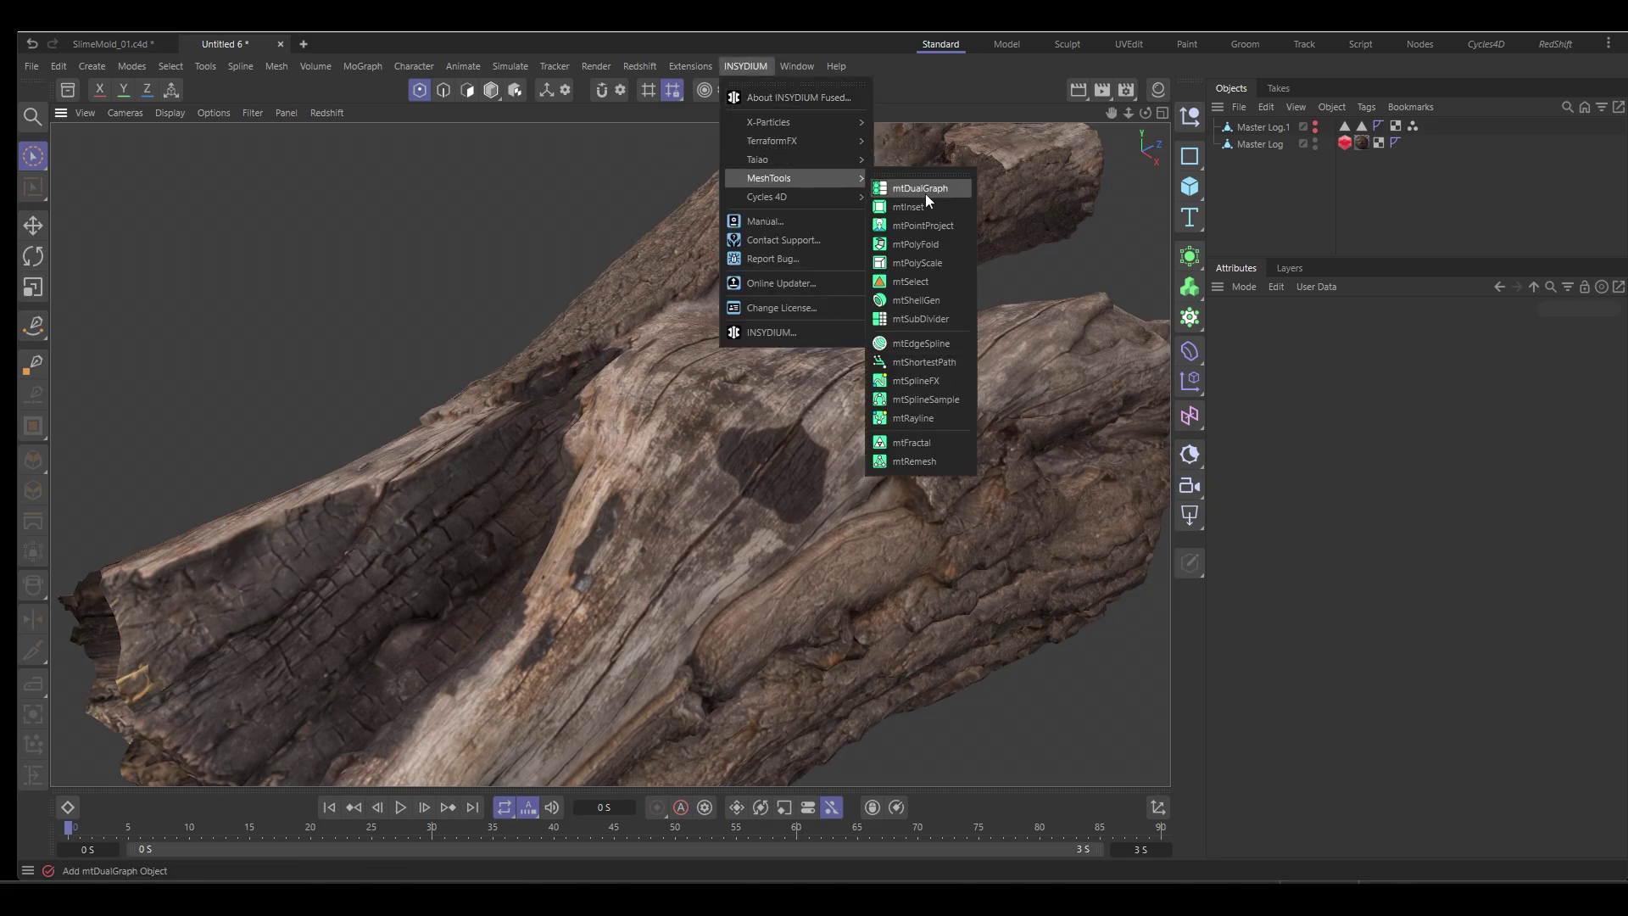
left_click(941, 365)
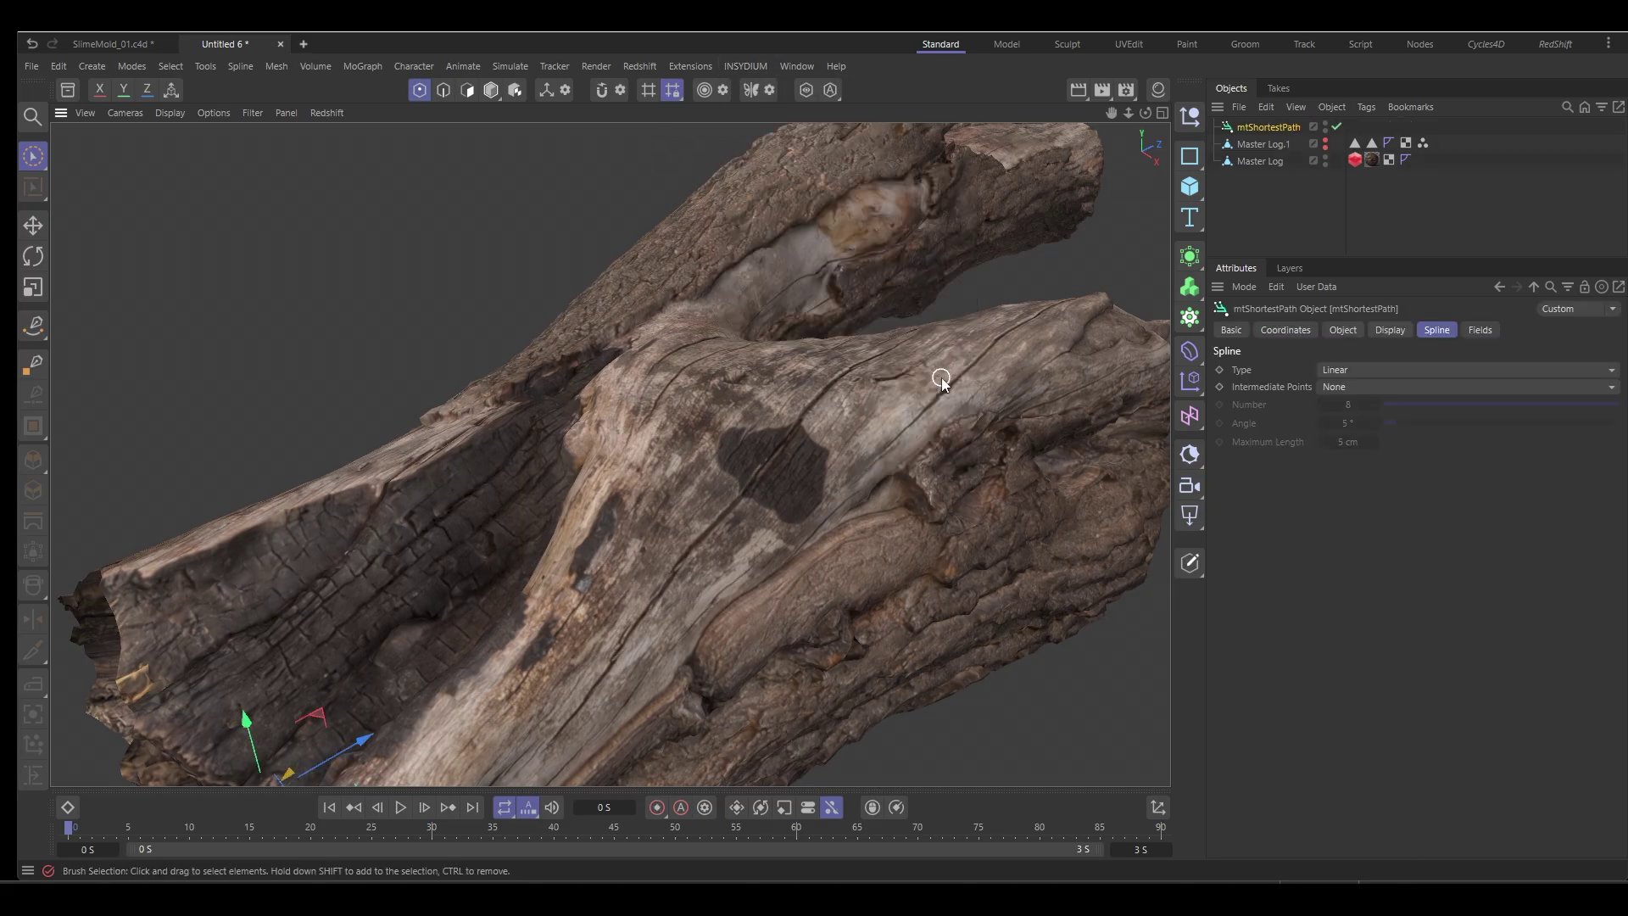
left_click(1345, 330)
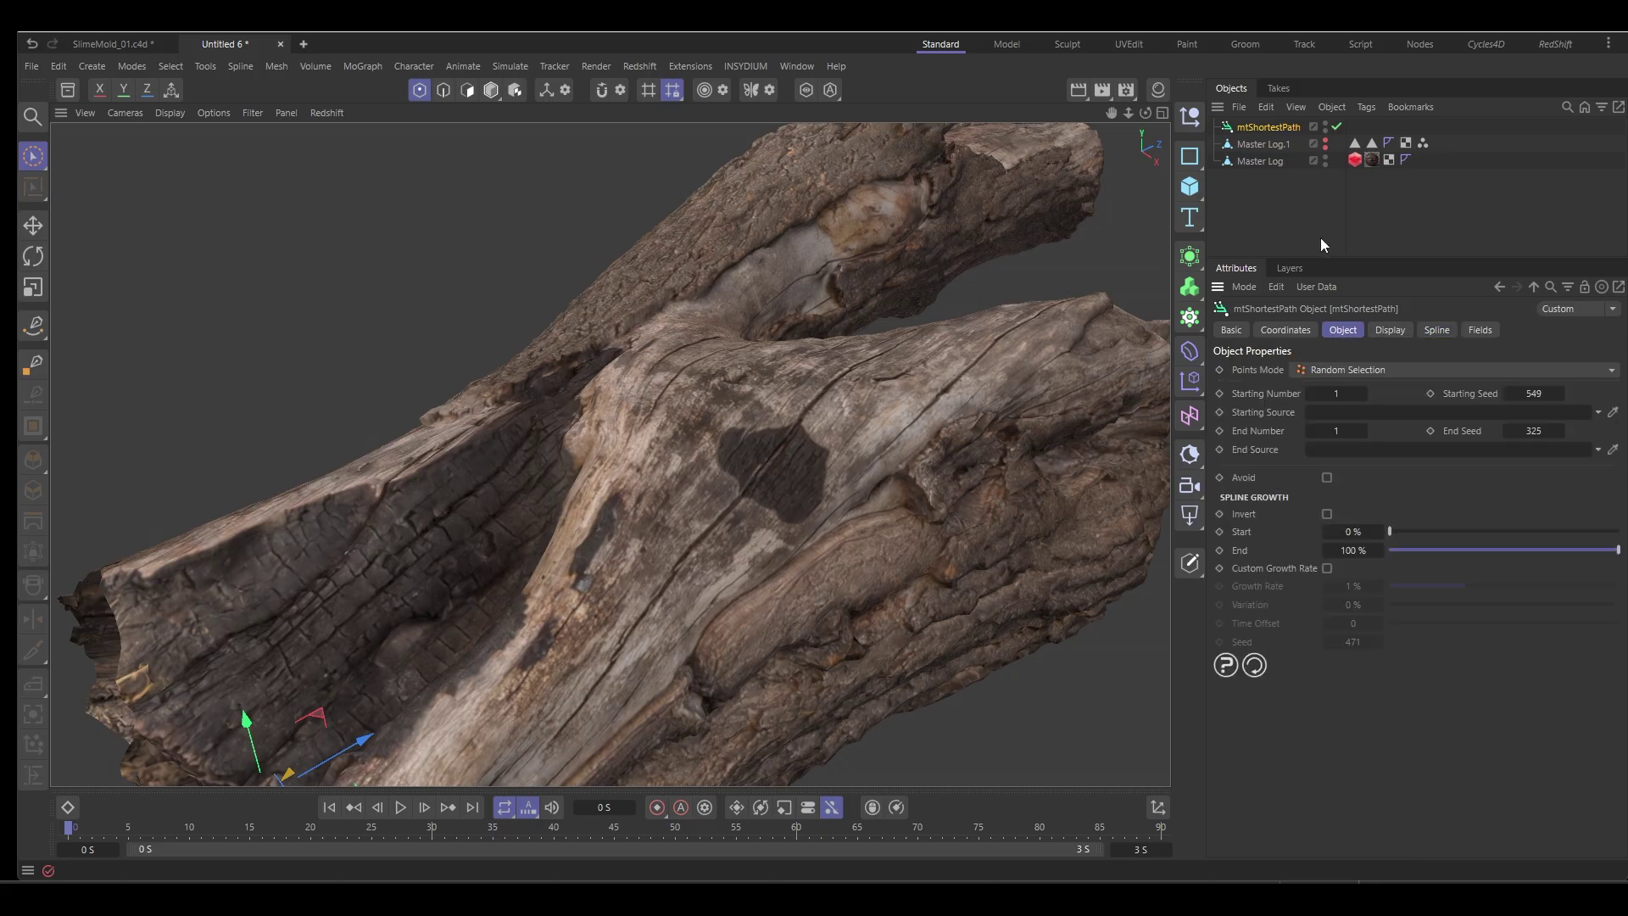
left_click_drag(1256, 144, 1276, 129)
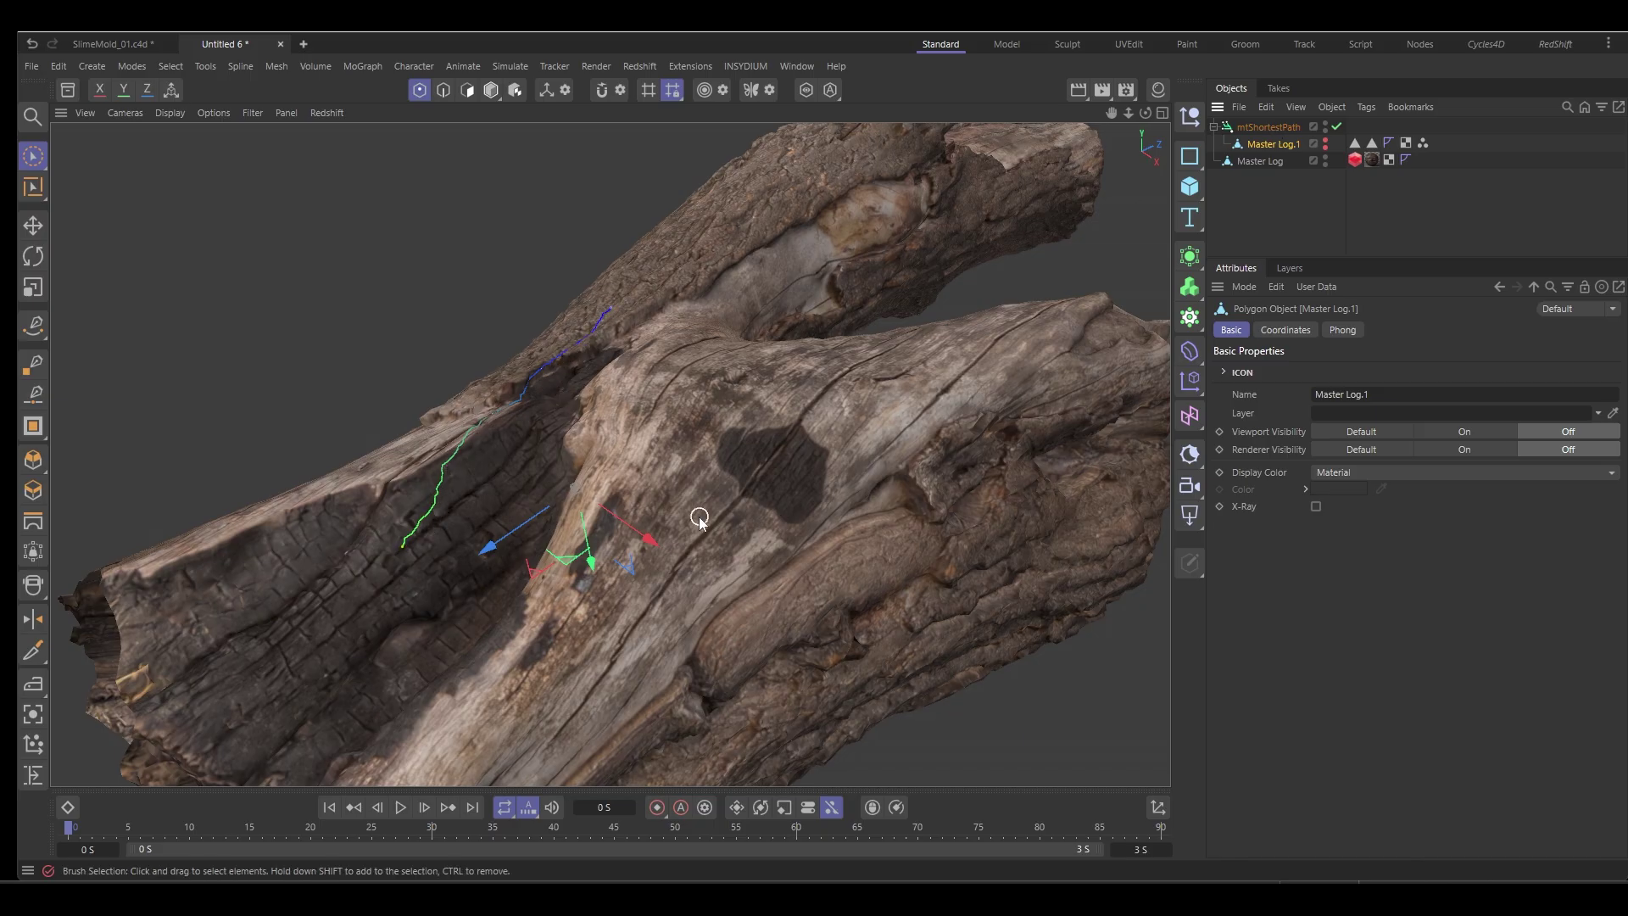
Assign the point selection of Master Log.1 as the starting source of mtShortestPath
mouse_move(698, 520)
left_mouse_down("alt")
mouse_move(734, 559)
mouse_move(791, 544)
mouse_move(697, 544)
left_mouse_up("alt")
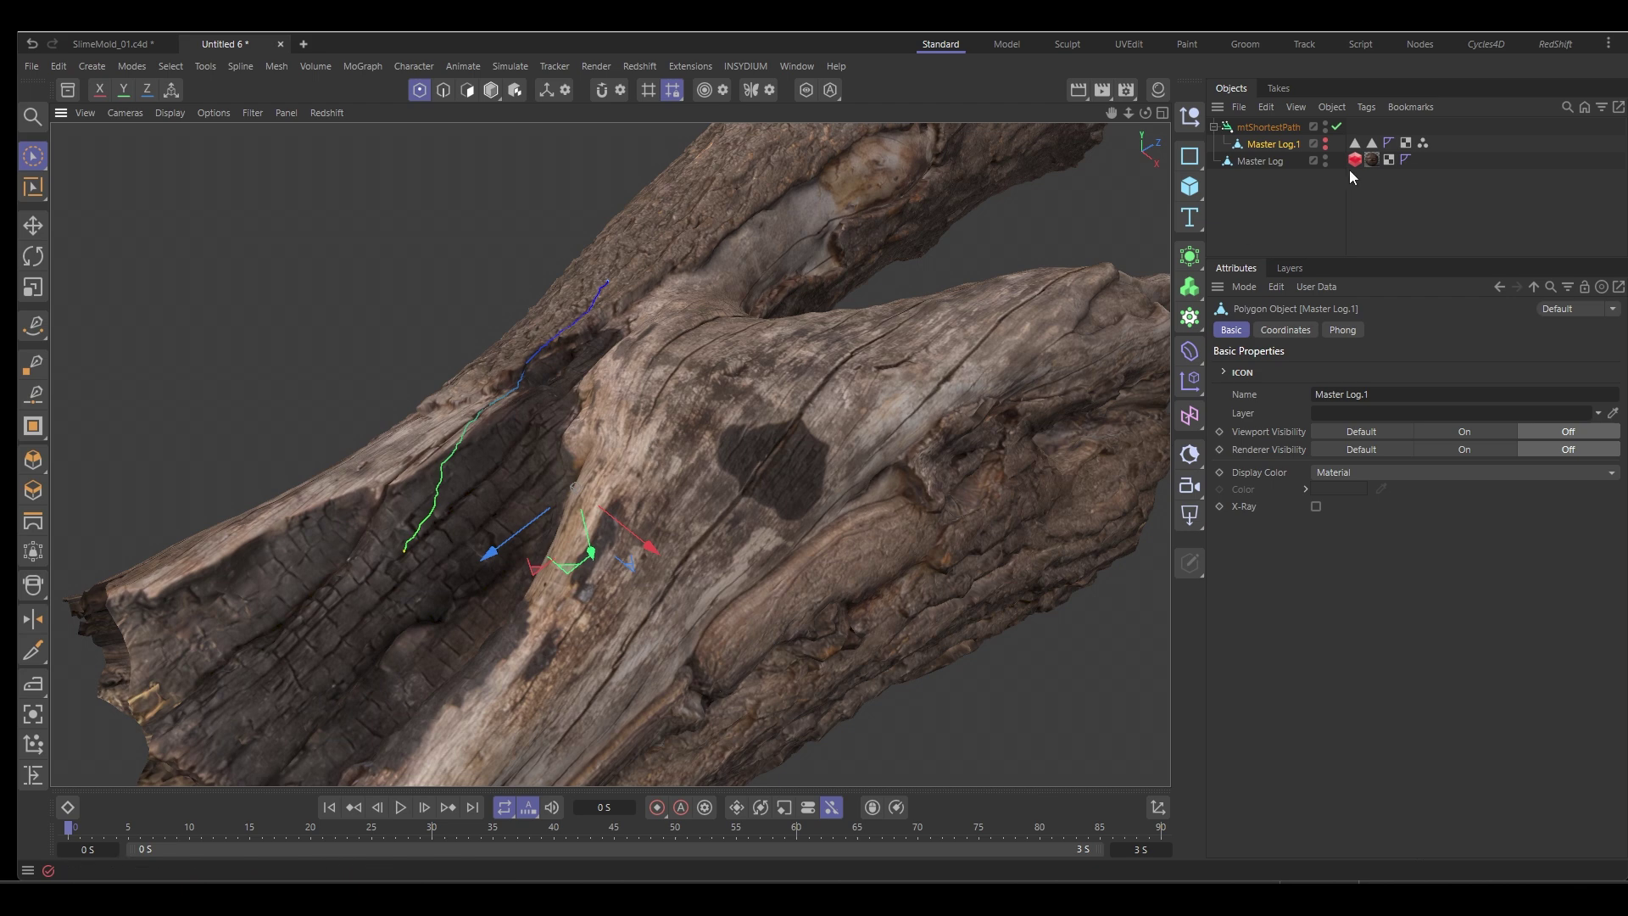
left_click(1272, 128)
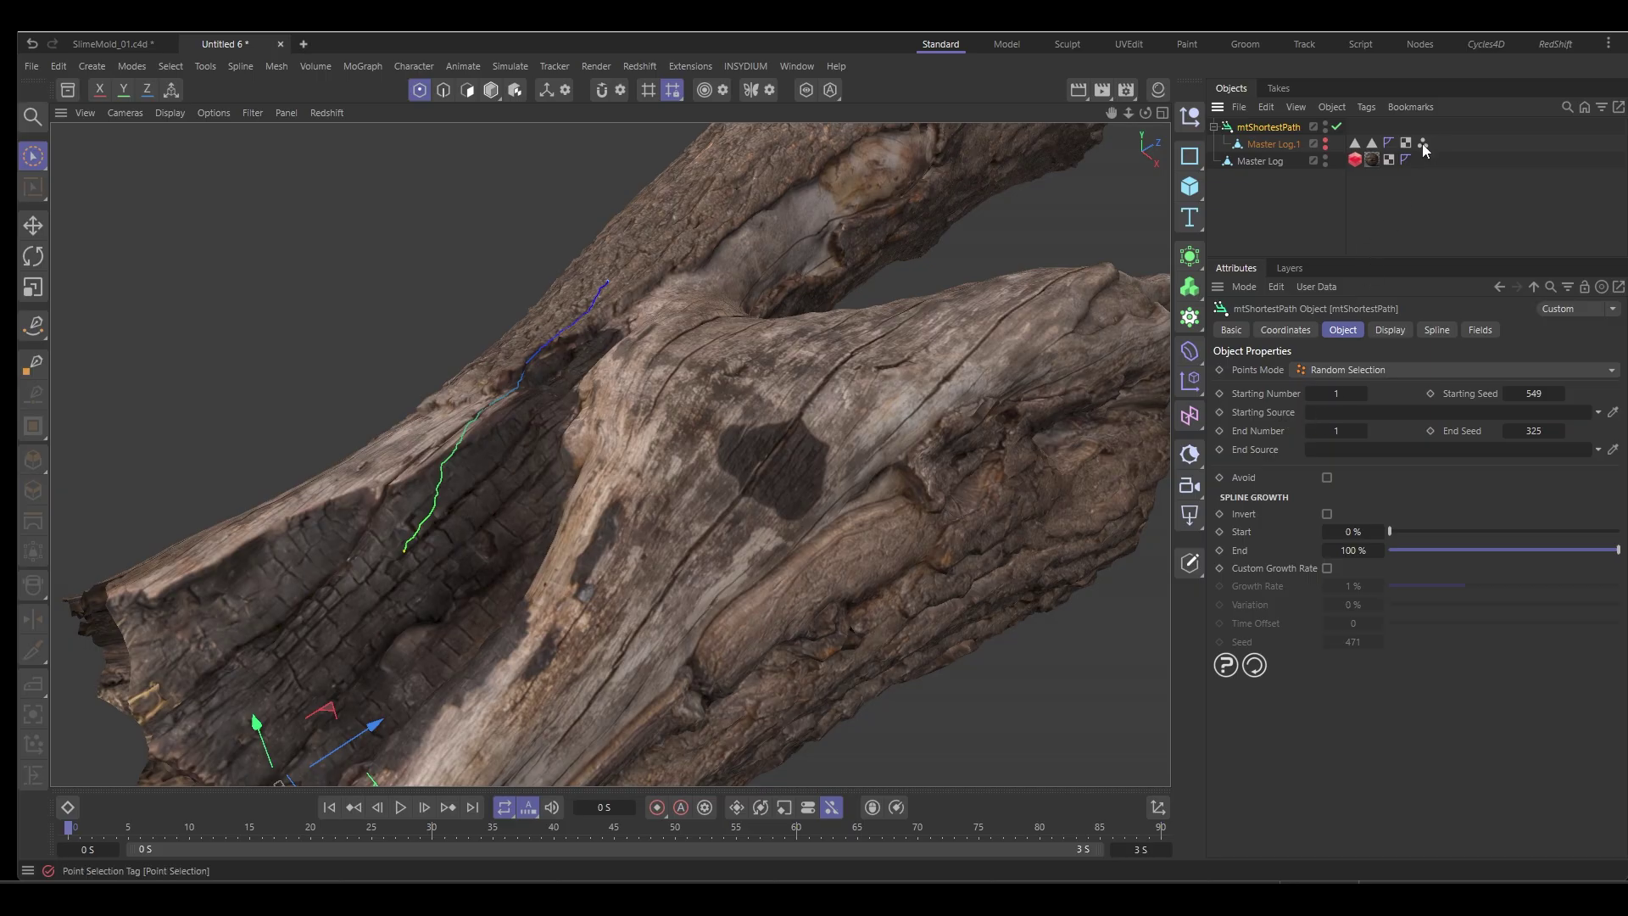
left_click_drag(1424, 150, 1336, 421)
Set the end number of mtShortestPath to 800
left_click_drag(622, 448, 806, 435, "alt")
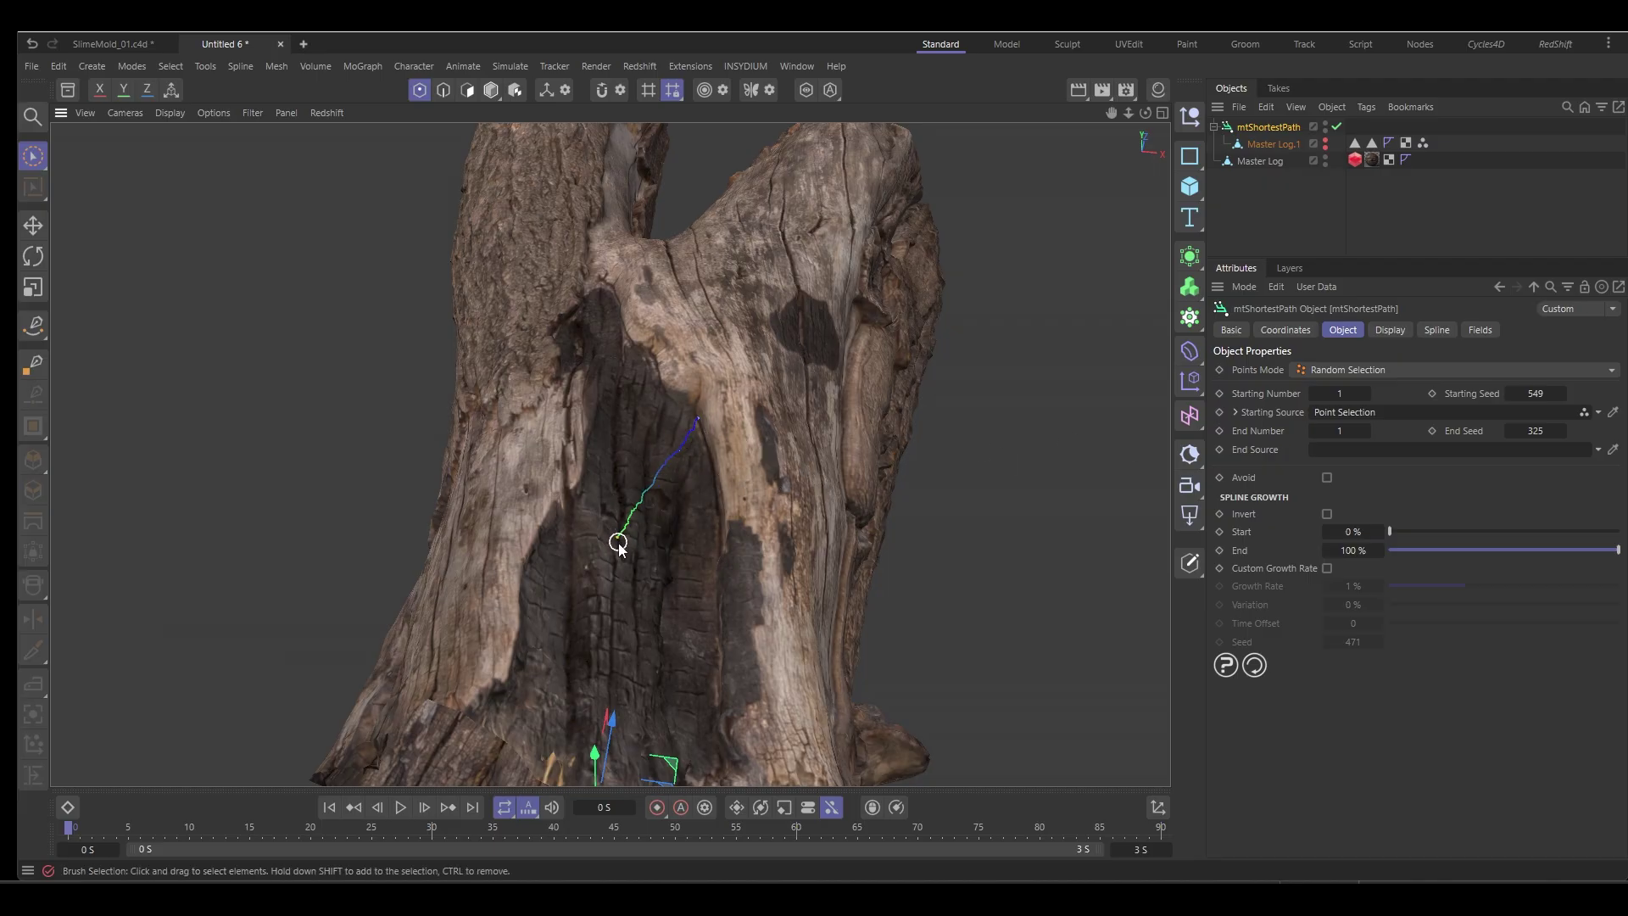
left_click(1341, 430)
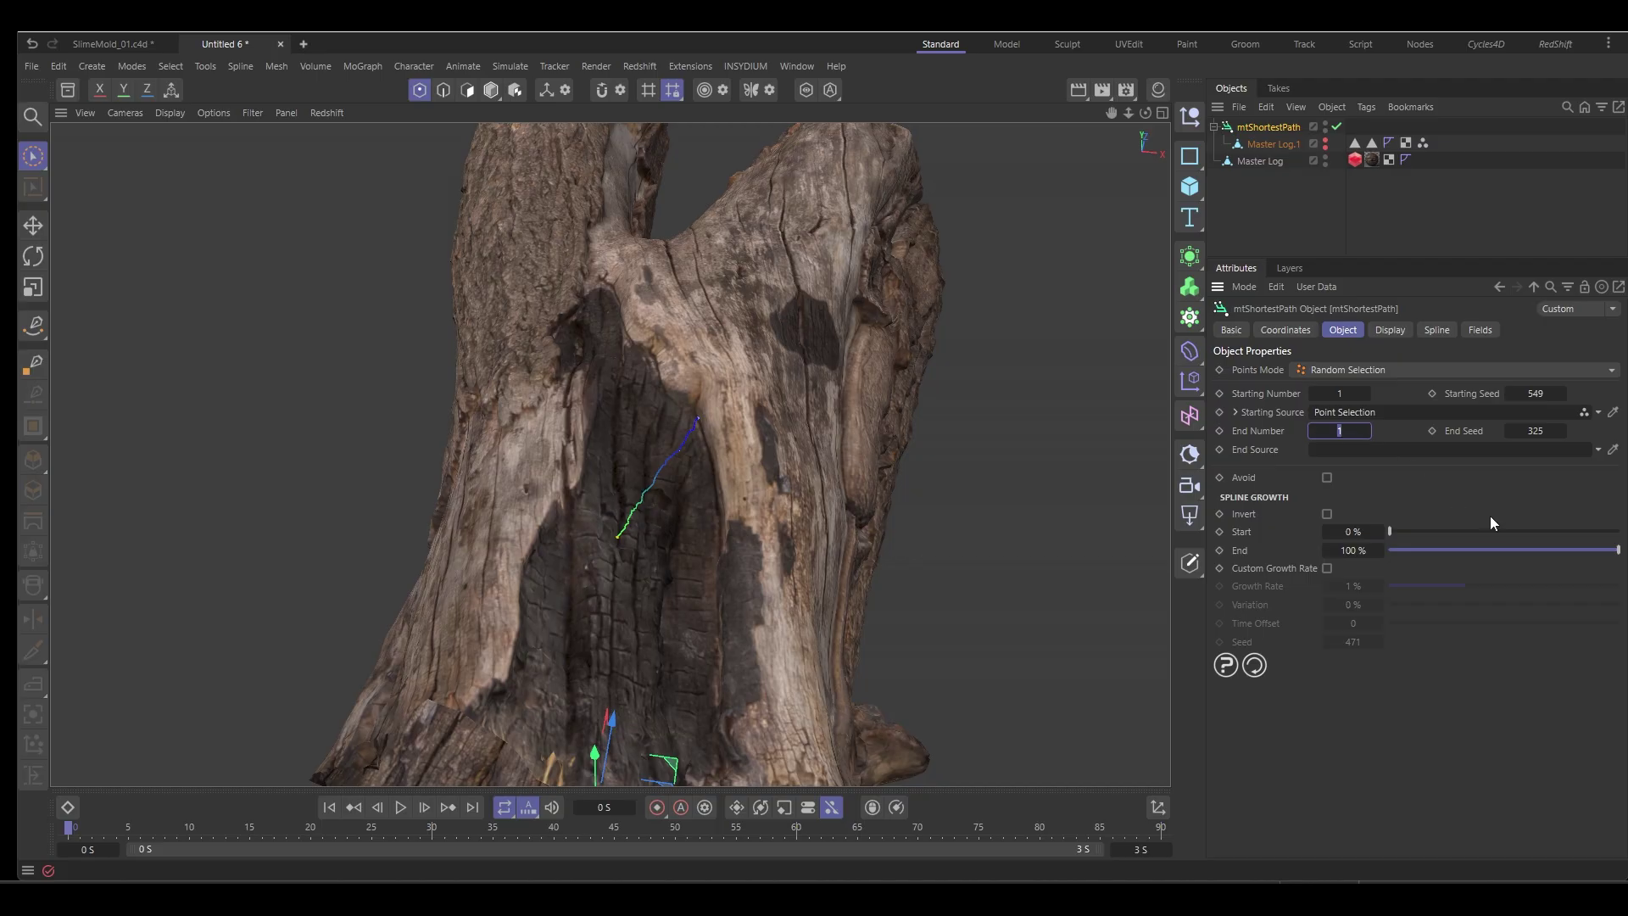
type("800")
key("Return")
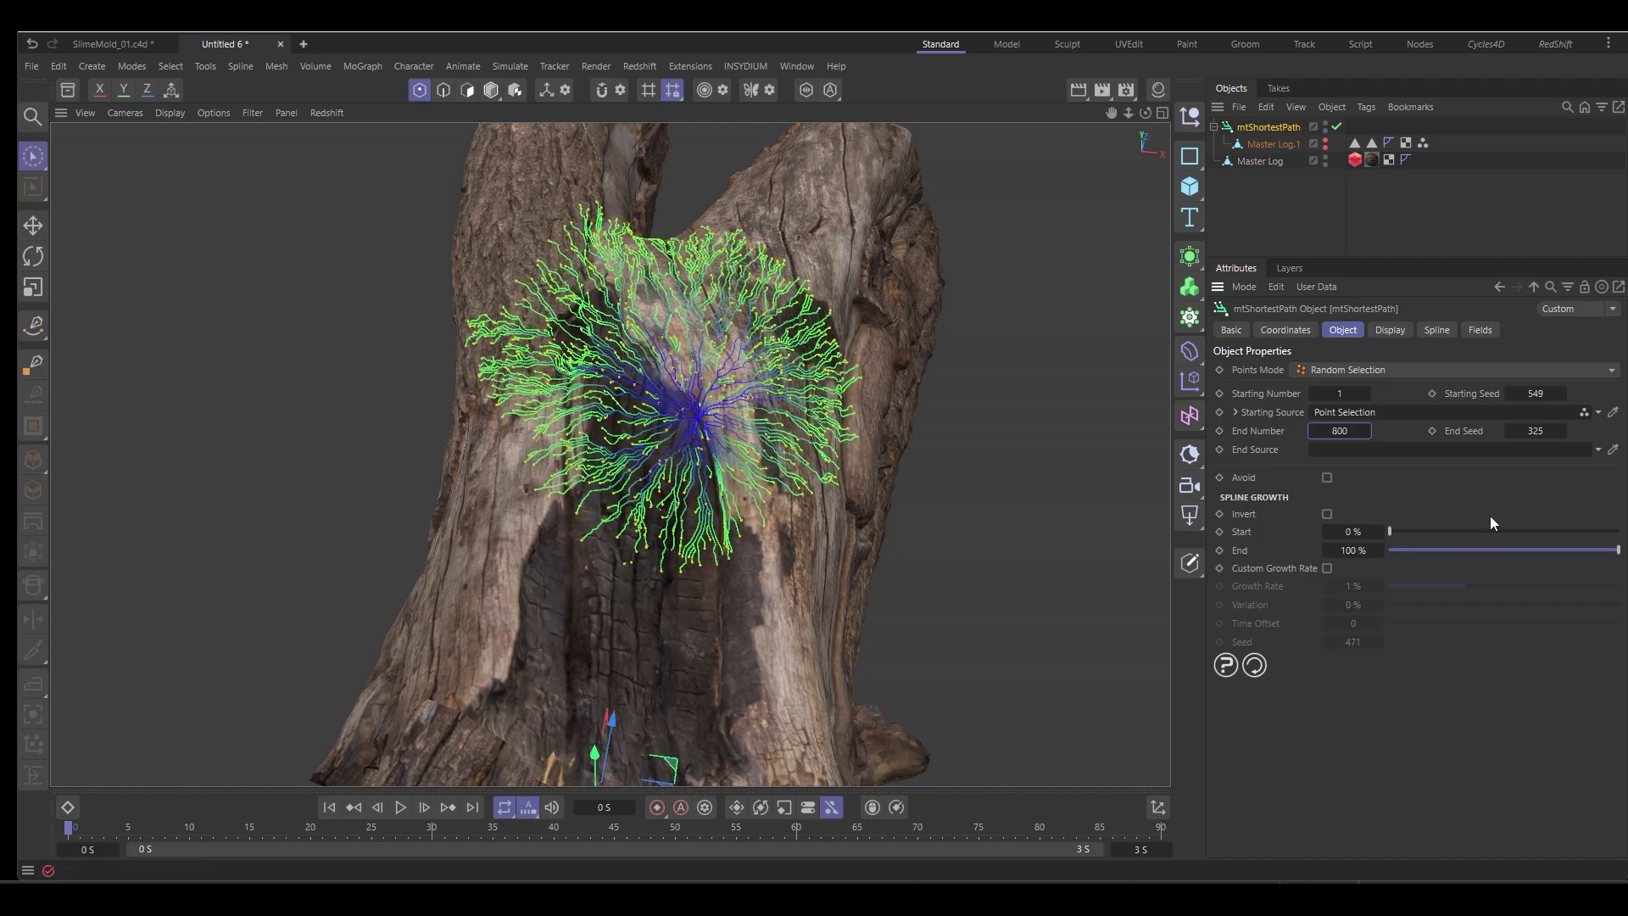
Try an end number of 5000 on mtShortestPath and scrub the spline growth's End value back to 100%
mouse_move(929, 441)
left_mouse_down("alt")
mouse_move(908, 472)
mouse_move(835, 466)
mouse_move(958, 519)
left_mouse_up("alt")
middle_click_drag(957, 519, 779, 498, "alt")
right_click_drag(664, 477, 705, 476, "alt")
left_click_drag(748, 475, 790, 556, "alt")
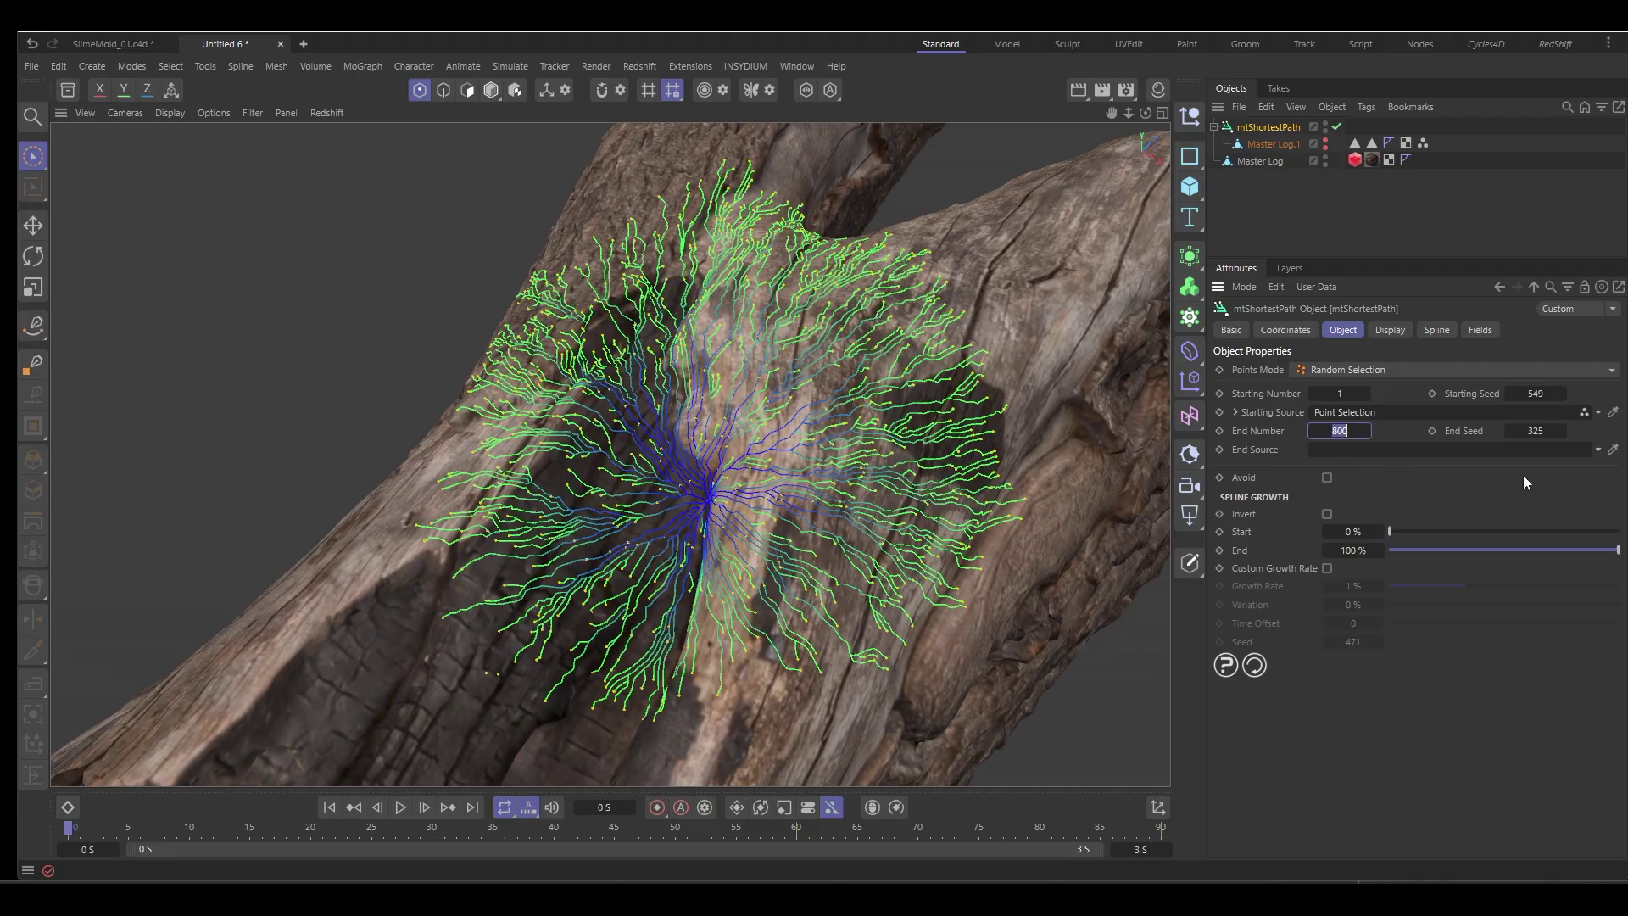
type("5000")
key("Return")
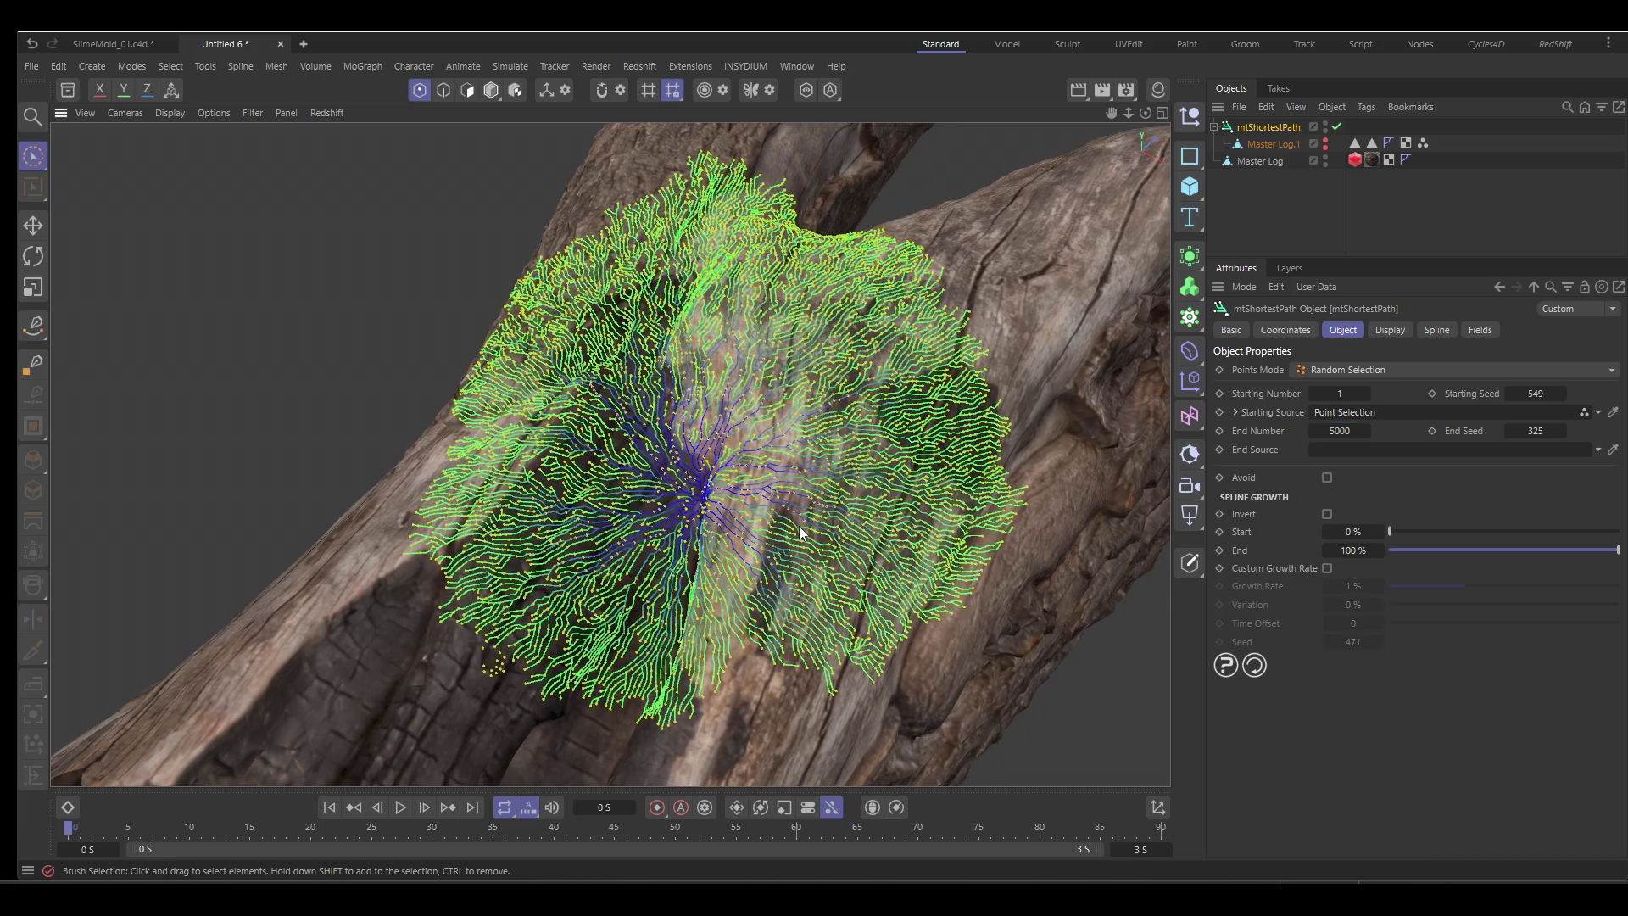
mouse_move(799, 522)
left_mouse_down("alt")
mouse_move(763, 485)
mouse_move(787, 510)
left_mouse_up("alt")
mouse_move(1601, 552)
left_mouse_down()
mouse_move(1473, 551)
mouse_move(1619, 547)
left_mouse_up()
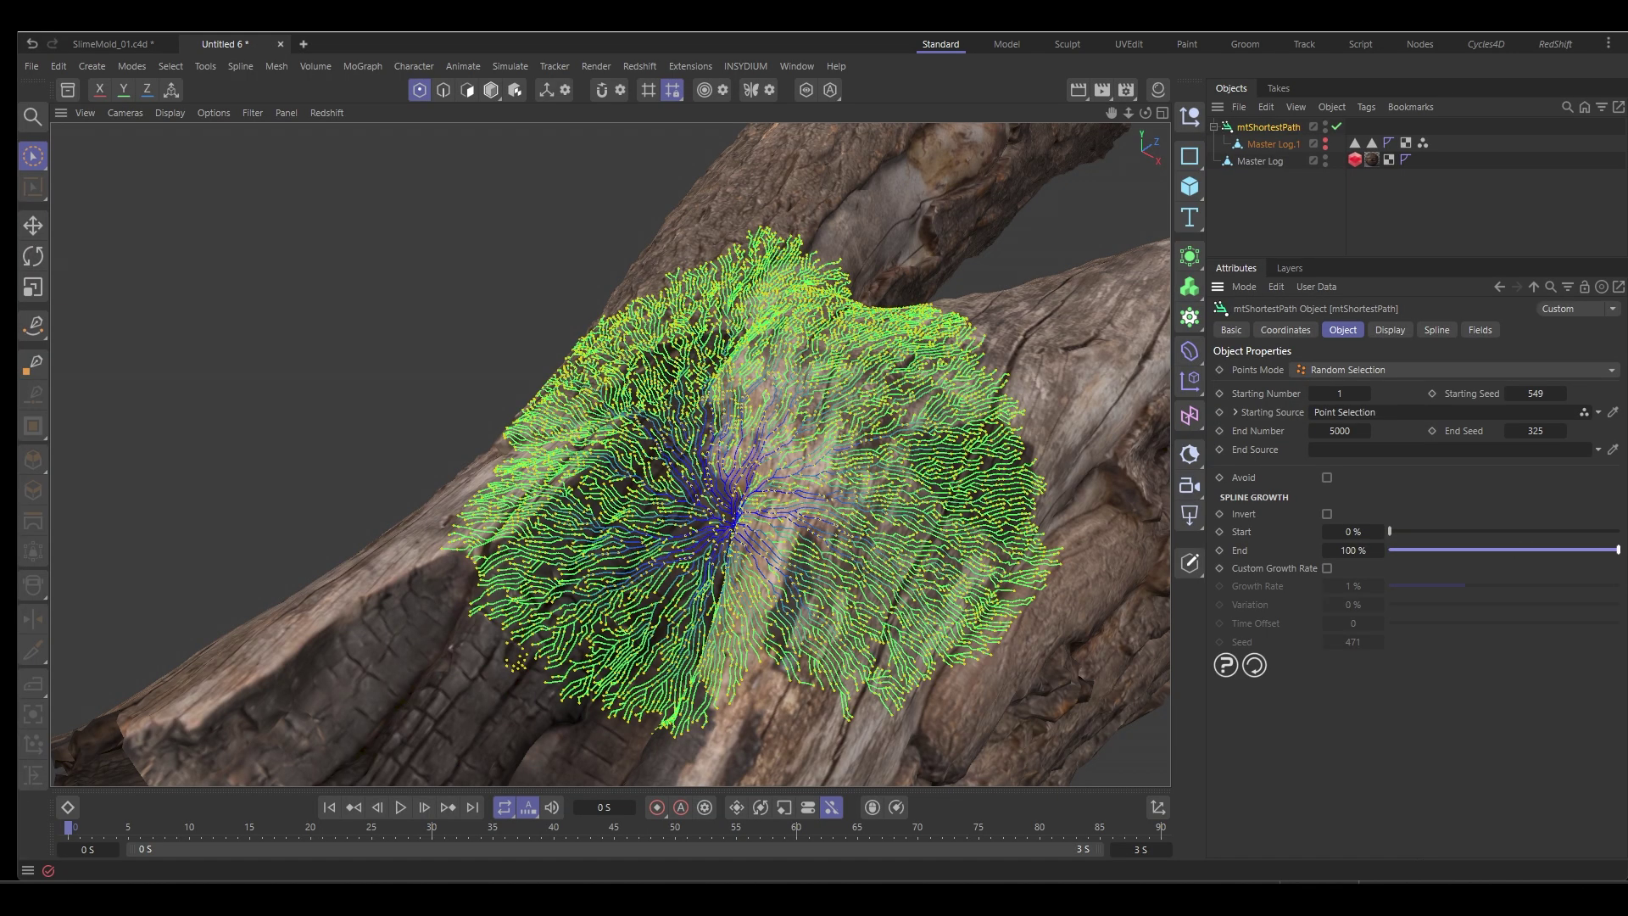
Return the mtShortestPath end number to 800
left_click(1349, 434)
type("800")
key("Return")
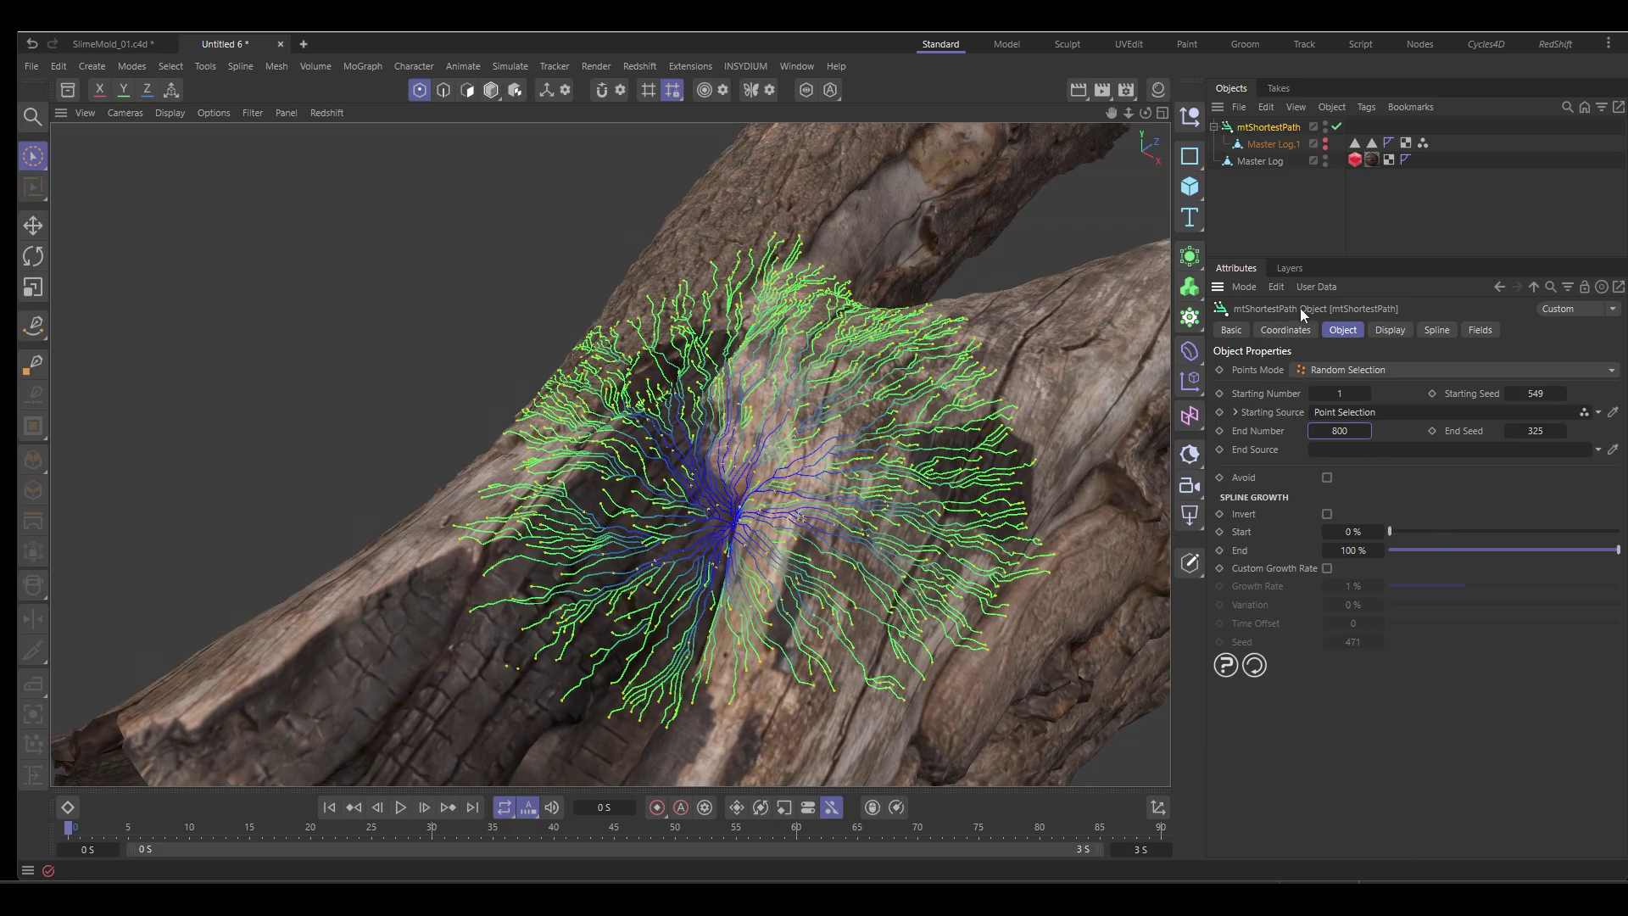
Turn off the start and end point display of mtShortestPath and set its spline type to B-Spline
left_click(1393, 331)
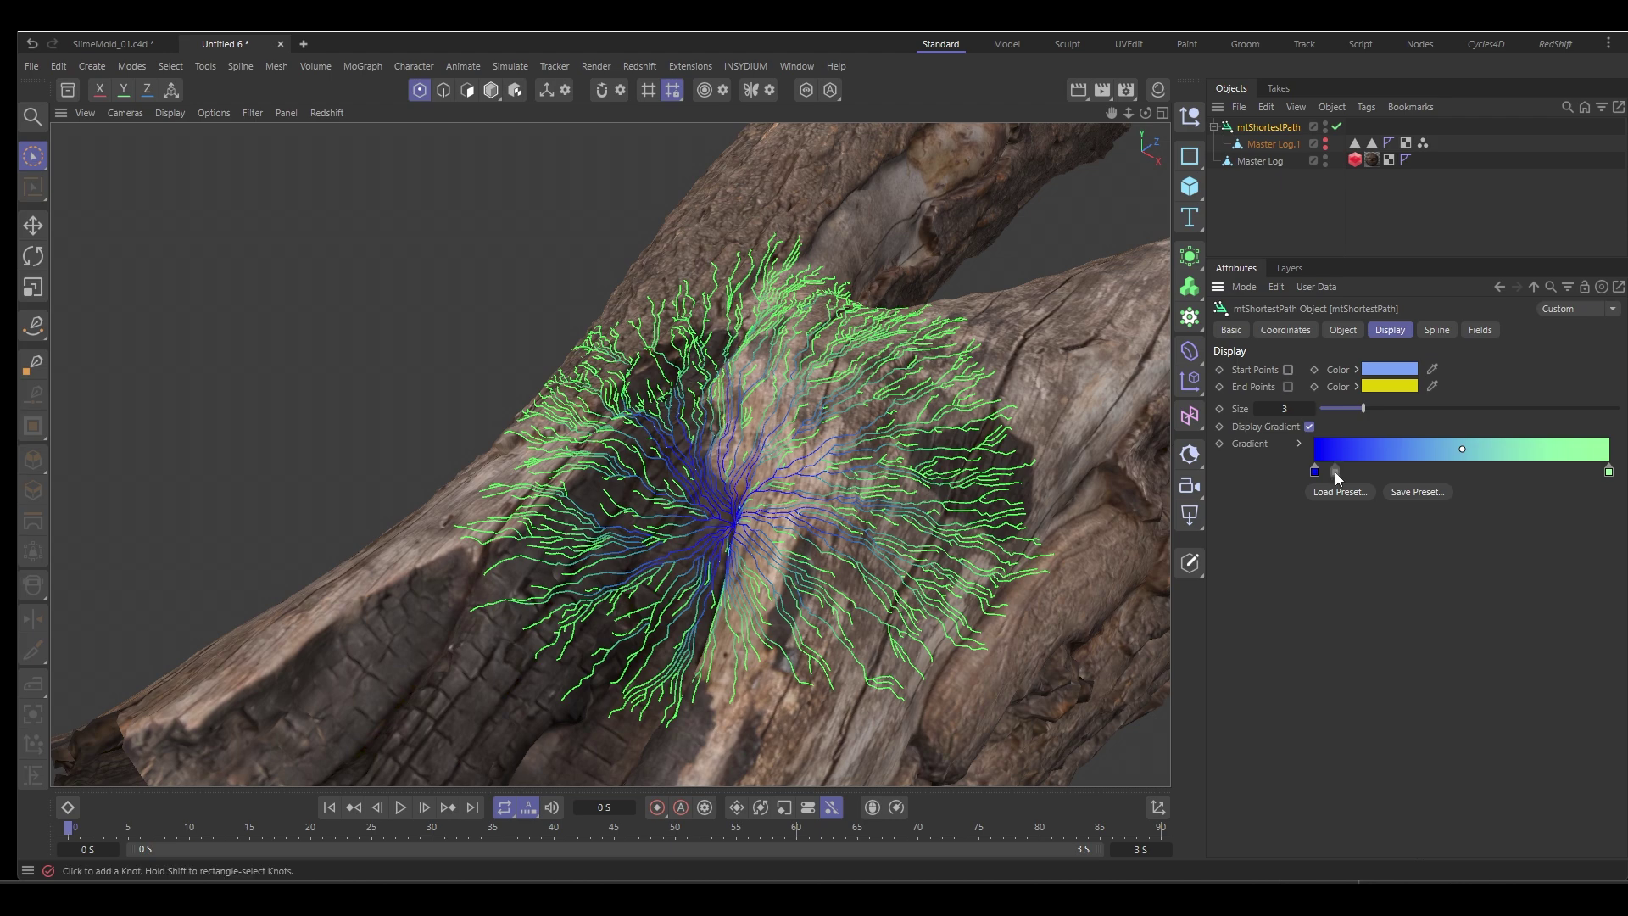
left_click(1441, 331)
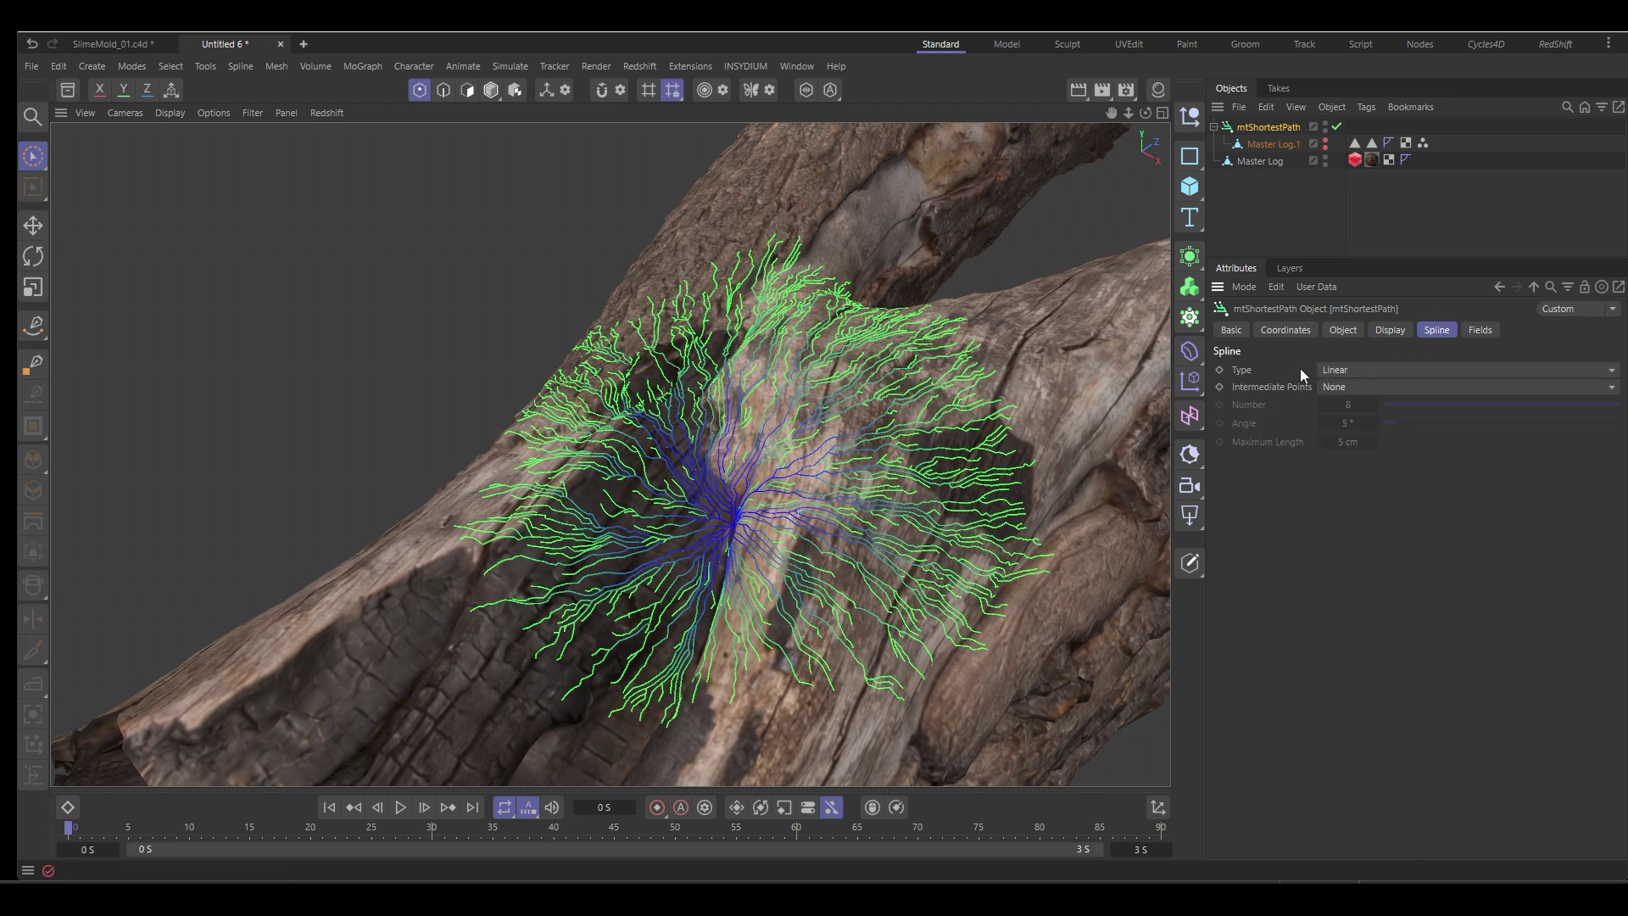
left_click(1349, 369)
left_click(1363, 447)
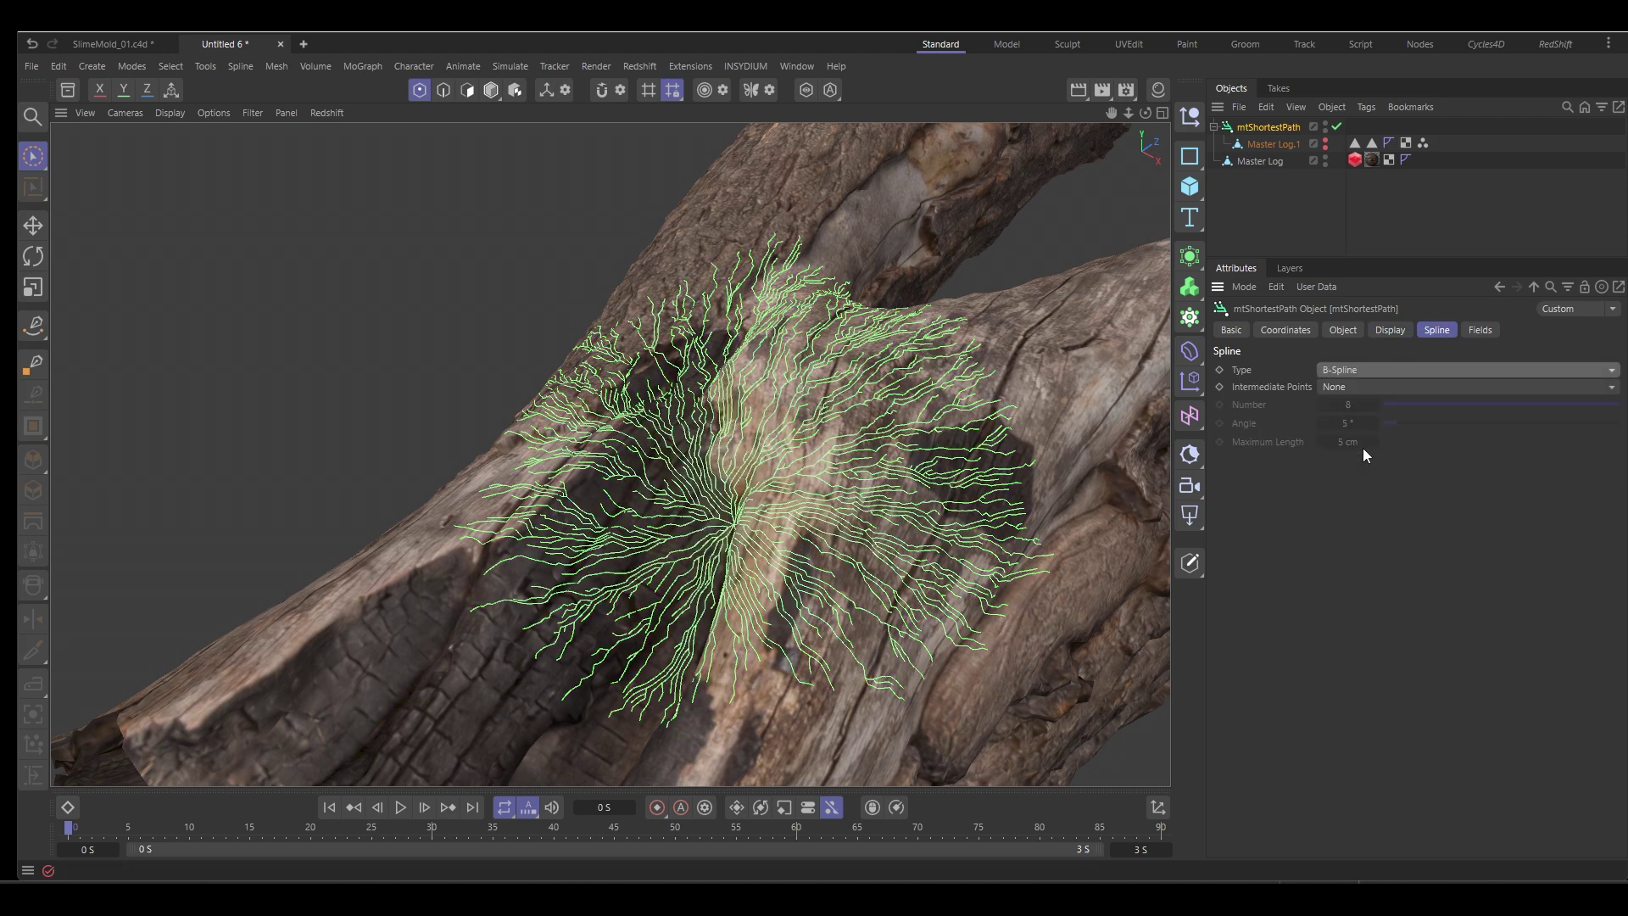
Set the intermediate points of the mtShortestPath splines to Uniform
scroll(844, 509, "up", 10)
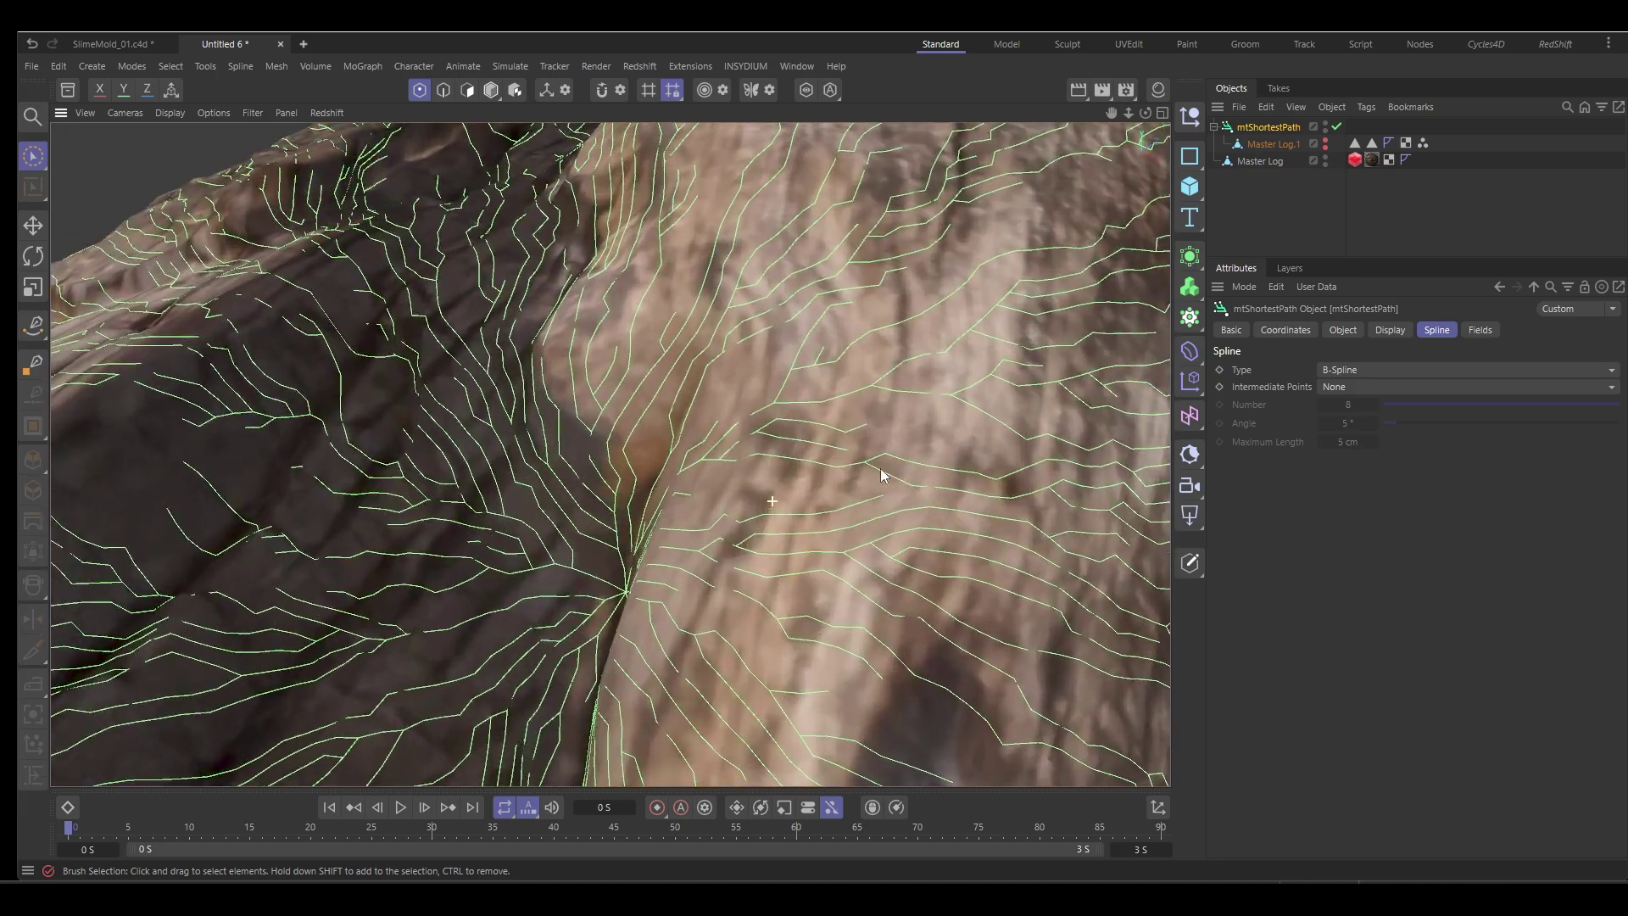
scroll(873, 473, "down", 10)
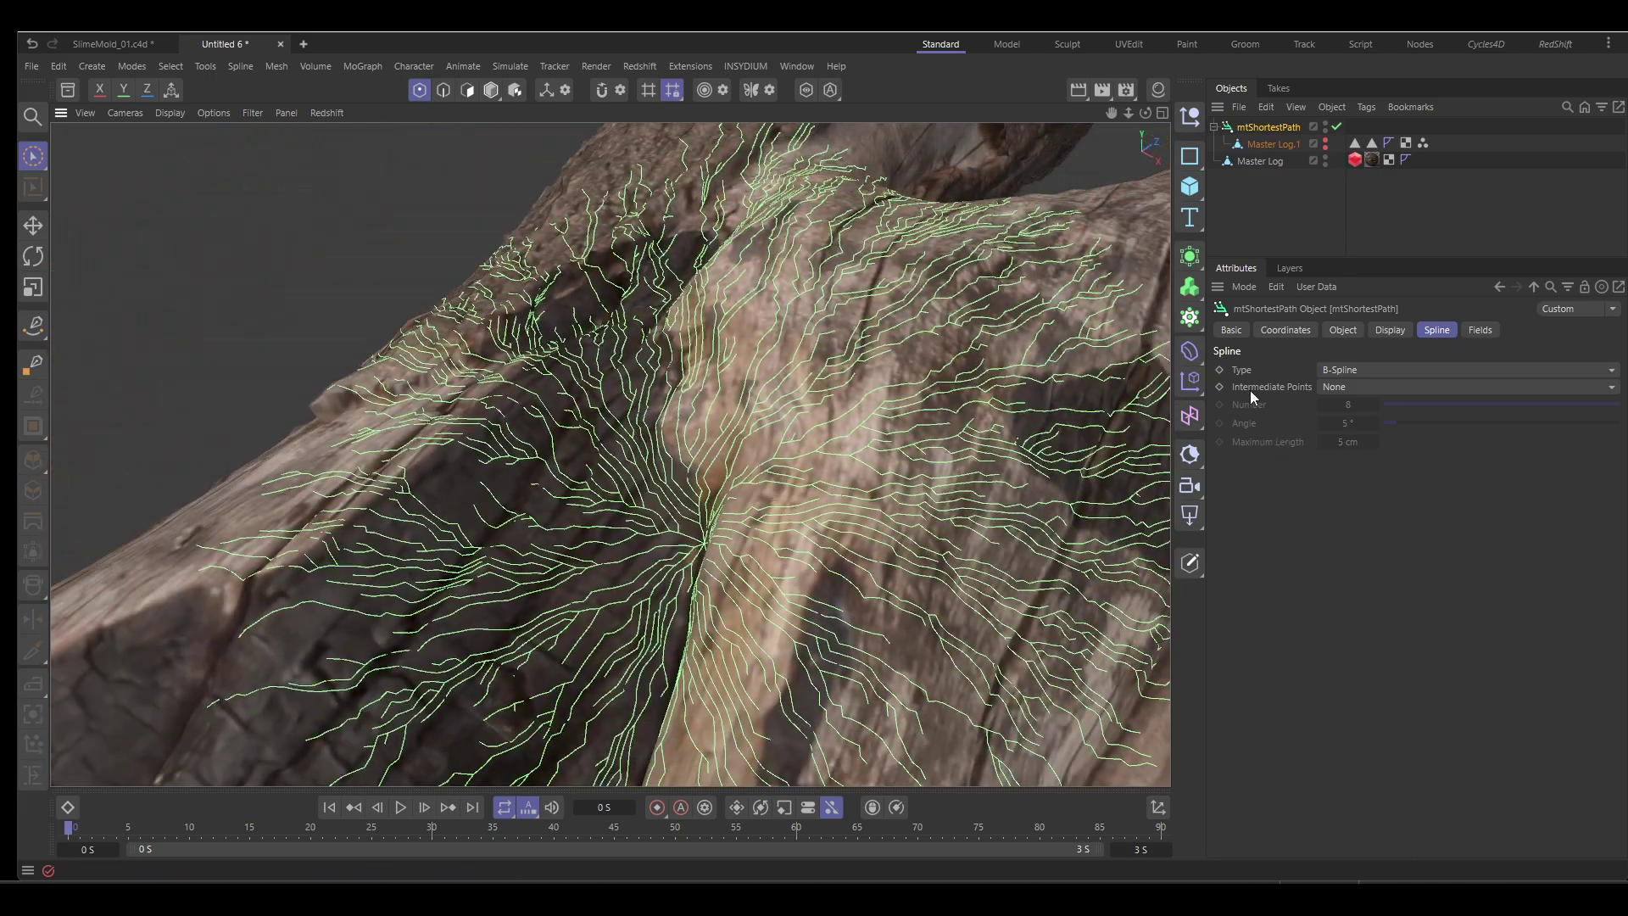
scroll(848, 446, "up", 6)
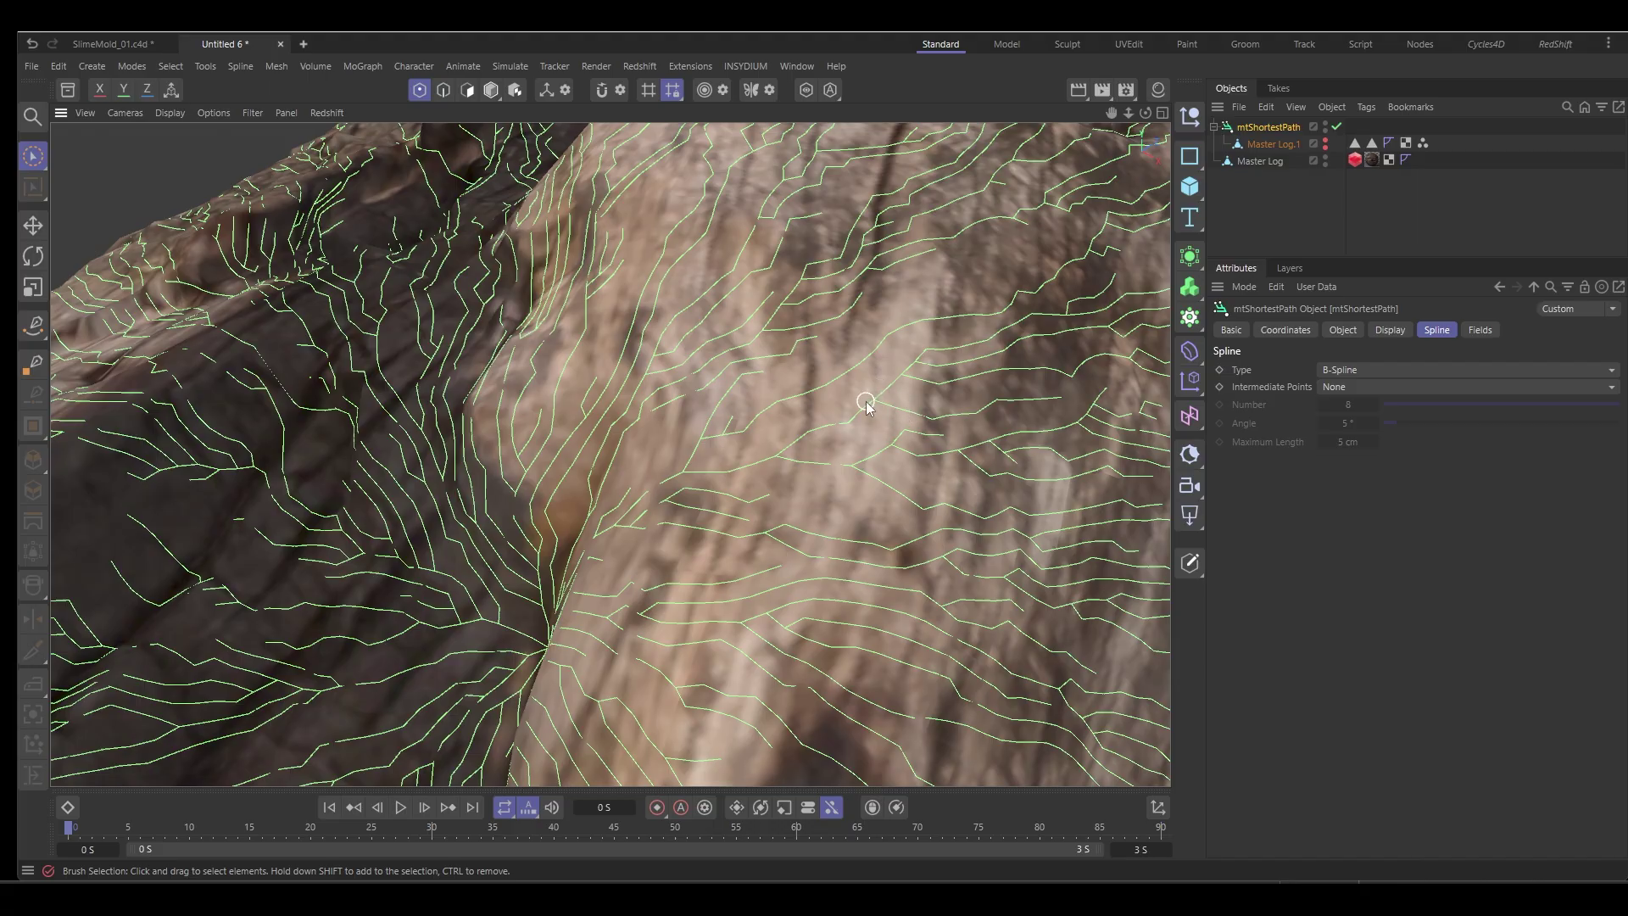
left_click(1394, 387)
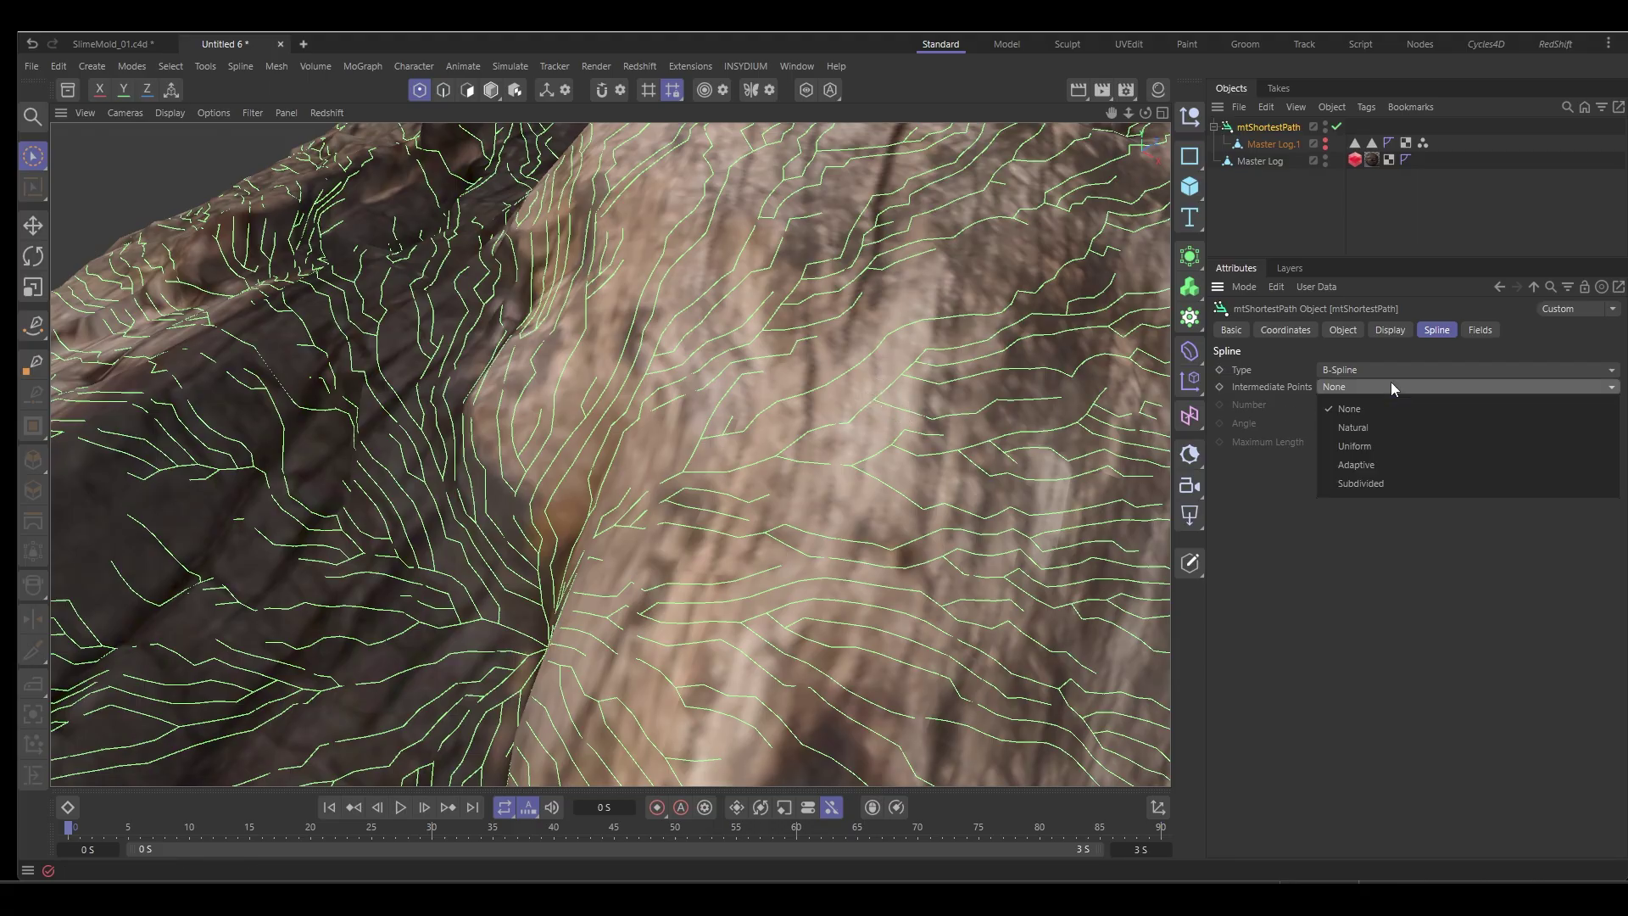
left_click(1386, 443)
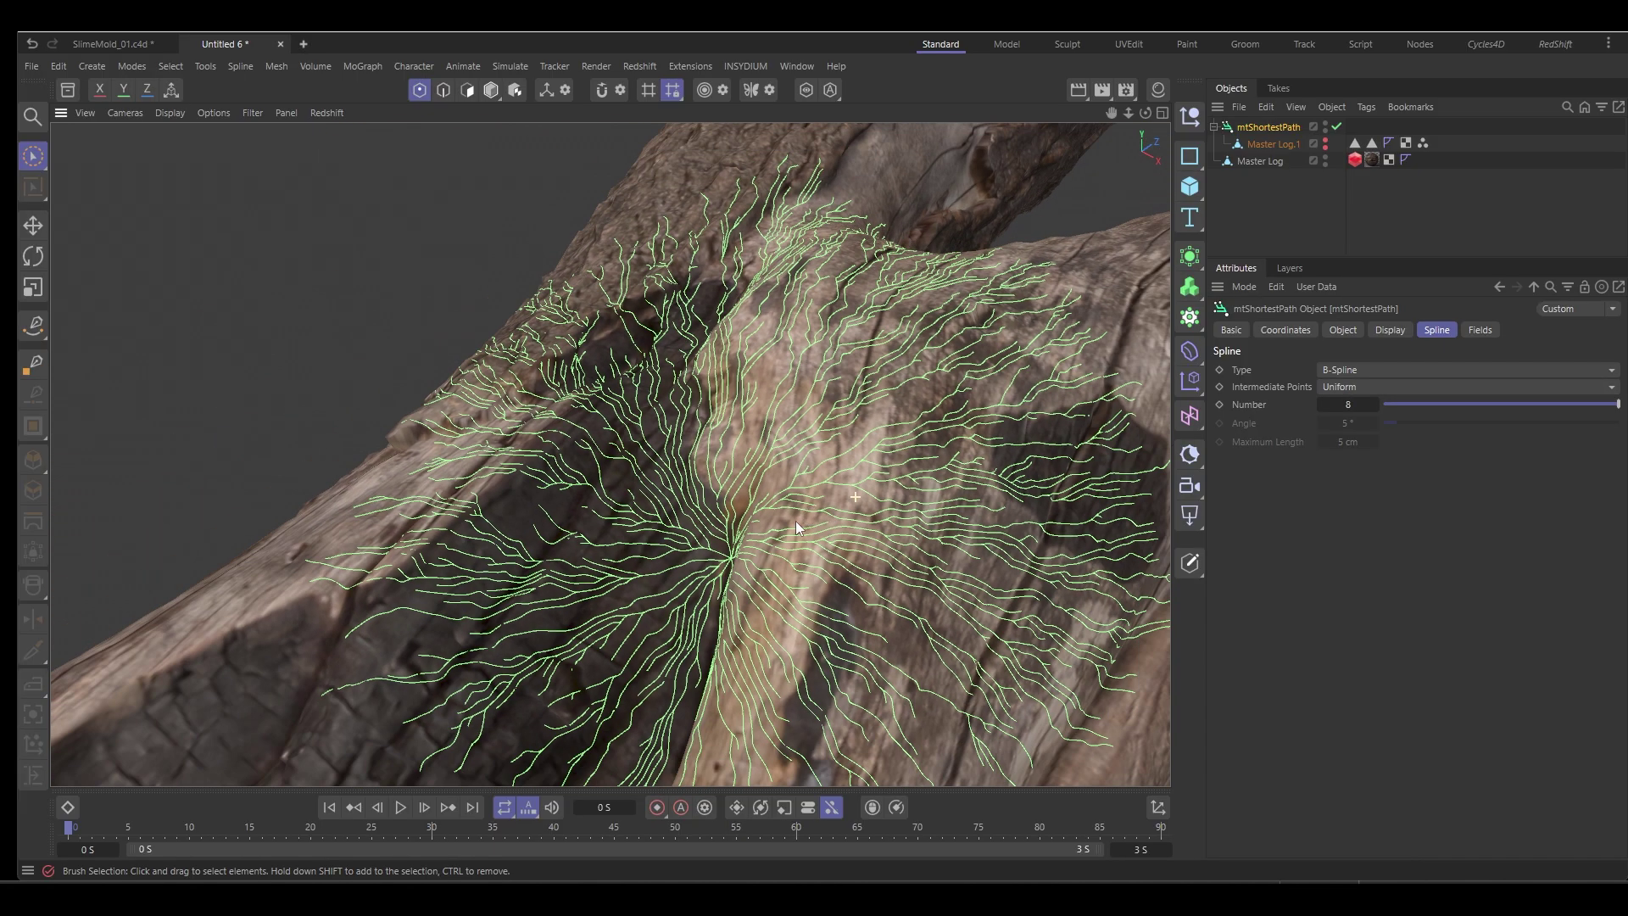
Add an xpSplineMesher from the X-Particles generators and add mtShortestPath to its spline objects
middle_click_drag(795, 521, 720, 448, "alt")
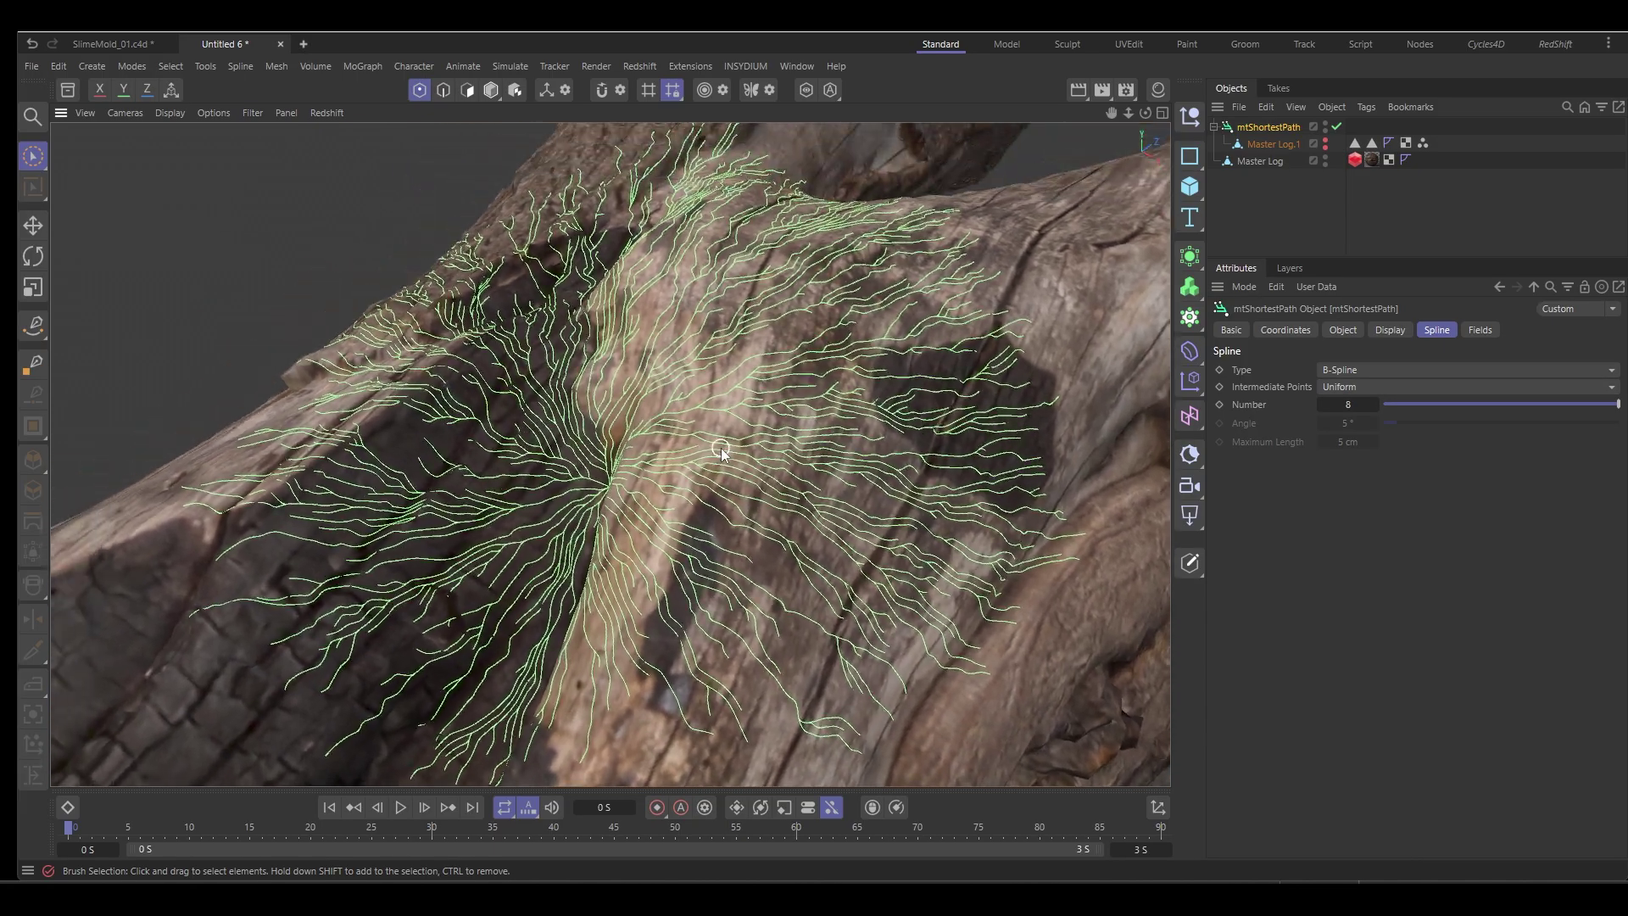
left_click(745, 65)
mouse_move(767, 122)
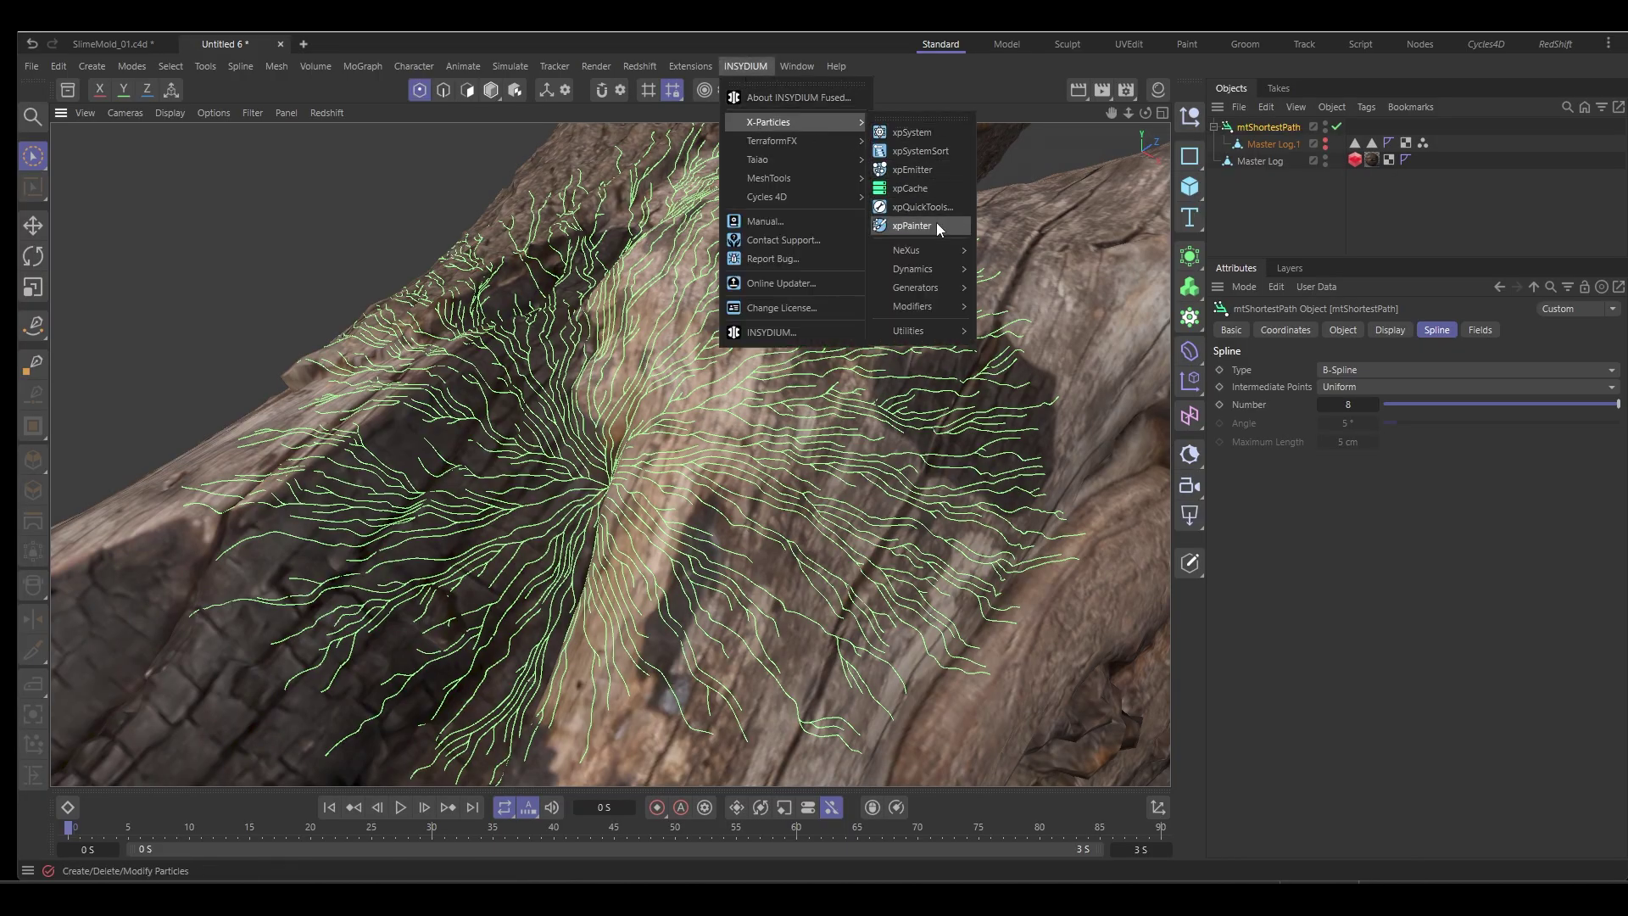
mouse_move(944, 288)
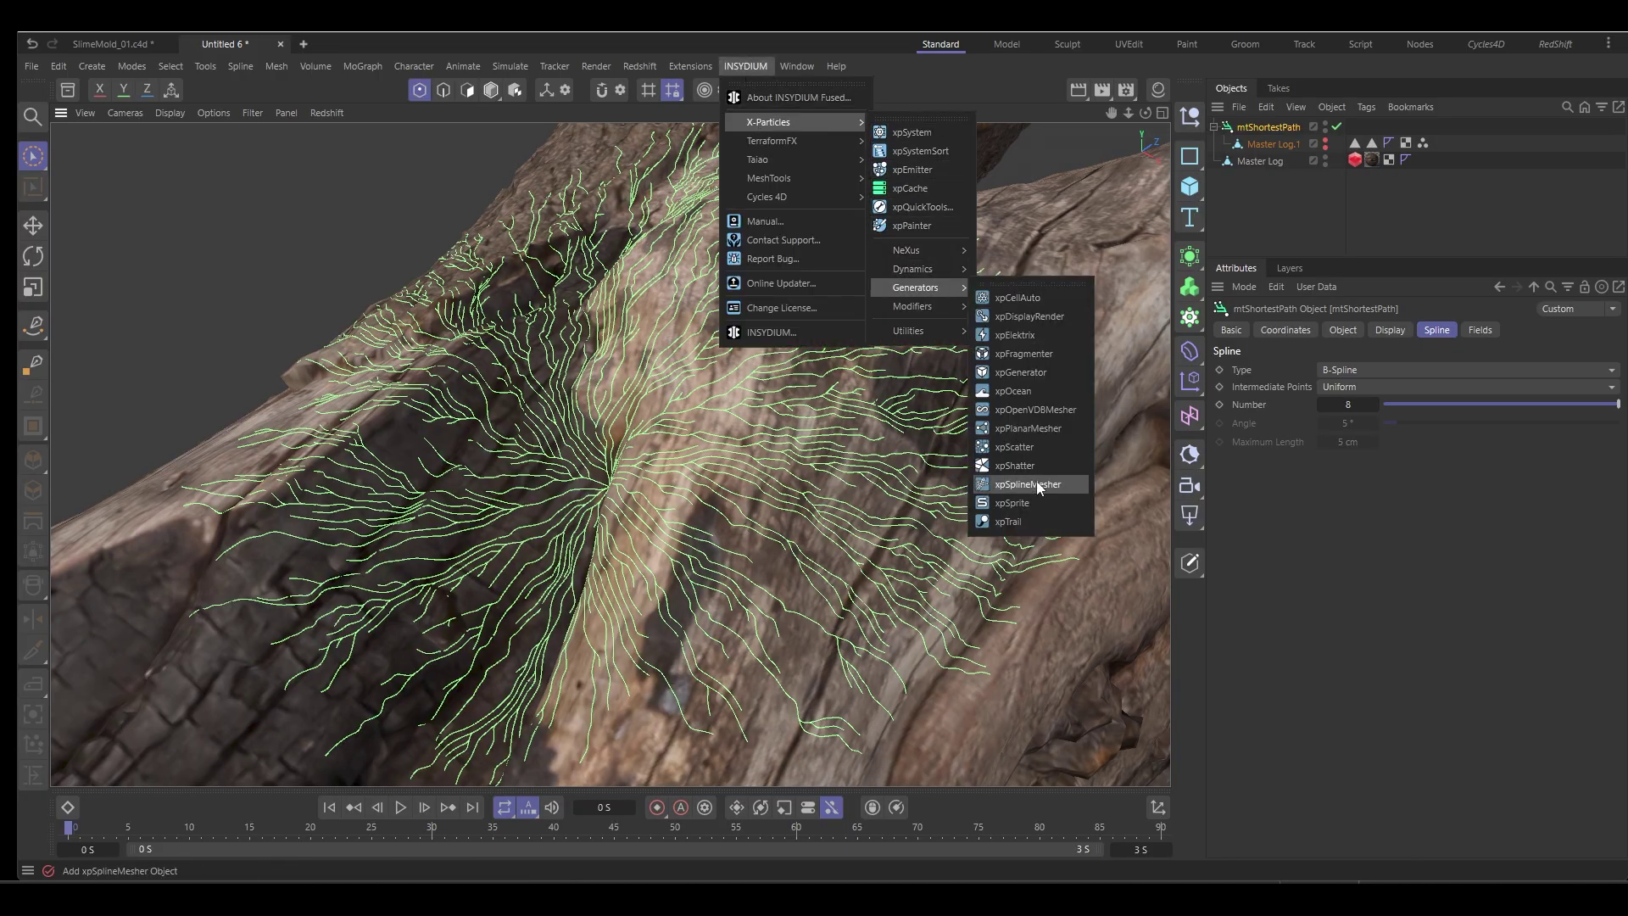
left_click(1028, 484)
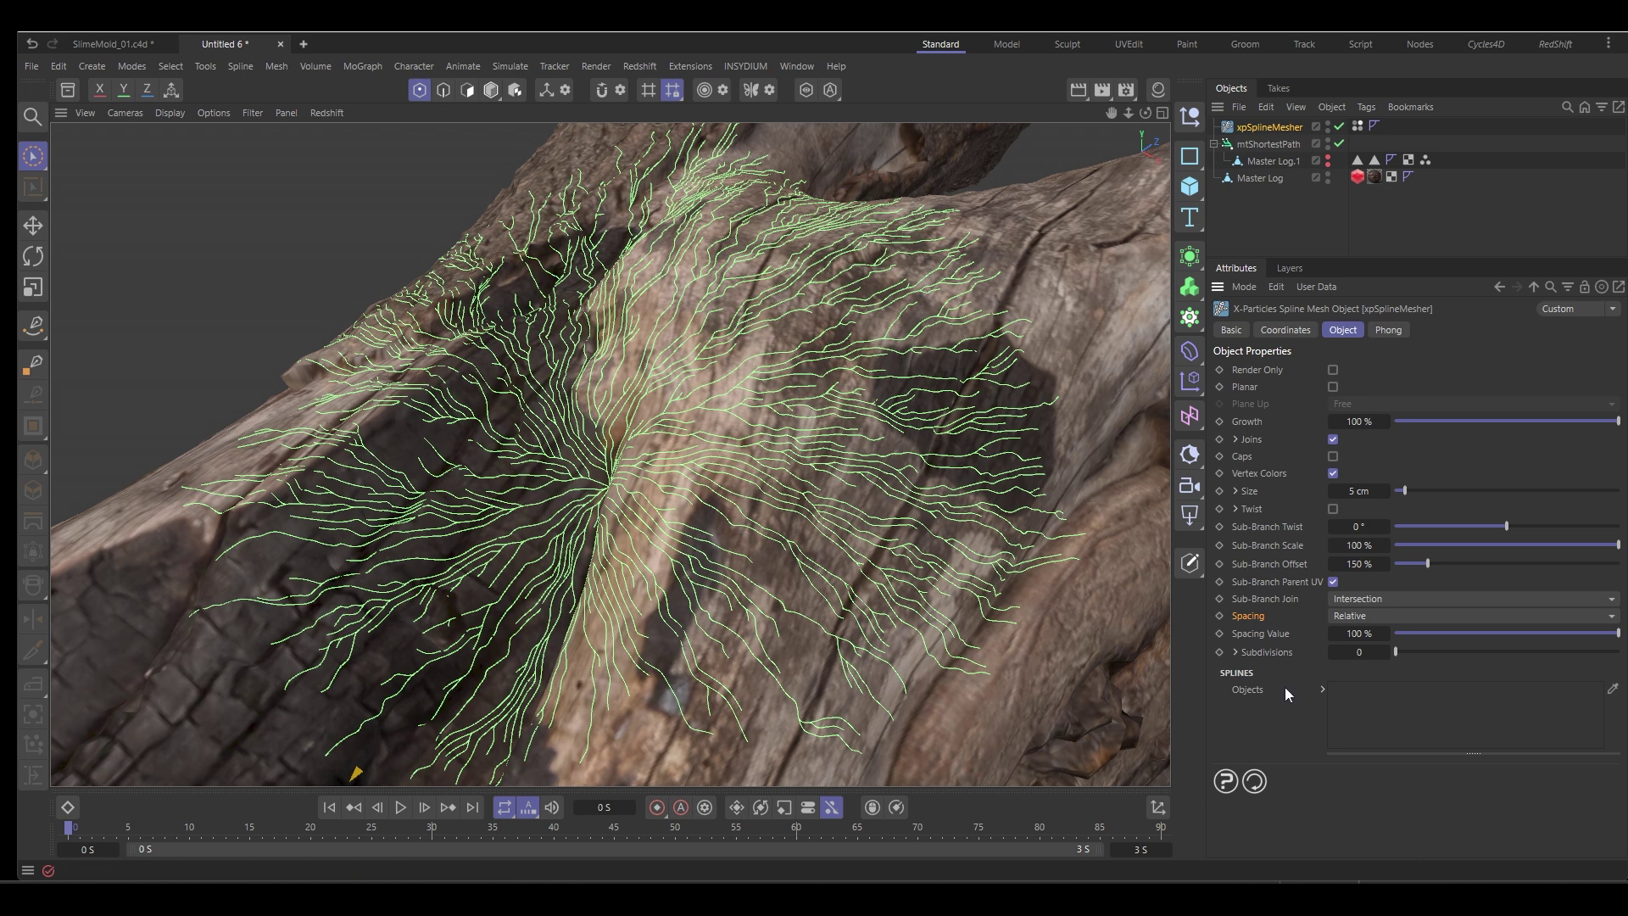
left_click(1263, 144)
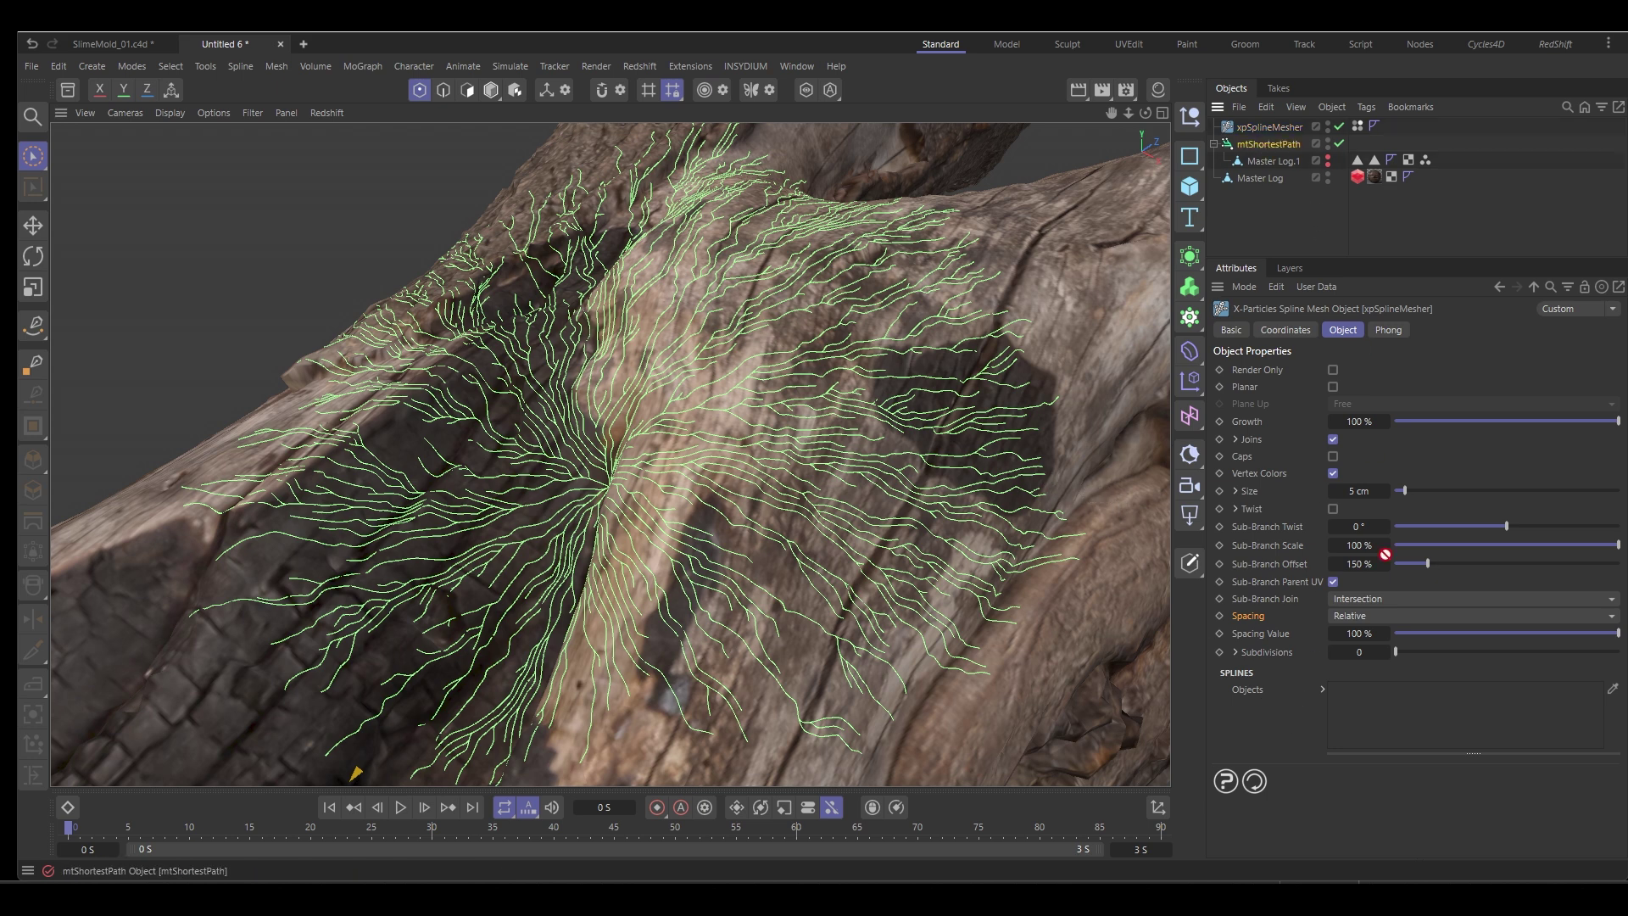
left_click_drag(1373, 713, 1371, 708)
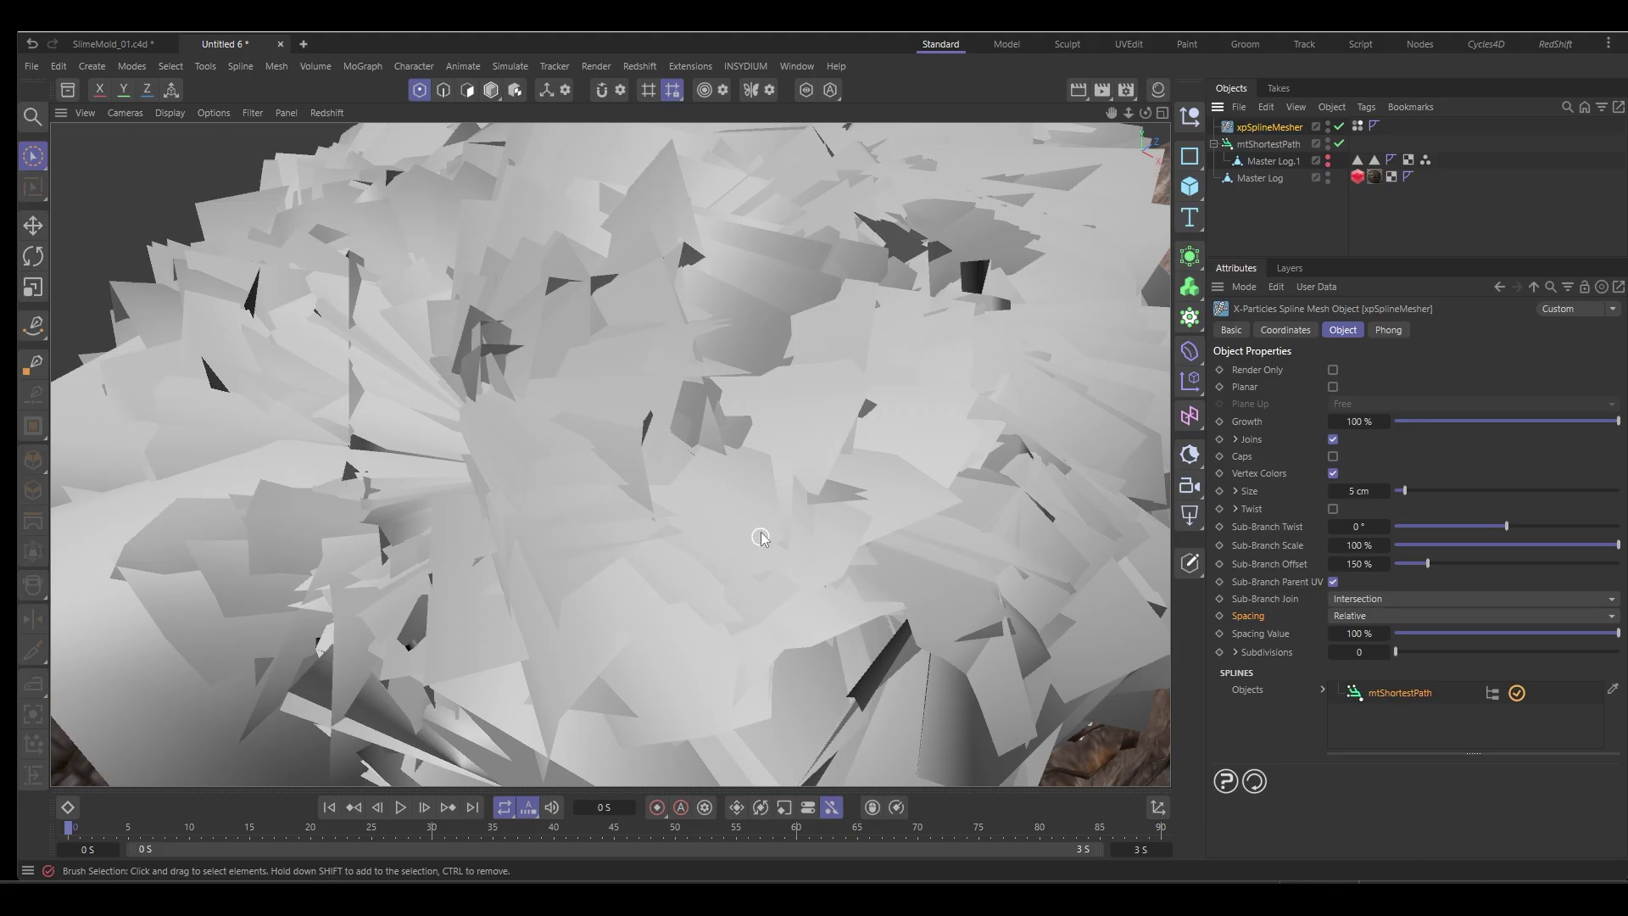
Turn off Joins on the xpSplineMesher
scroll(815, 458, "down", 4)
scroll(800, 471, "up", 2)
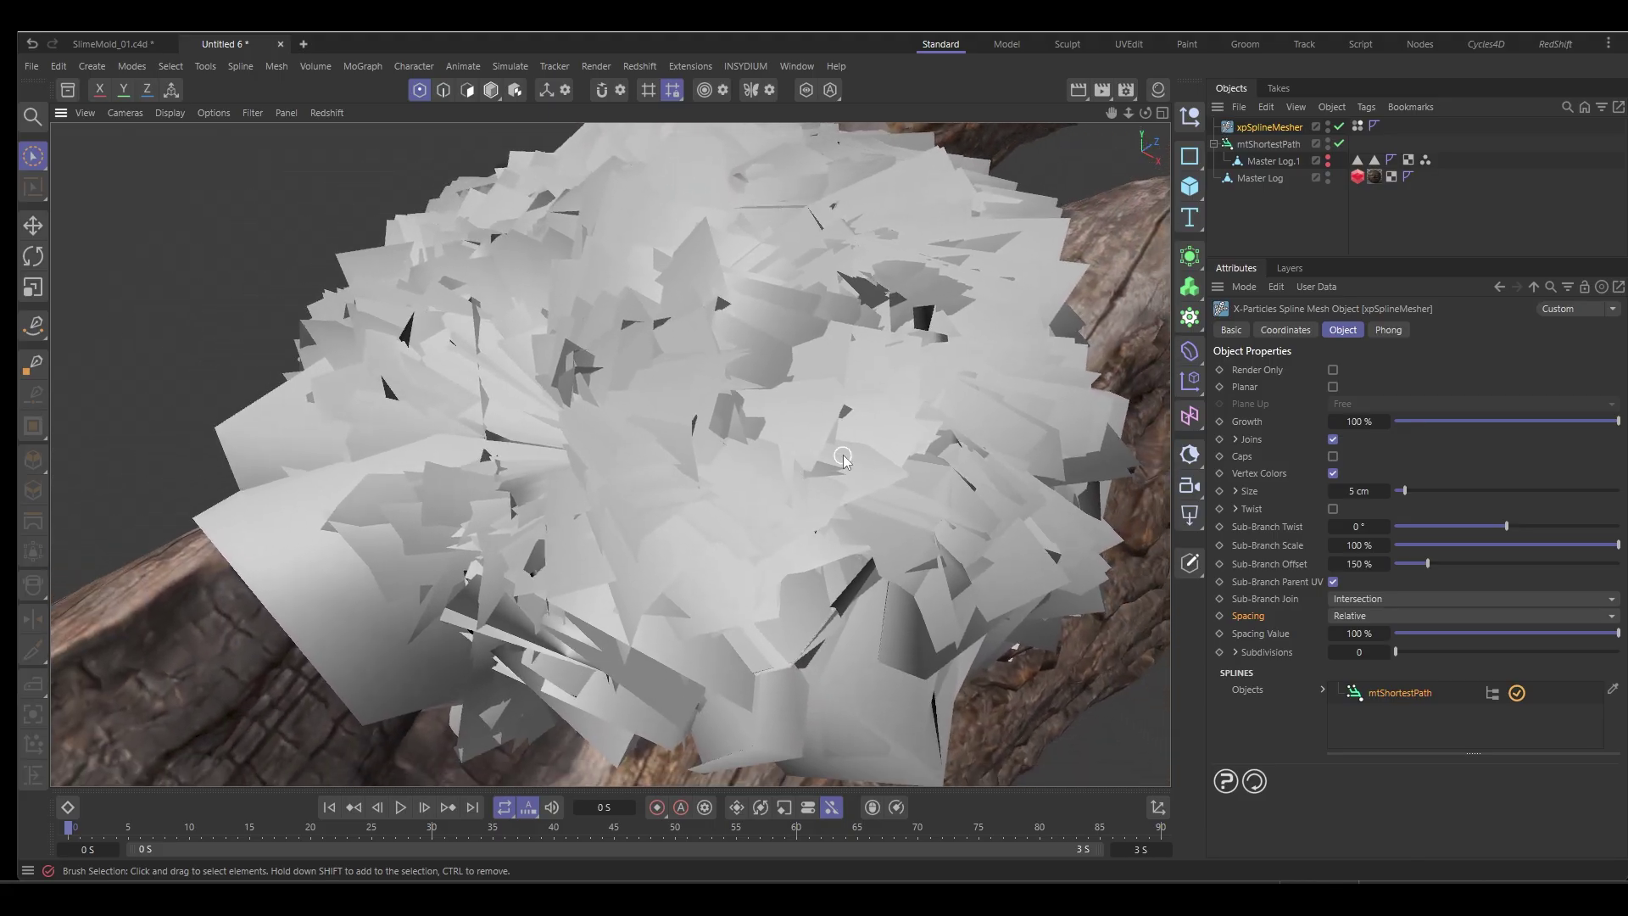
scroll(843, 479, "up", 1)
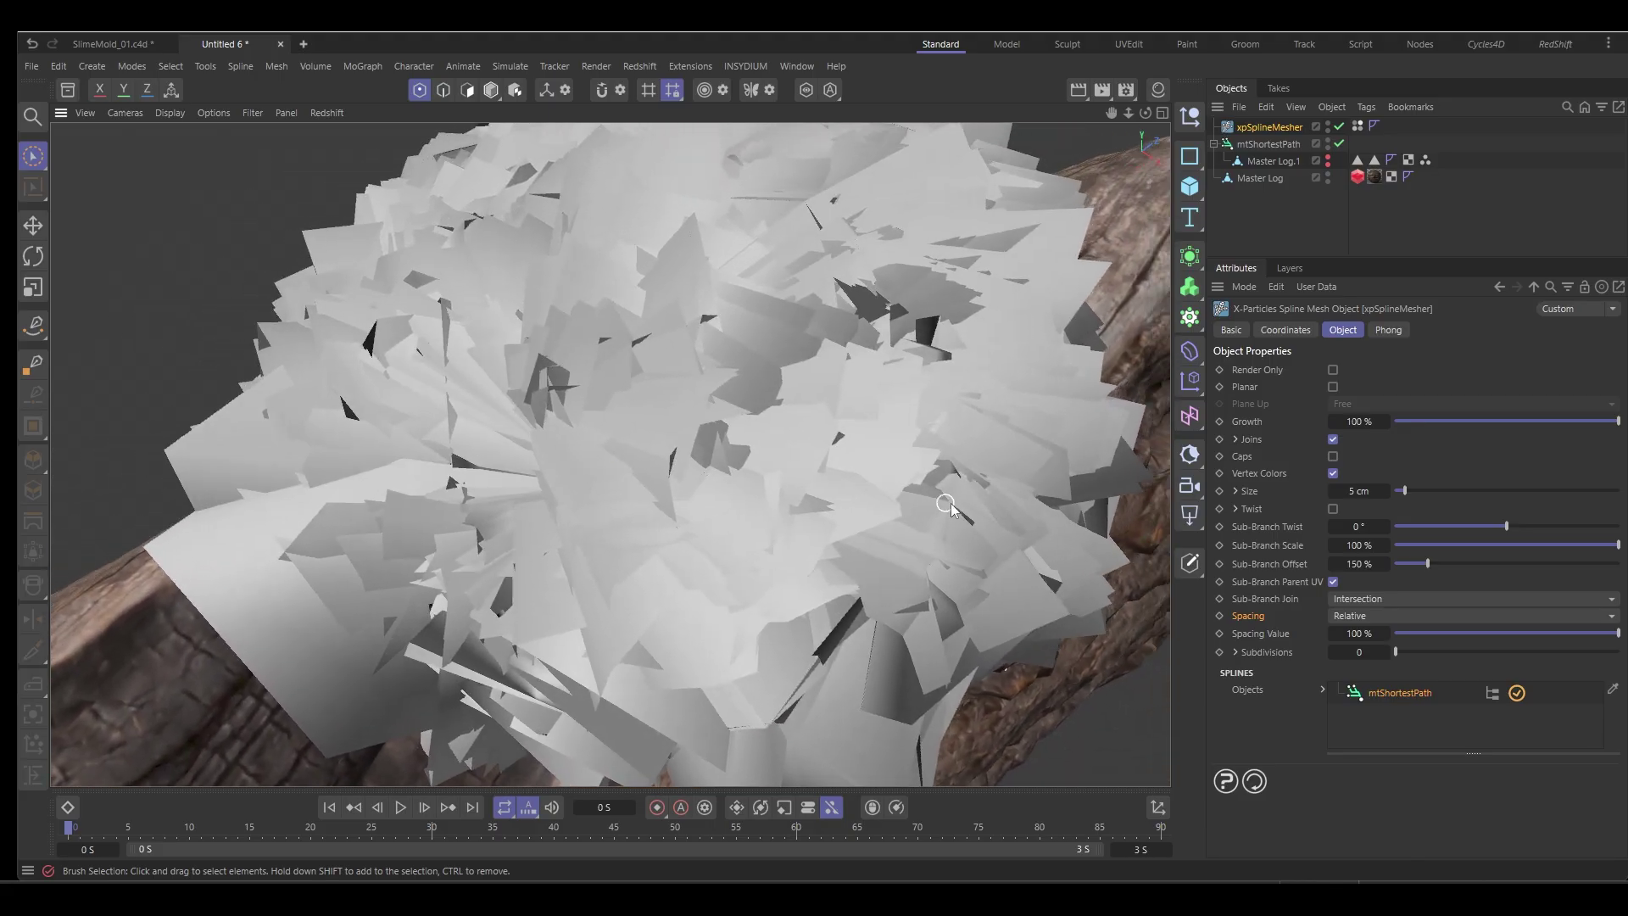
left_click(1333, 440)
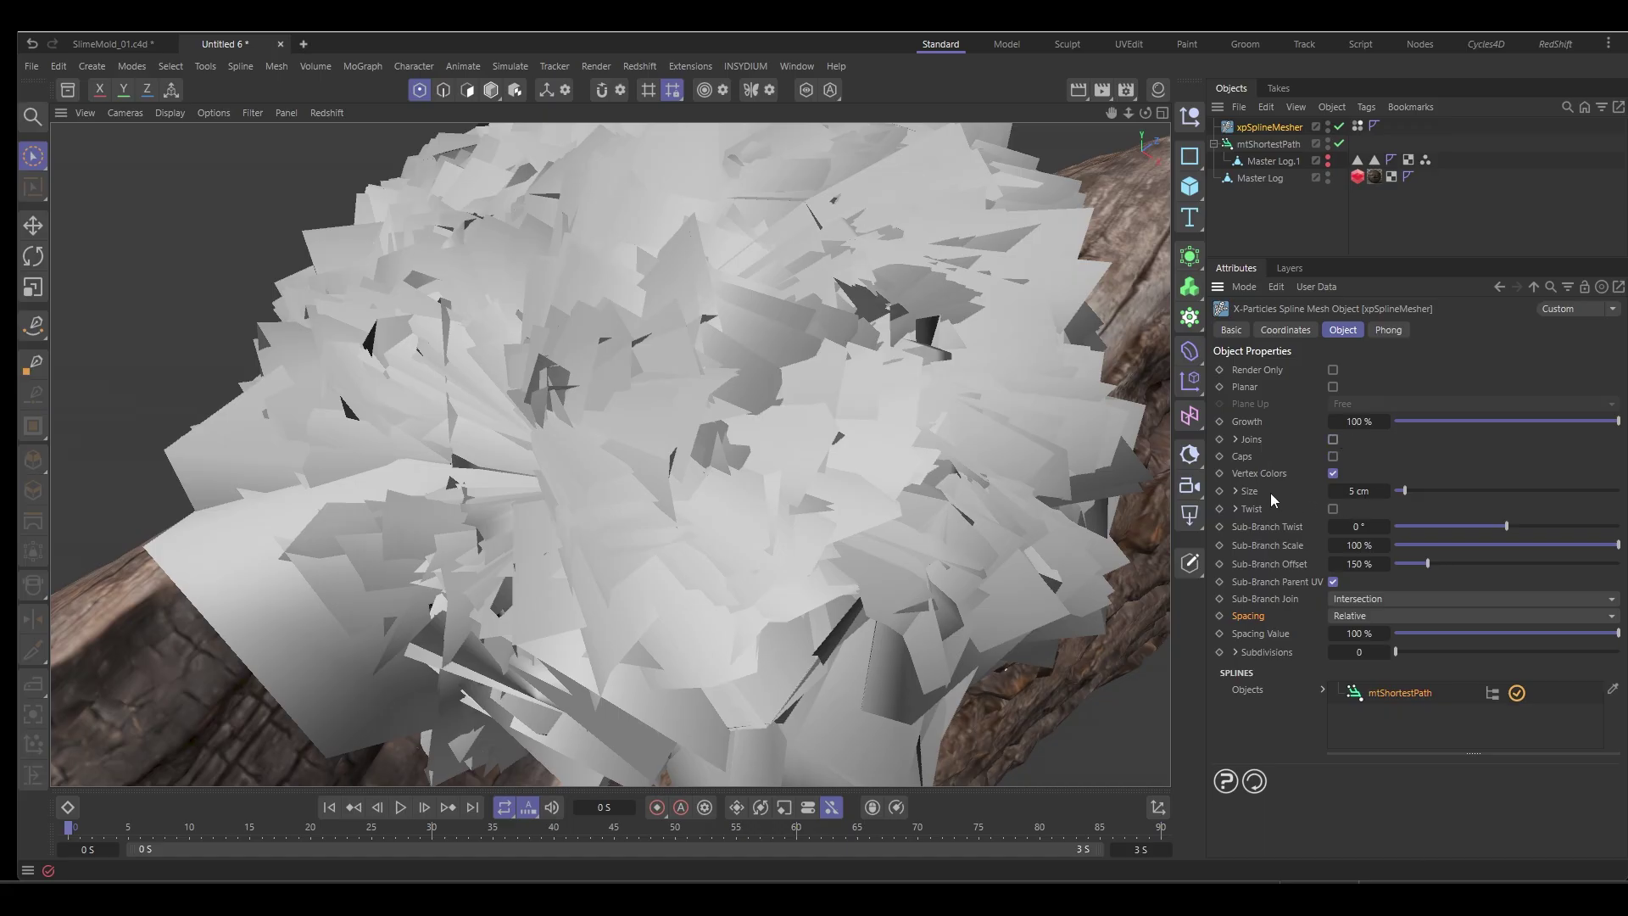
Set the size of the xpSplineMesher tubes to 0.2 cm
double_click(1359, 491)
type("0.2")
key("Return")
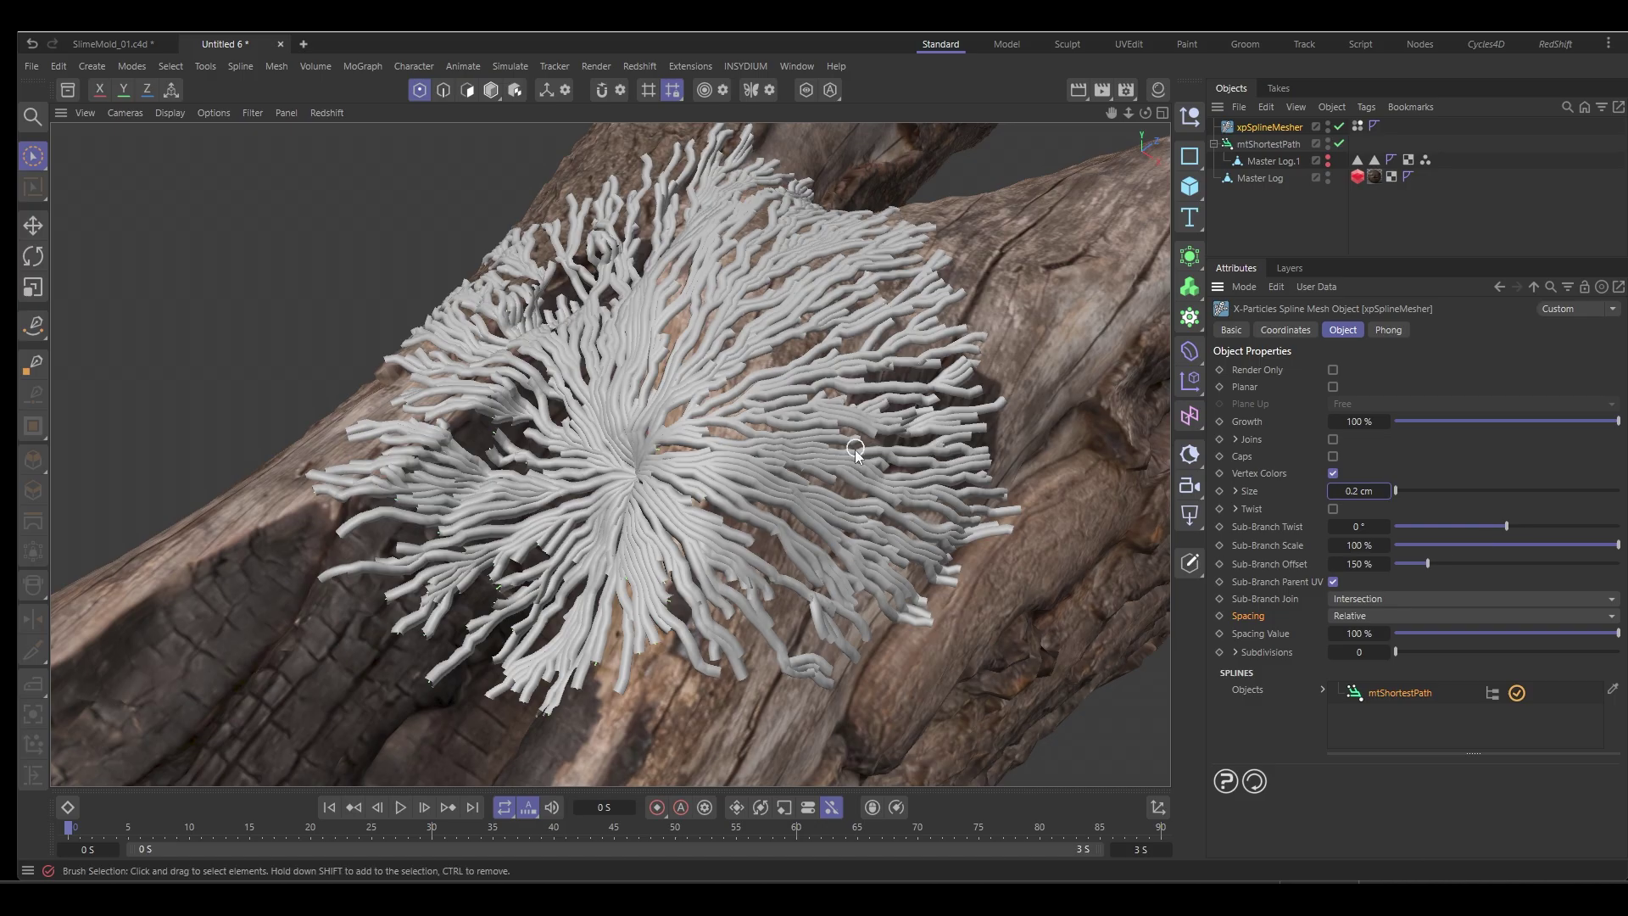
mouse_move(852, 454)
left_mouse_down("alt")
mouse_move(851, 498)
mouse_move(894, 516)
mouse_move(873, 527)
mouse_move(909, 563)
mouse_move(830, 459)
left_mouse_up("alt")
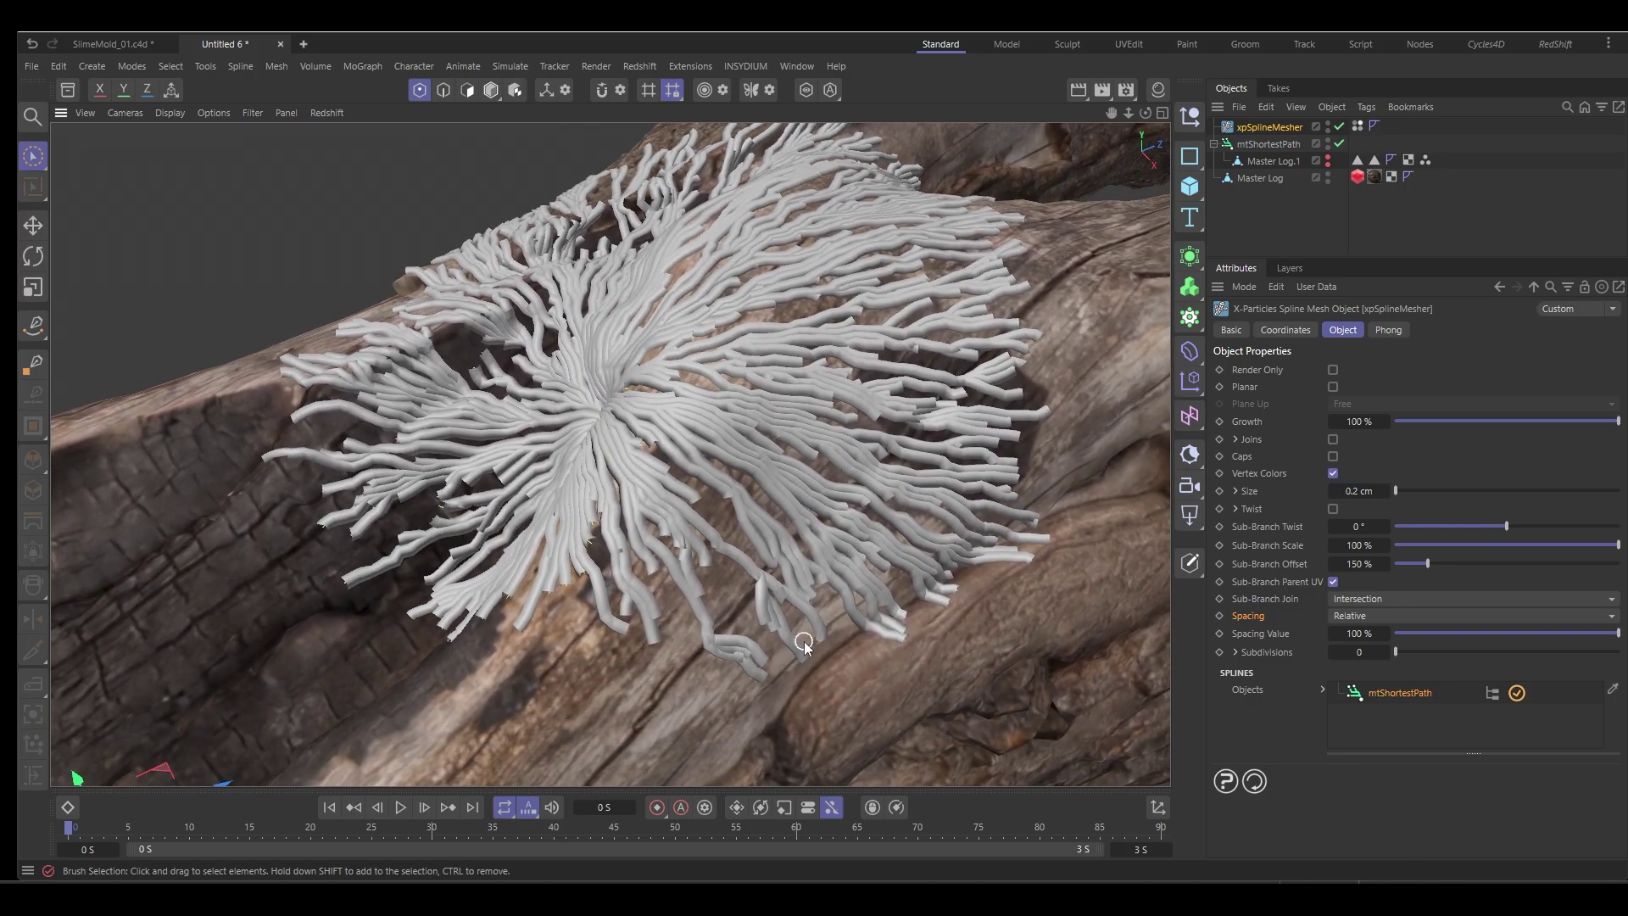
left_click_drag(804, 645, 768, 640, "alt")
scroll(751, 610, "up", 8)
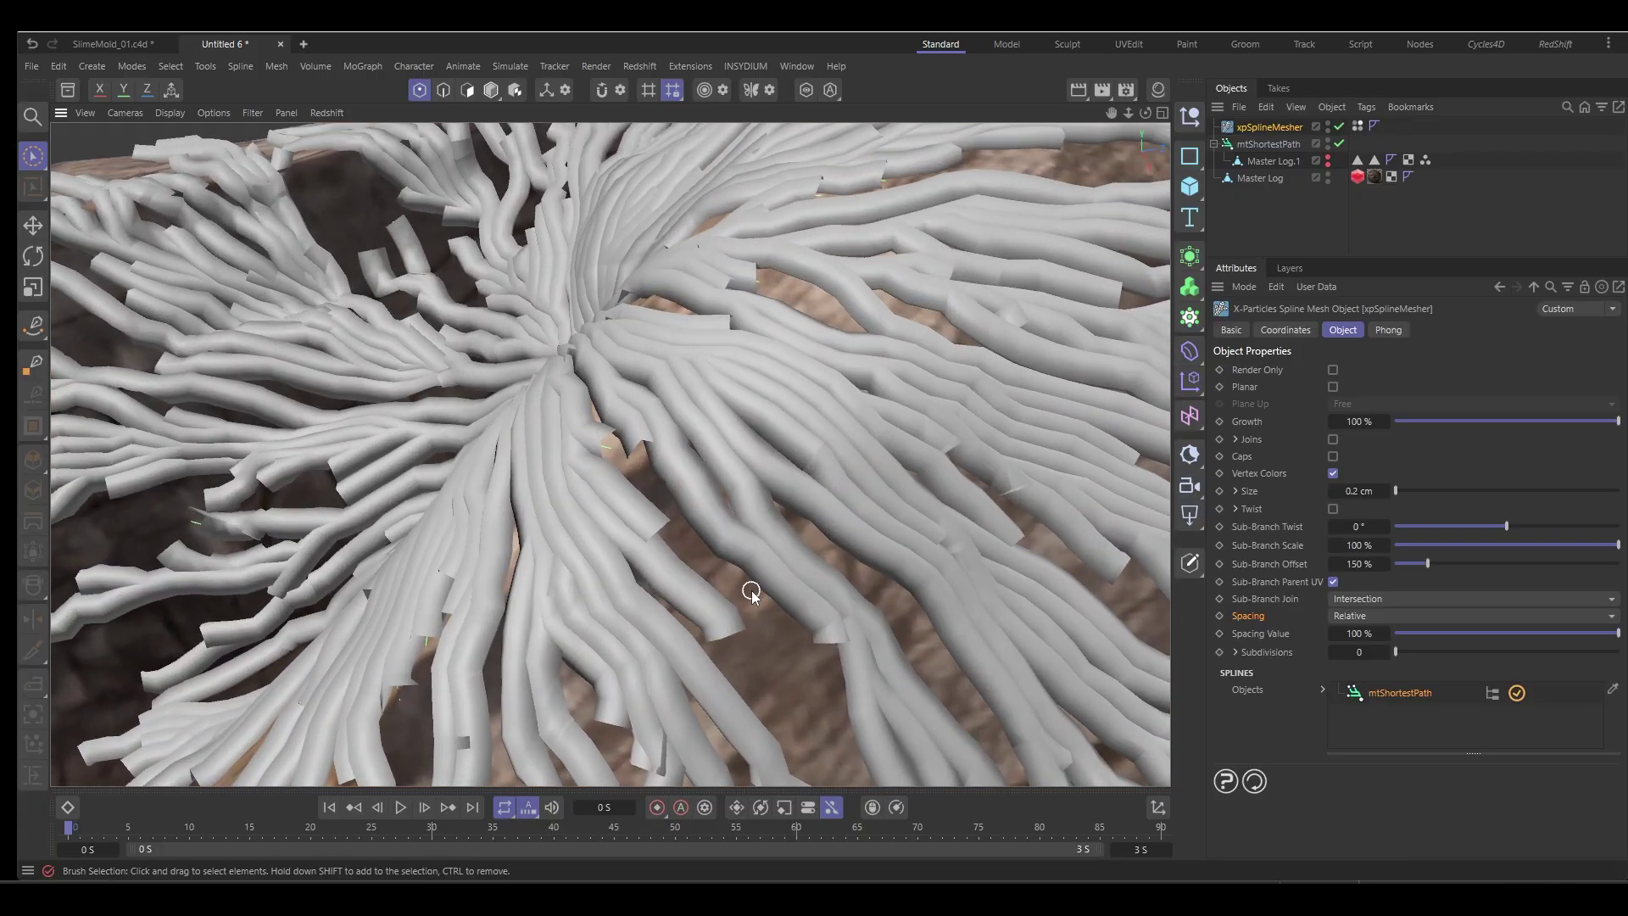
Check the tube segments with edge lines shown over the shading, and set the xpSplineMesher's Subdivisions to 2
key("n")
key("b")
mouse_move(764, 661)
left_mouse_down("alt")
mouse_move(727, 630)
mouse_move(774, 667)
left_mouse_up("alt")
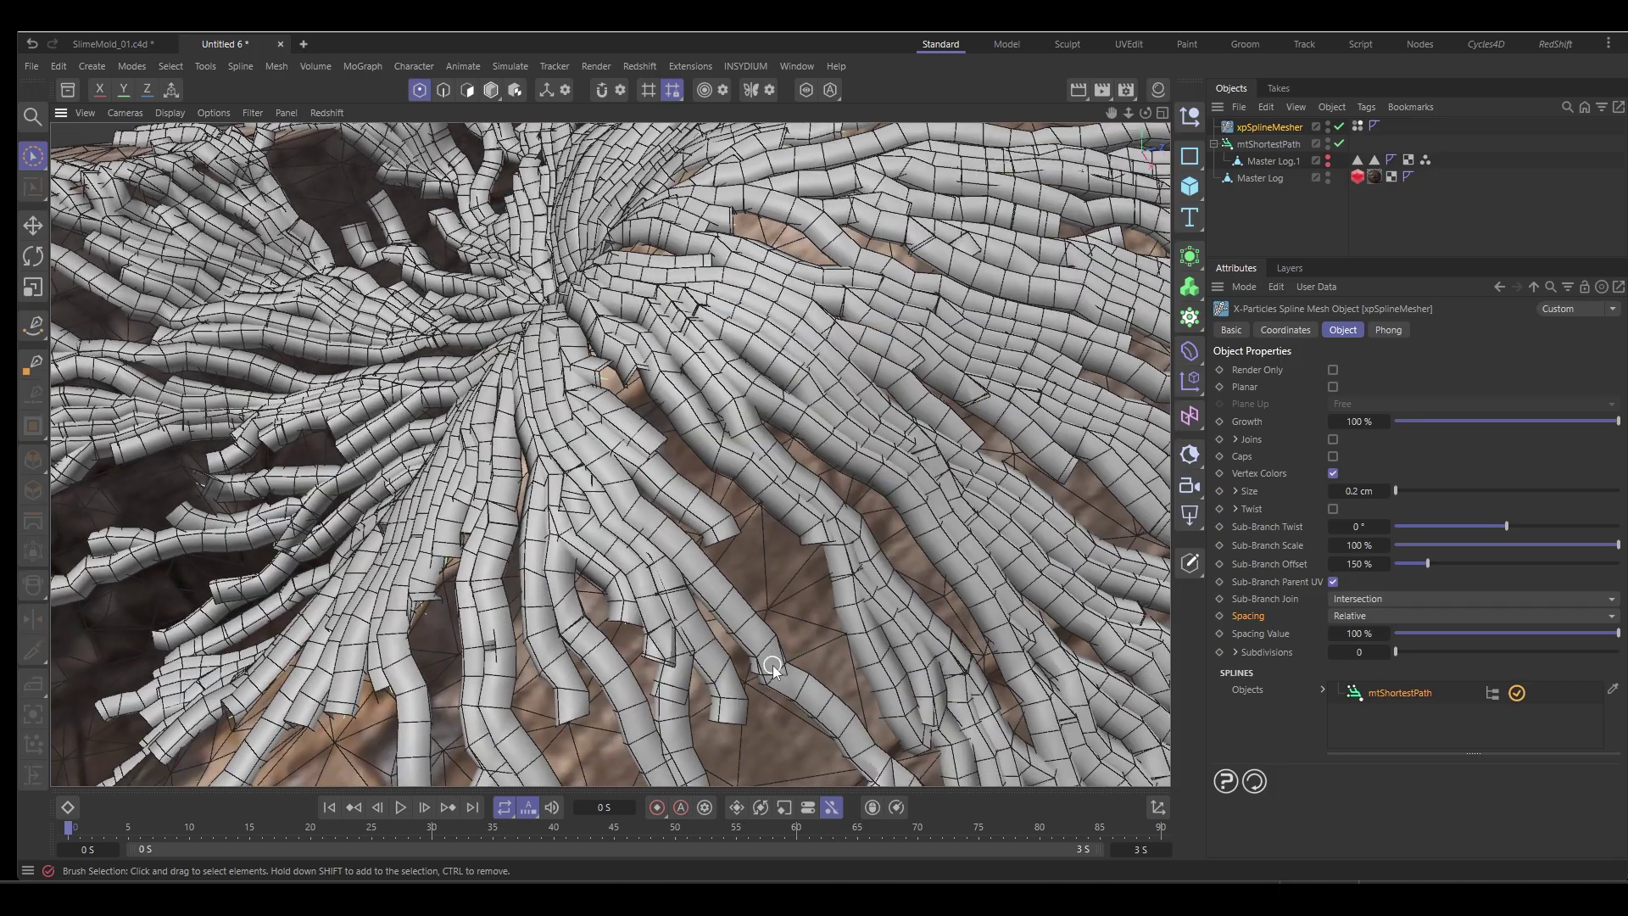
key("n")
key("a")
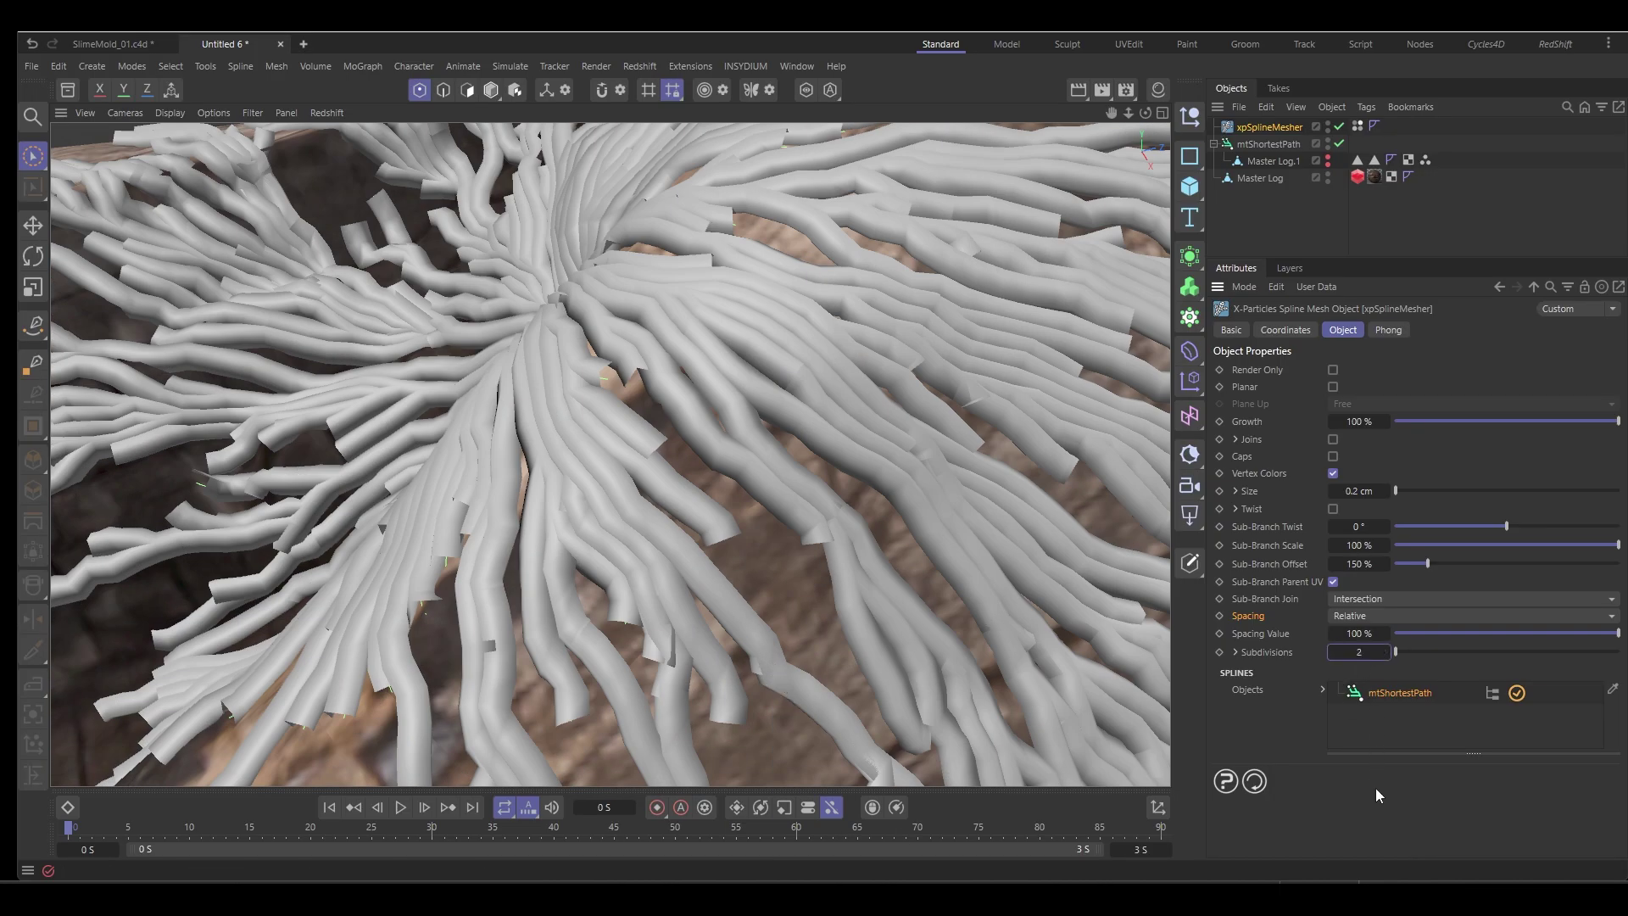
scroll(741, 569, "down", 4)
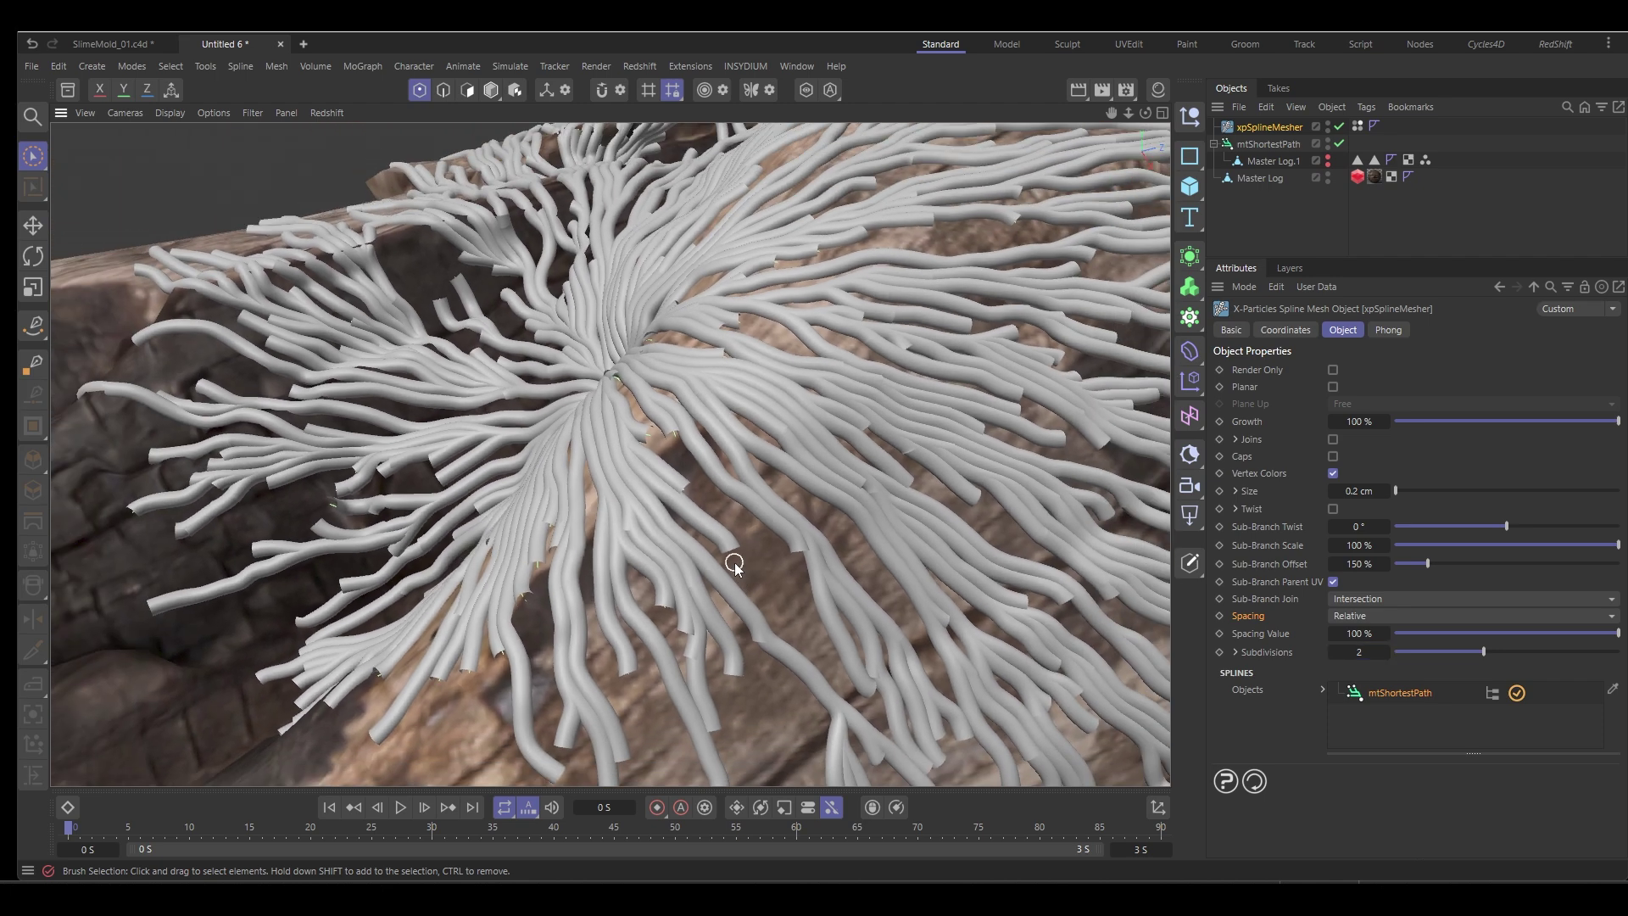
left_click_drag(734, 564, 851, 701, "alt")
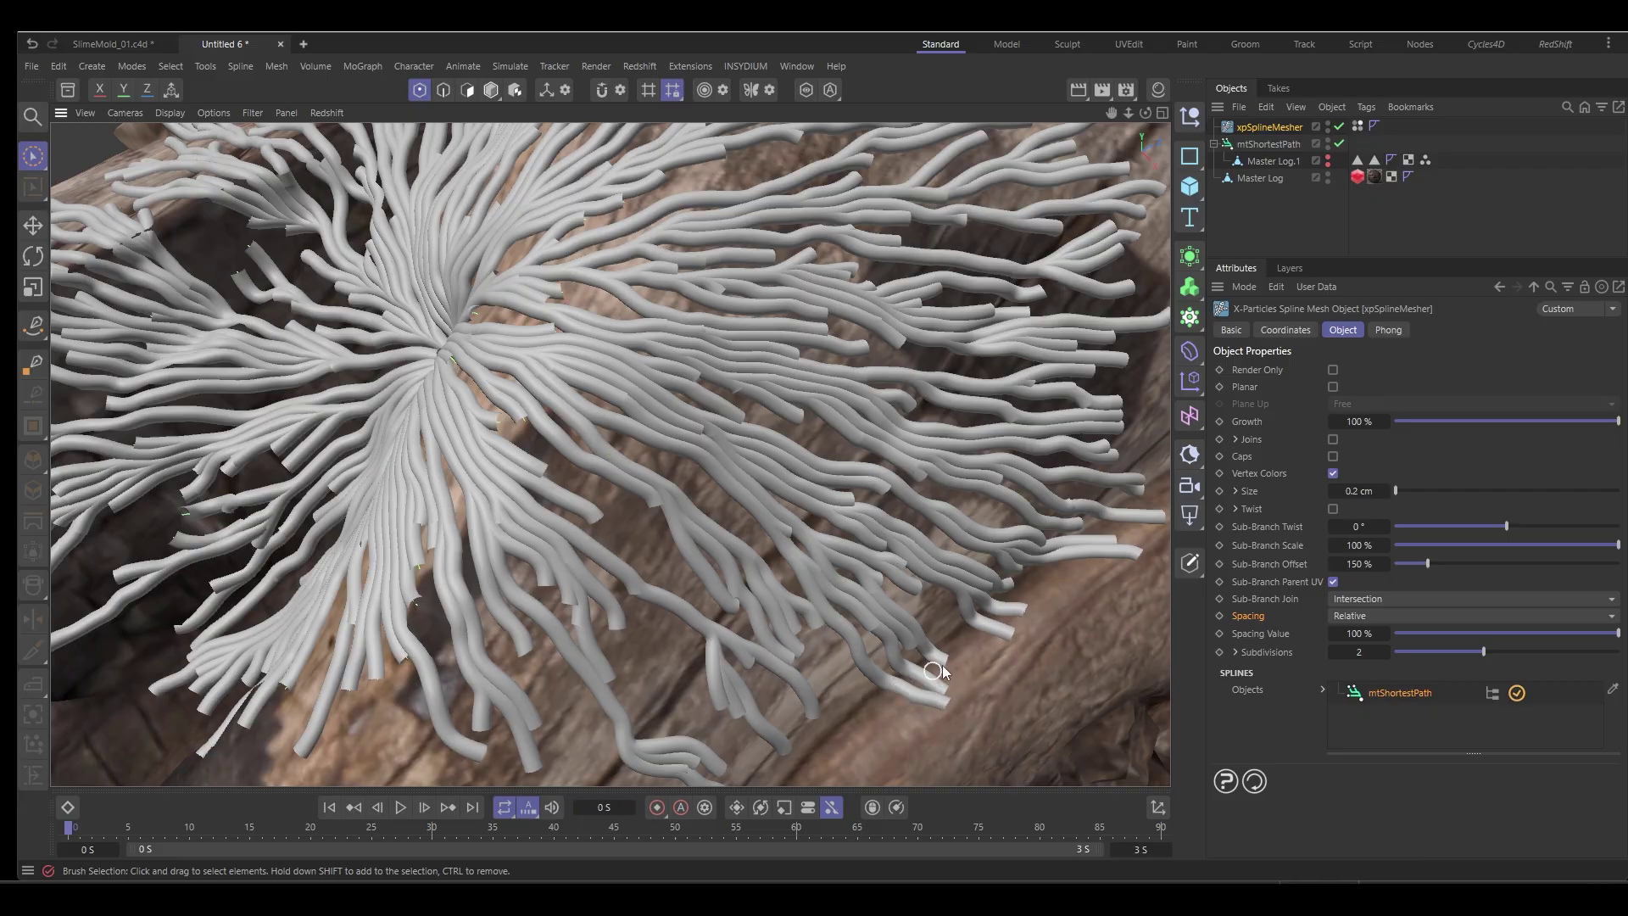
Add two points near the end of the mesher's size Scale curve and lower its end point to zero to taper the tips
left_click(1236, 491)
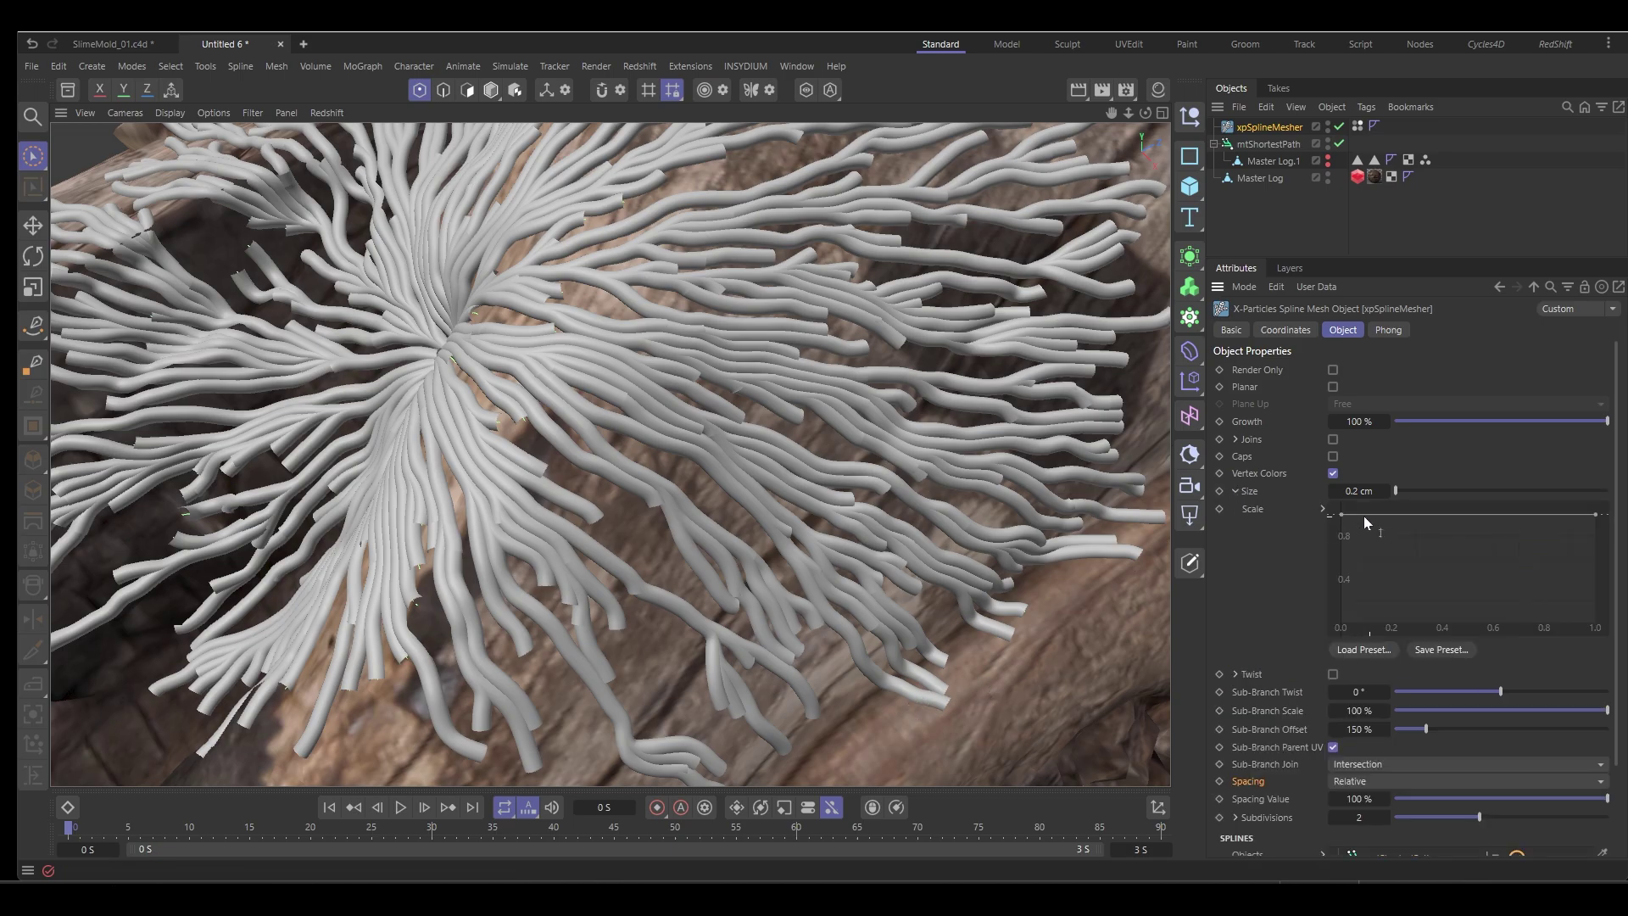
left_click(1571, 513, "ctrl")
left_click(1546, 513, "ctrl")
left_click_drag(1598, 514, 1608, 606)
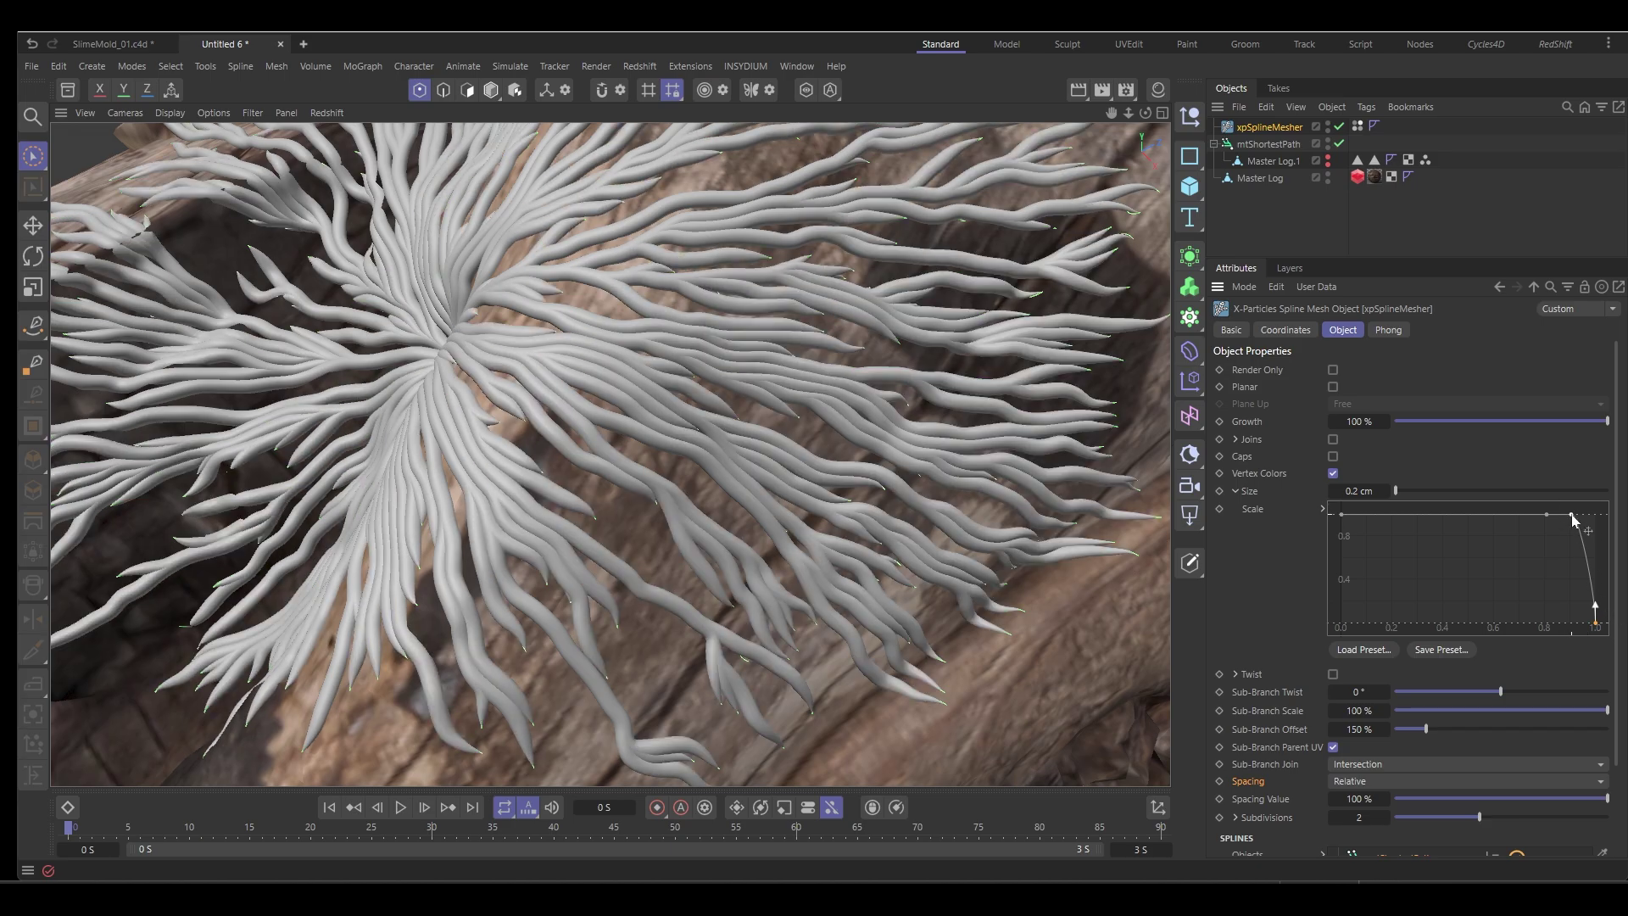
Reshape the Scale curve to slope down through a low middle section, leaving a narrow full-height peak near the end for bulbous tips
left_click_drag(1580, 515, 1565, 593)
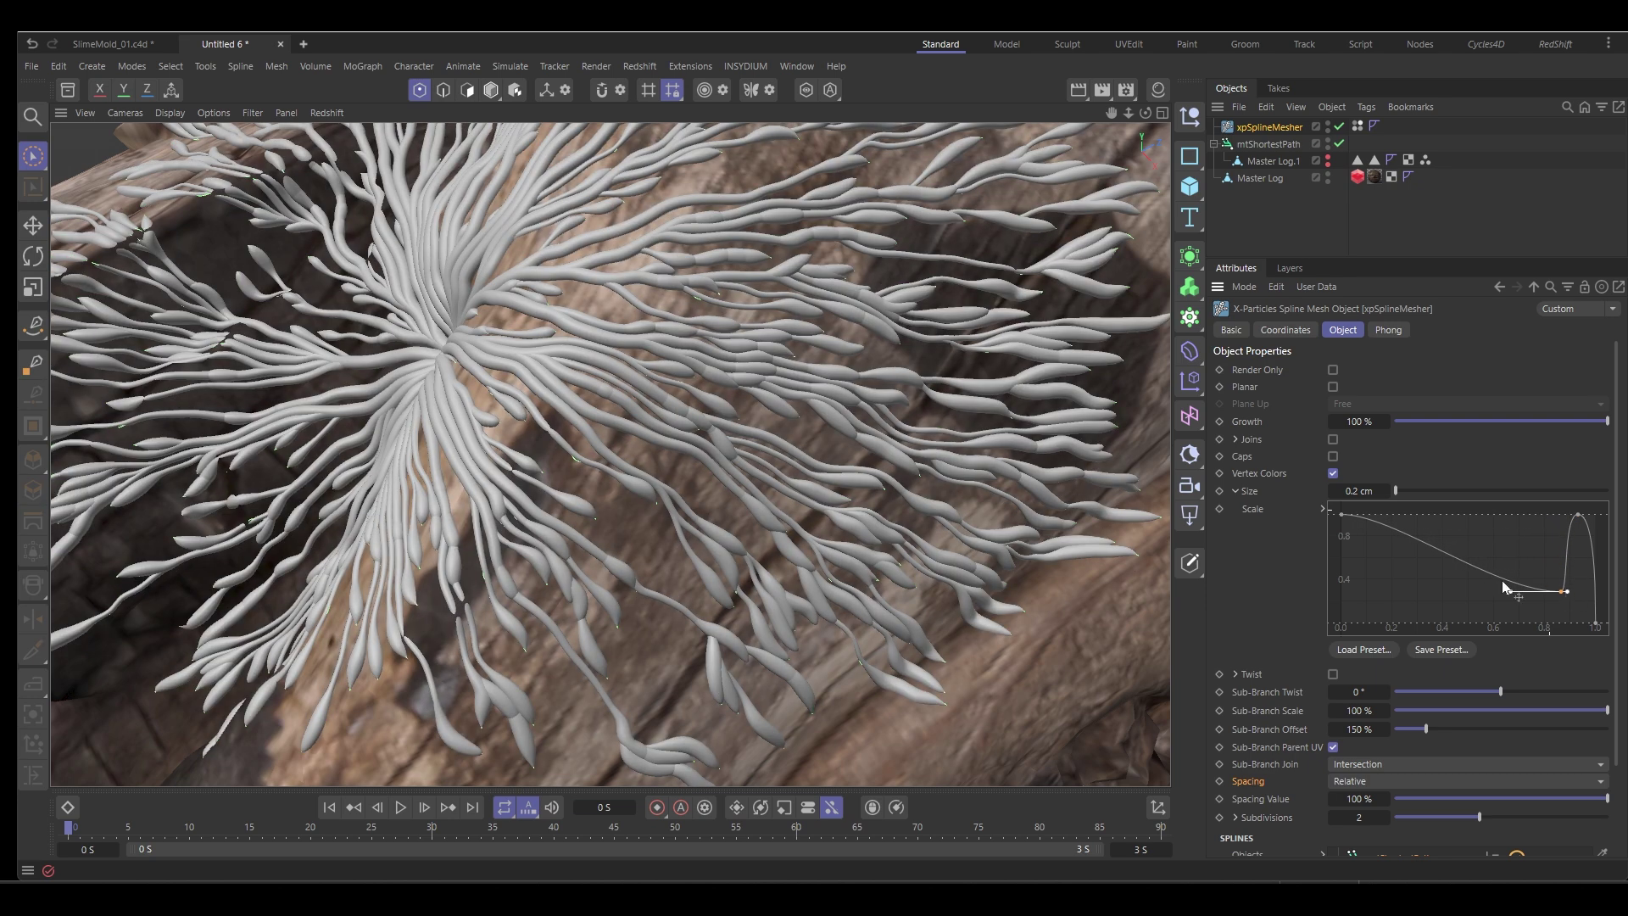
left_click_drag(1425, 548, 1427, 573, "ctrl")
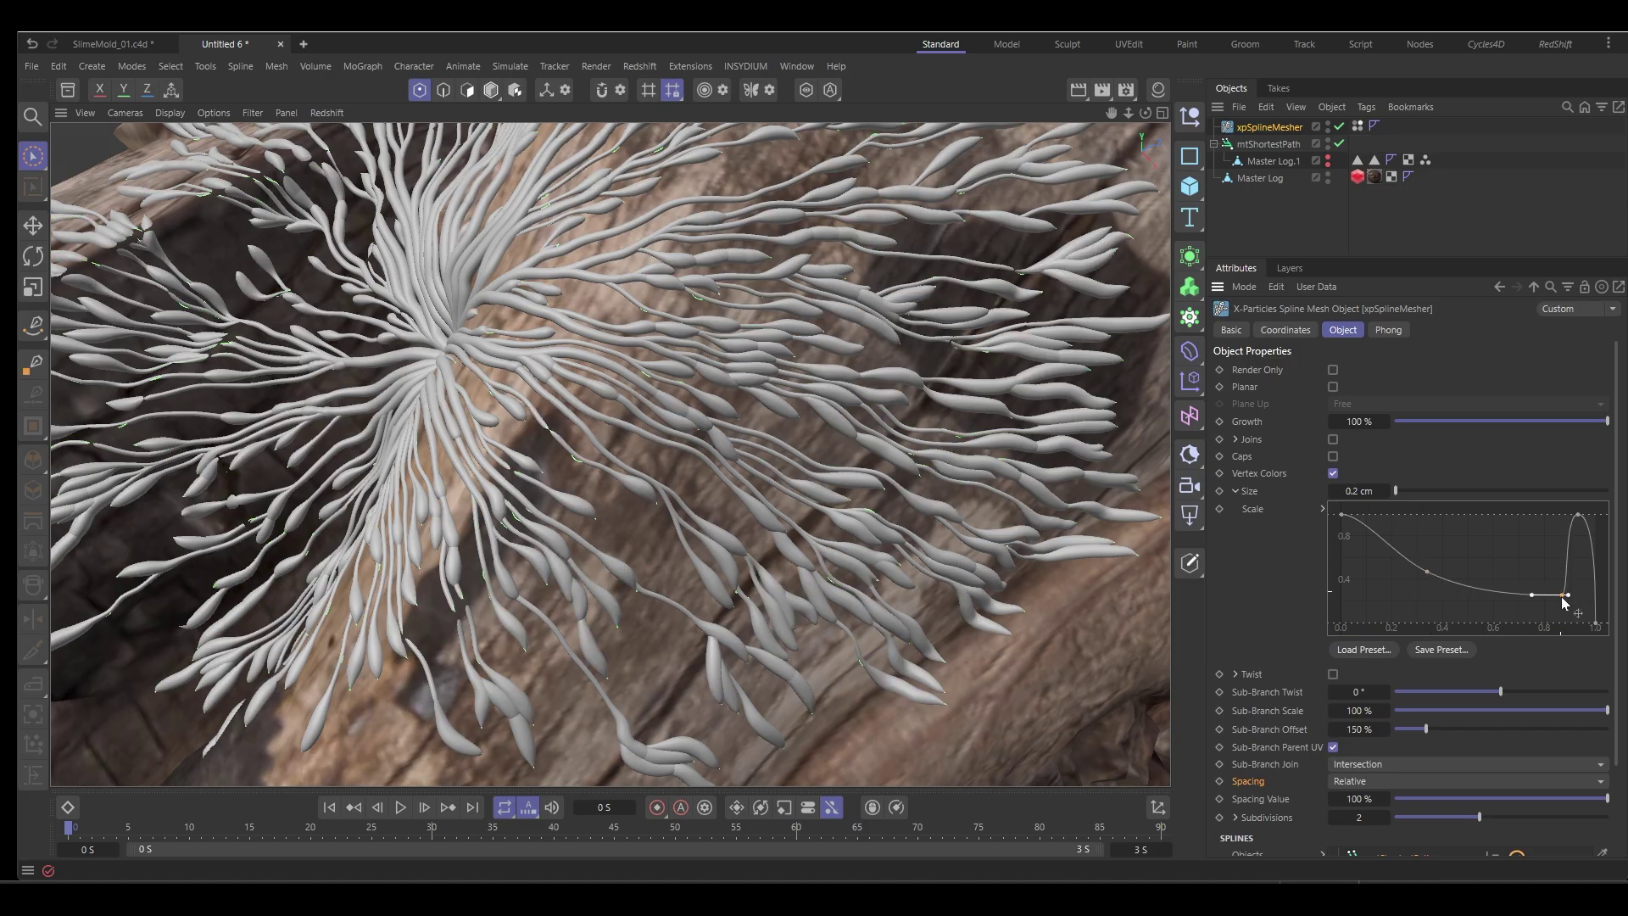
mouse_move(1586, 521)
left_mouse_down()
mouse_move(1573, 519)
mouse_move(1595, 513)
left_mouse_up()
left_click_drag(1562, 594, 1574, 603)
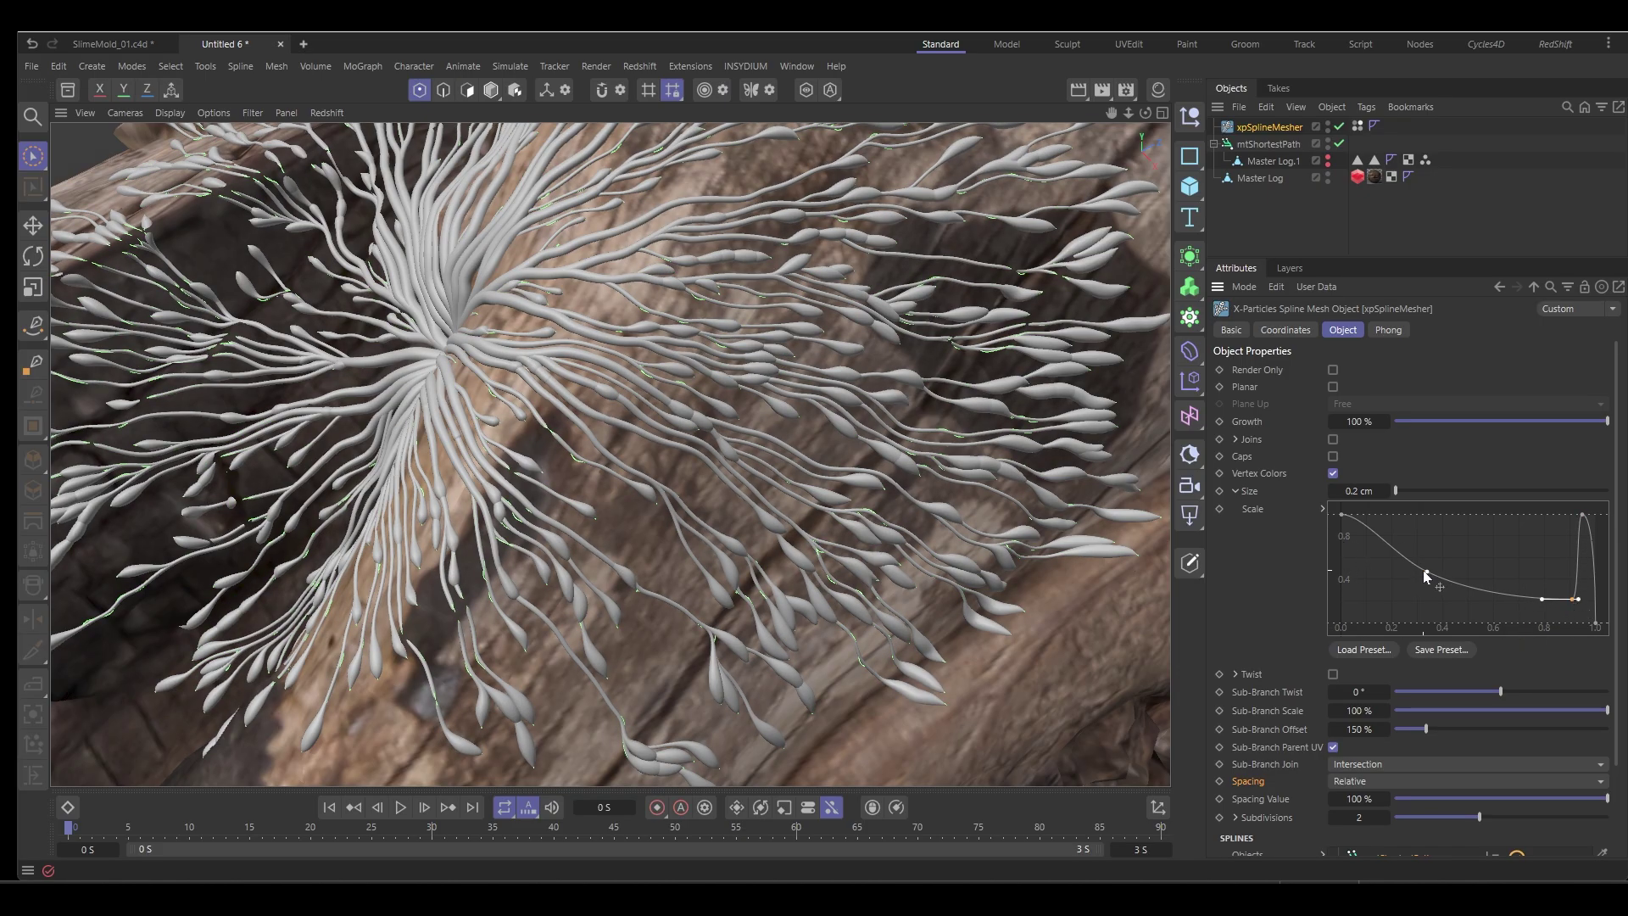
left_click_drag(1424, 572, 1428, 574)
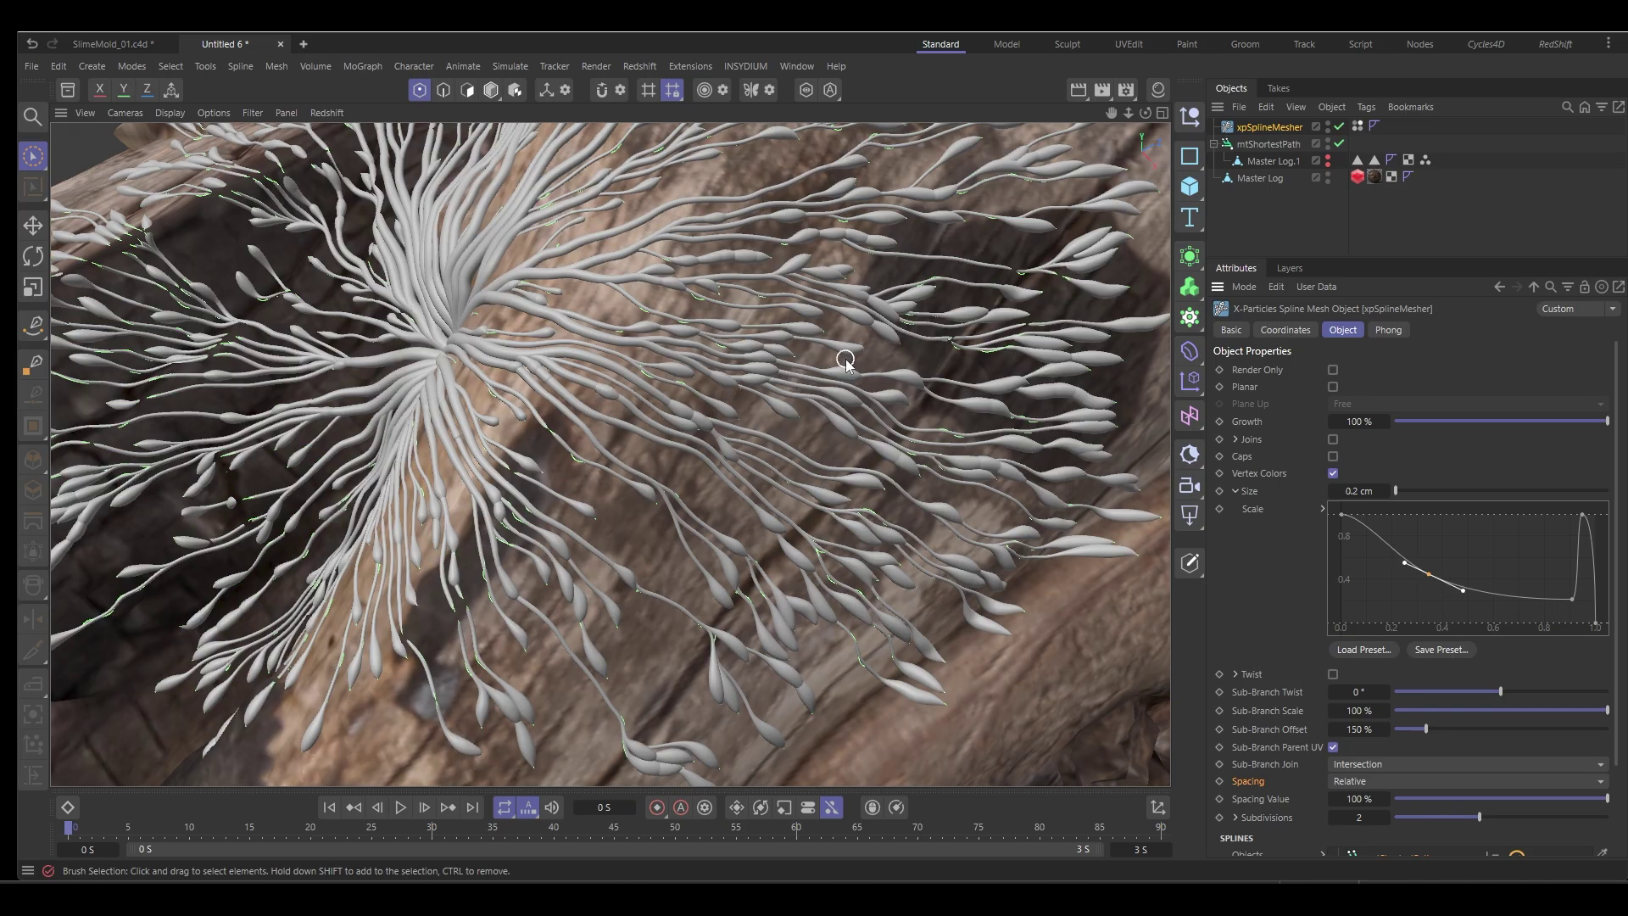
Hide mtShortestPath in the viewport and clear the object selection
left_click_drag(843, 354, 839, 441, "alt")
left_click_drag(746, 369, 829, 479, "alt")
right_click_drag(825, 473, 817, 475, "alt")
left_click_drag(816, 473, 811, 471, "alt")
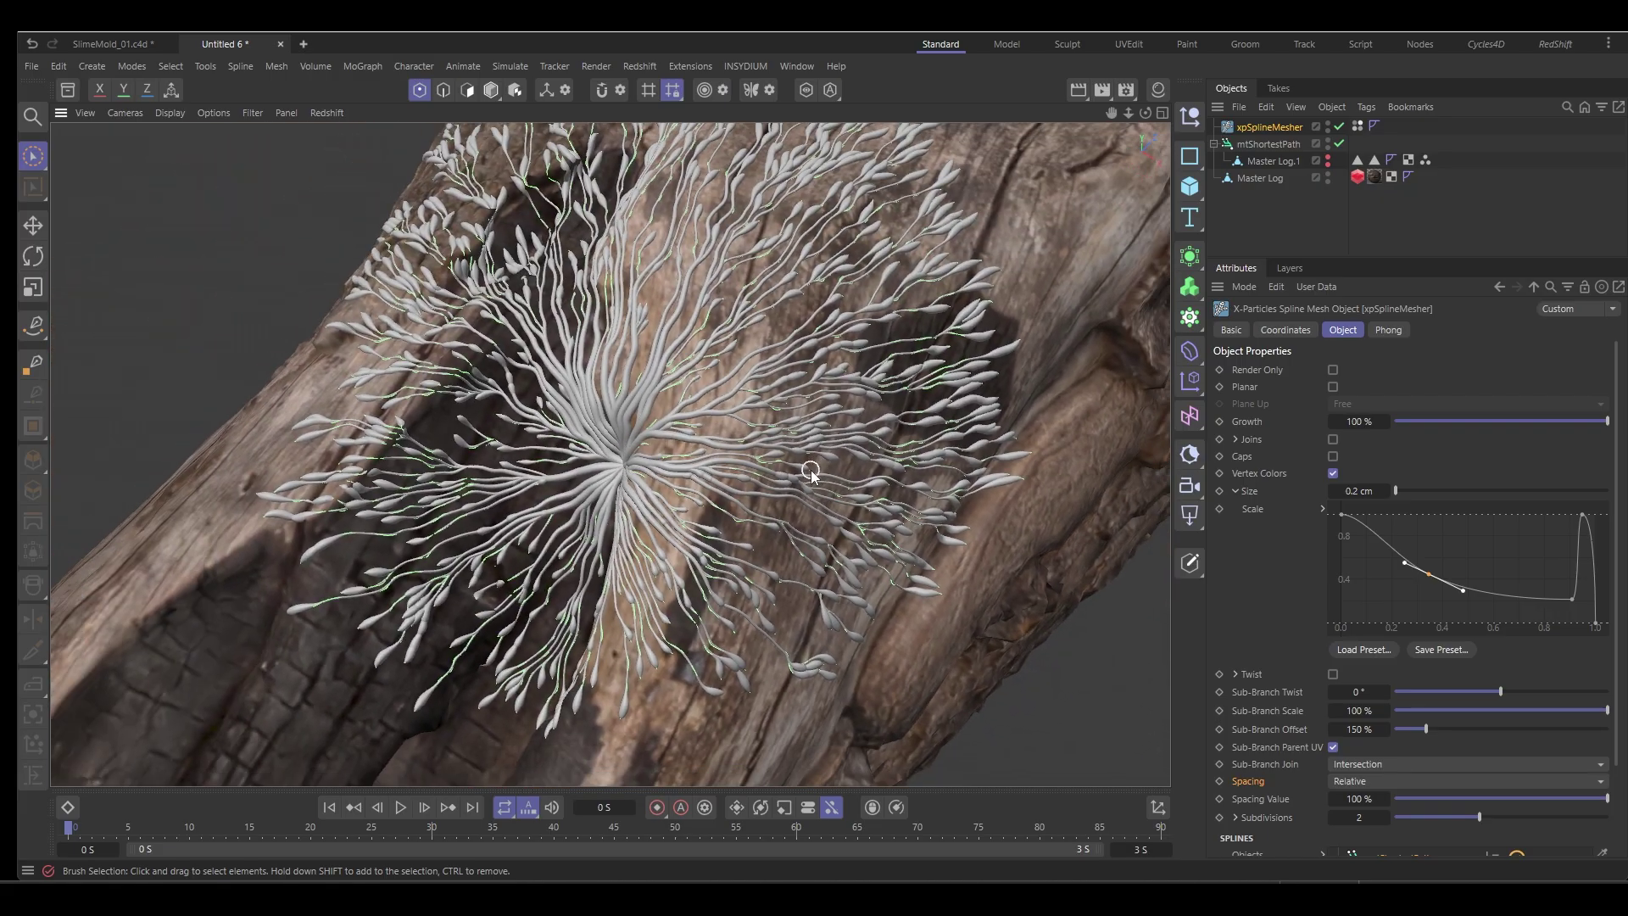
left_click(1327, 142, "alt")
left_click(1296, 193)
middle_click_drag(757, 397, 737, 459, "alt")
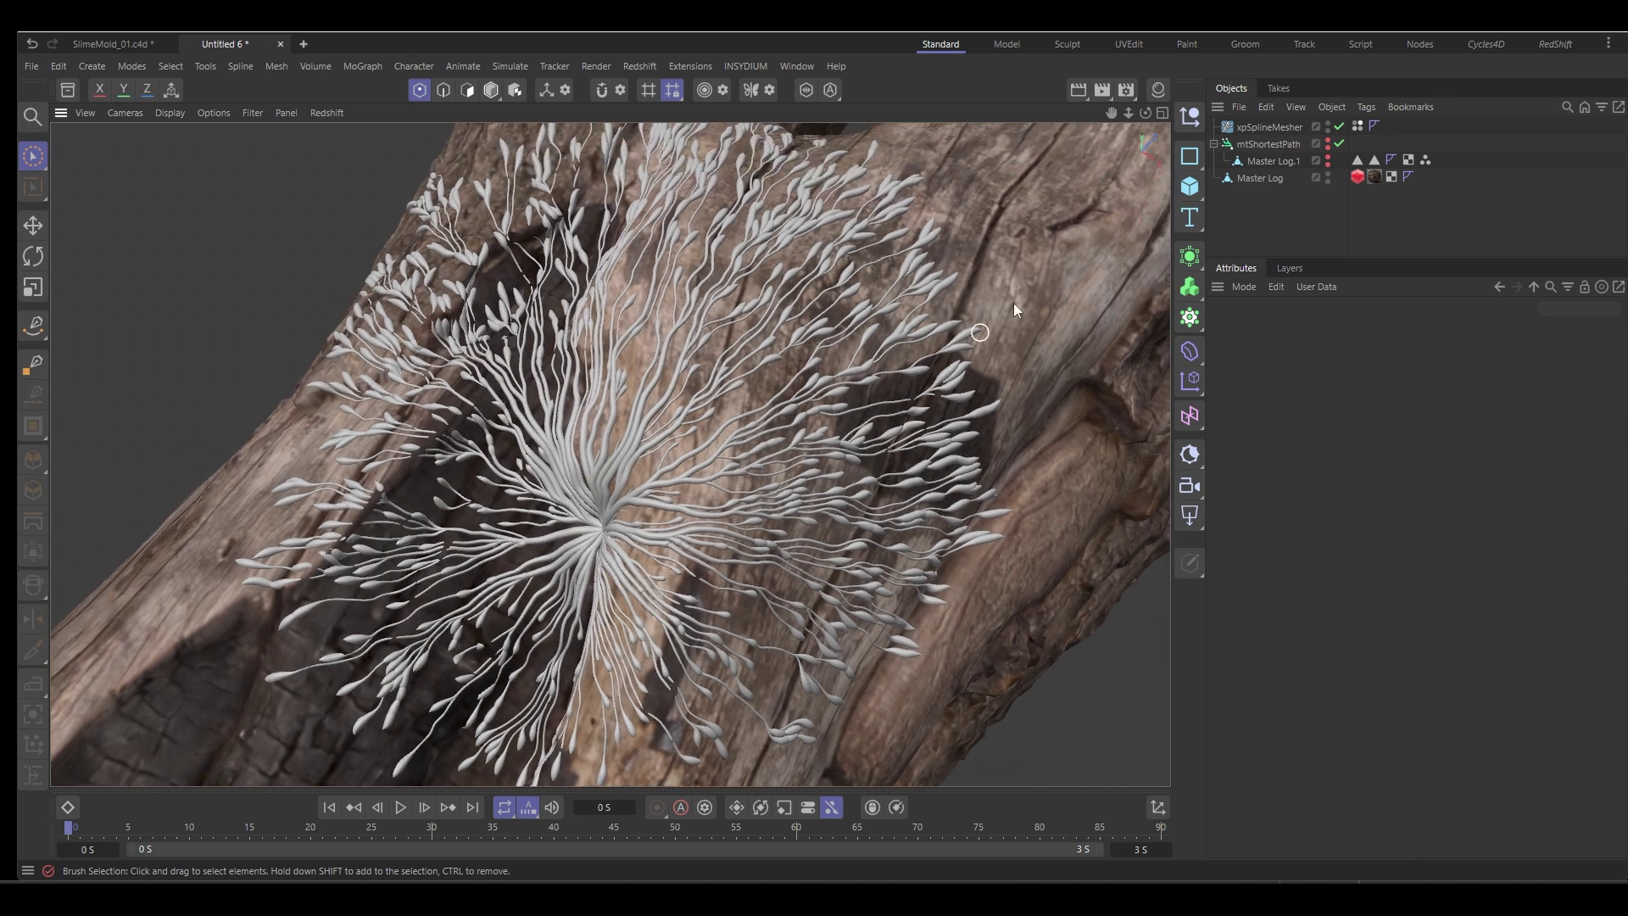
Preview the branch growth by varying the xpSplineMesher's Growth, return it to 100 %, and view the result on the whole log
left_click(1258, 127)
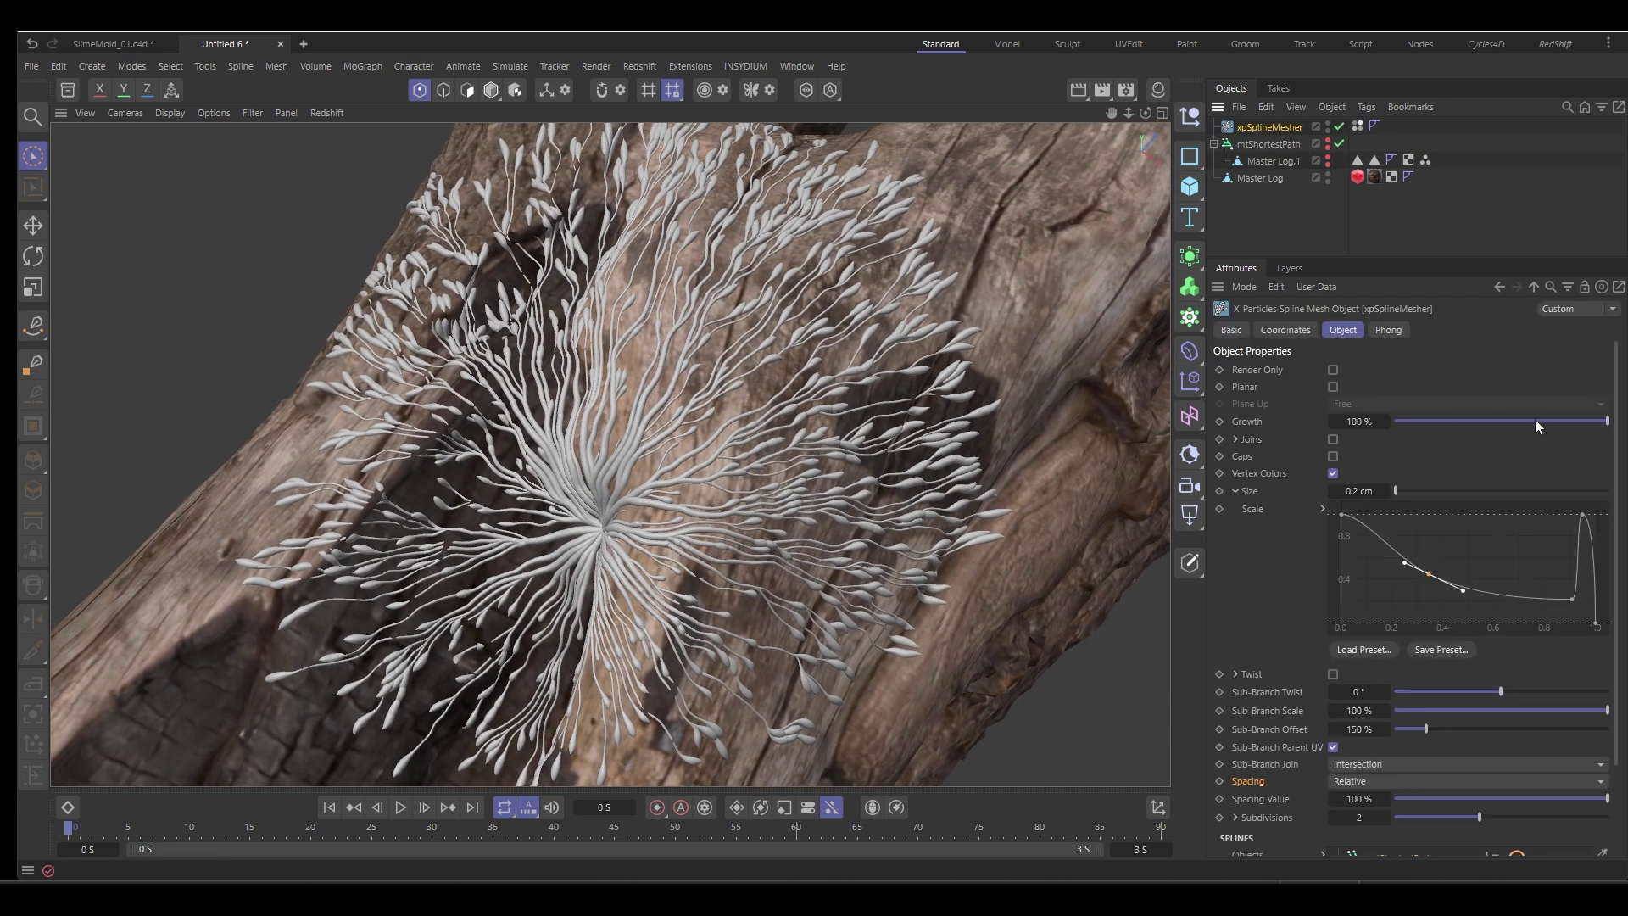
mouse_move(1609, 422)
left_mouse_down()
mouse_move(1397, 425)
mouse_move(1608, 421)
left_mouse_up()
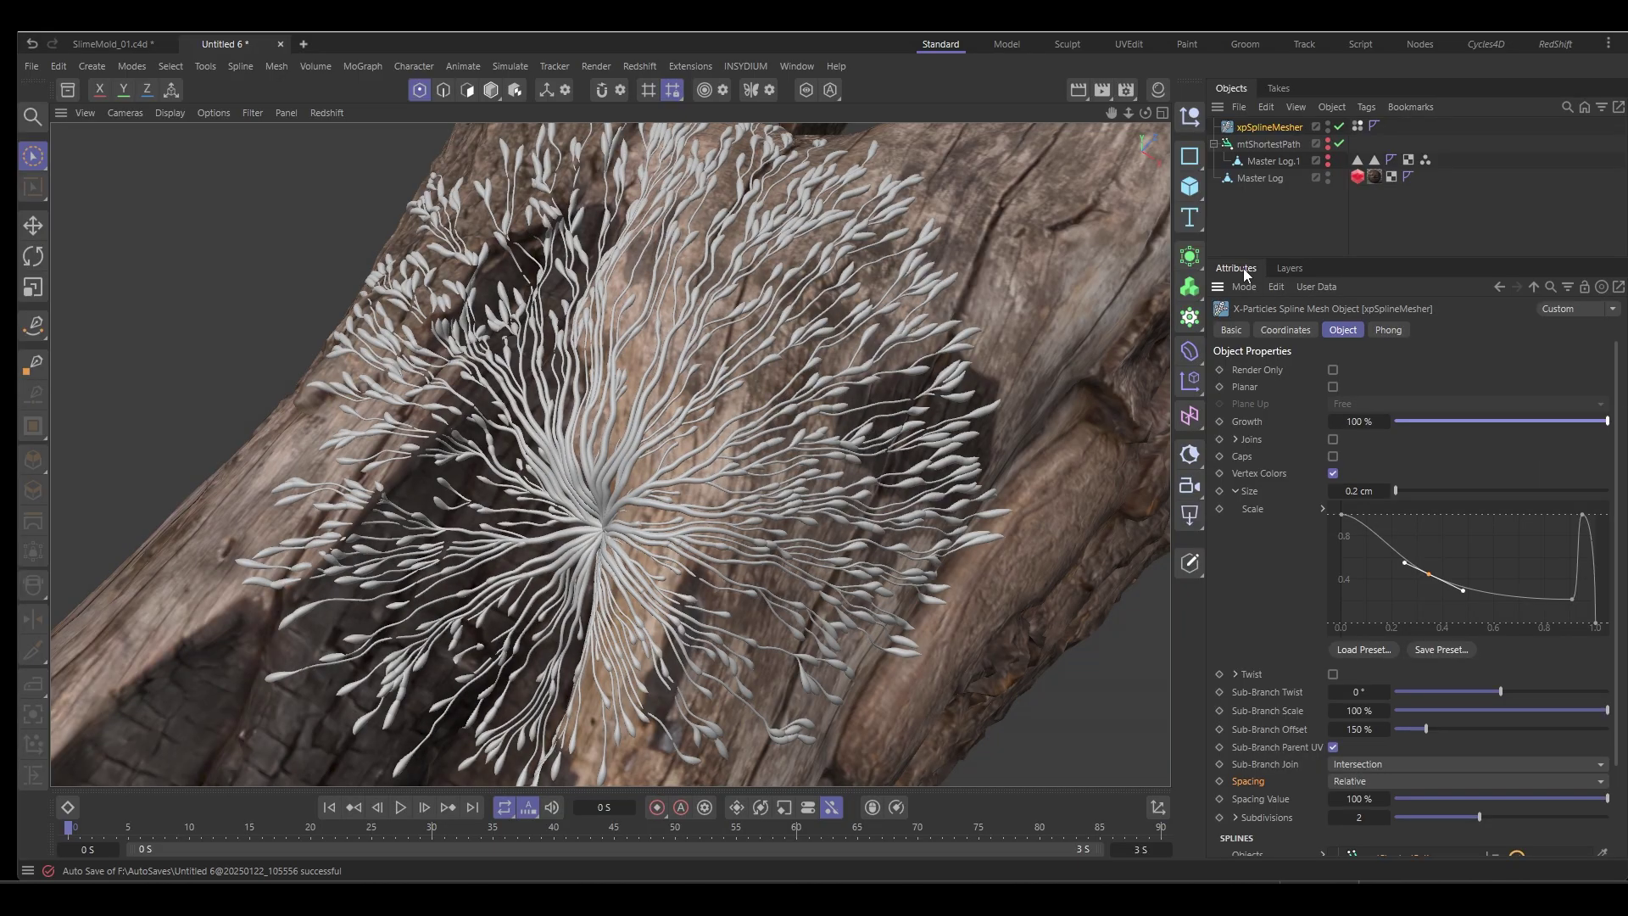
left_click(1229, 232)
left_click_drag(826, 480, 690, 470, "alt")
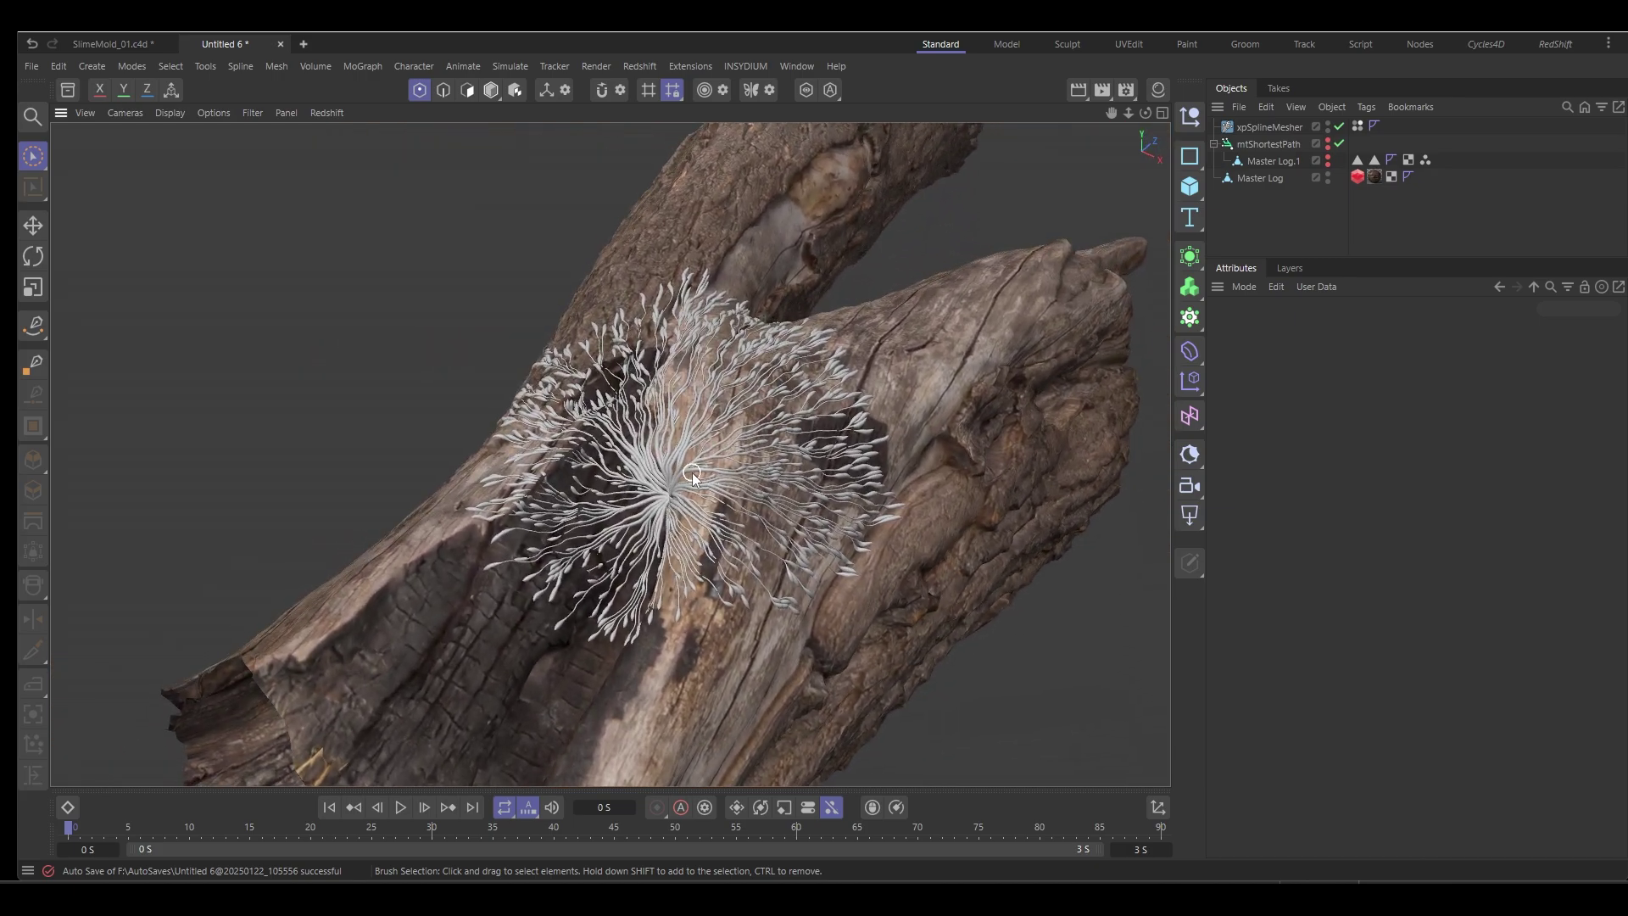